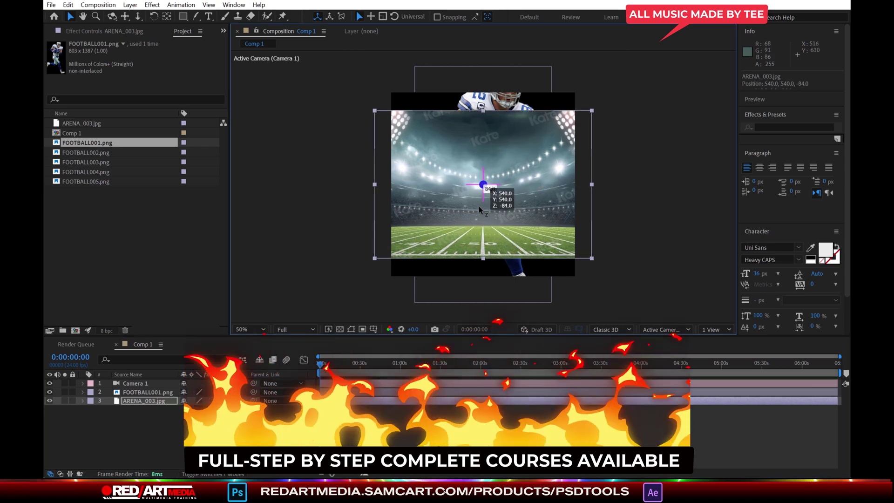
Step: Push the ARENA_003.jpg background back in depth behind the football player and nudge FOOTBALL001.png into place
drag(483, 220, 484, 301)
drag(478, 155, 484, 116)
key(ctrl+z)
click(150, 392)
drag(481, 190, 484, 185)
Step: Set the composition's preview resolution to Half
click(145, 384)
key(slash)
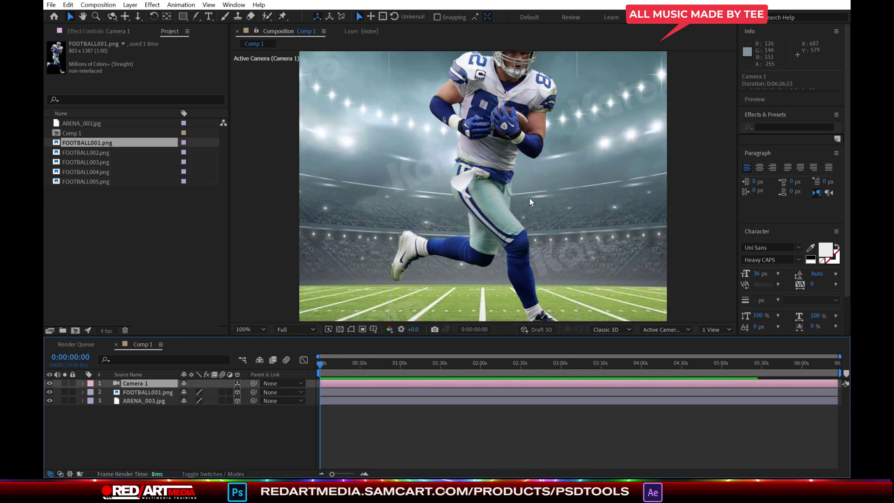
click(289, 330)
click(300, 363)
Step: Orbit Camera 1 slightly around the player and fit the composition to the viewer
key(c)
drag(554, 182, 544, 238)
key(c)
key(c)
key(c)
click(260, 329)
click(261, 355)
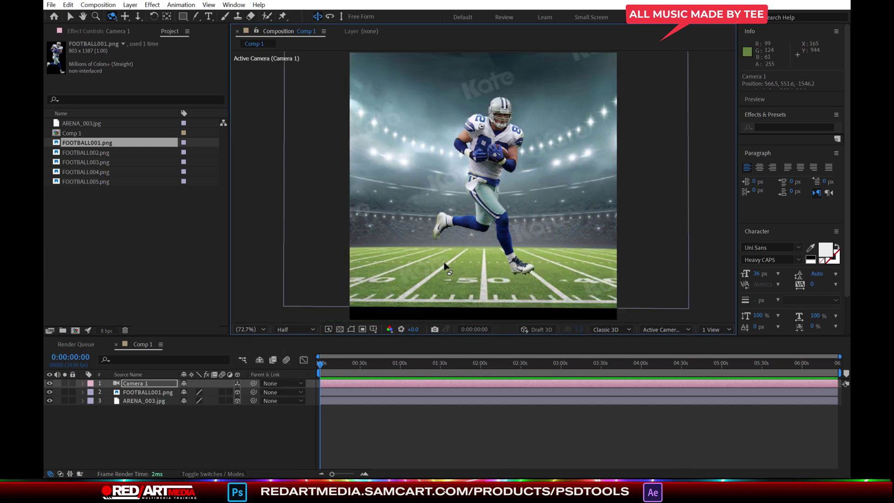
Step: Scale the FOOTBALL001.png player to 145%
click(155, 392)
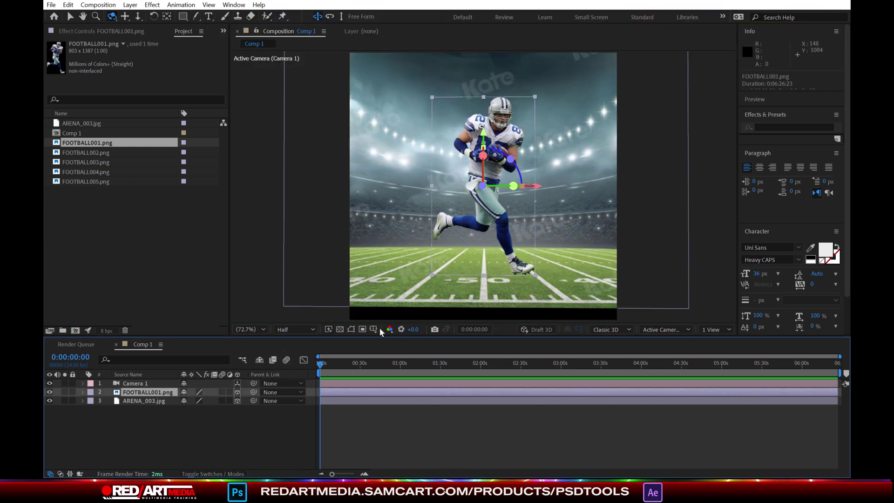
key(s)
drag(205, 400, 230, 400)
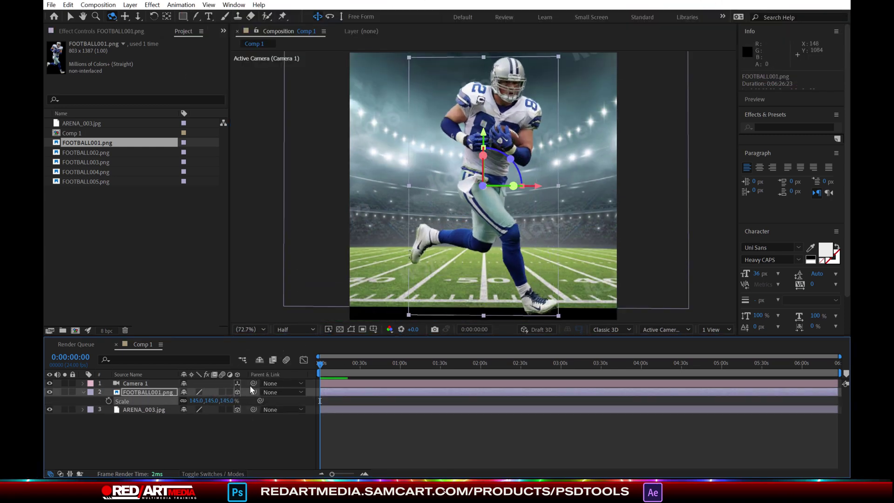
Step: Add FOOTBALL002.png above FOOTBALL001.png as a 3D layer and move it to the first player's left, about X 71
drag(79, 152, 133, 393)
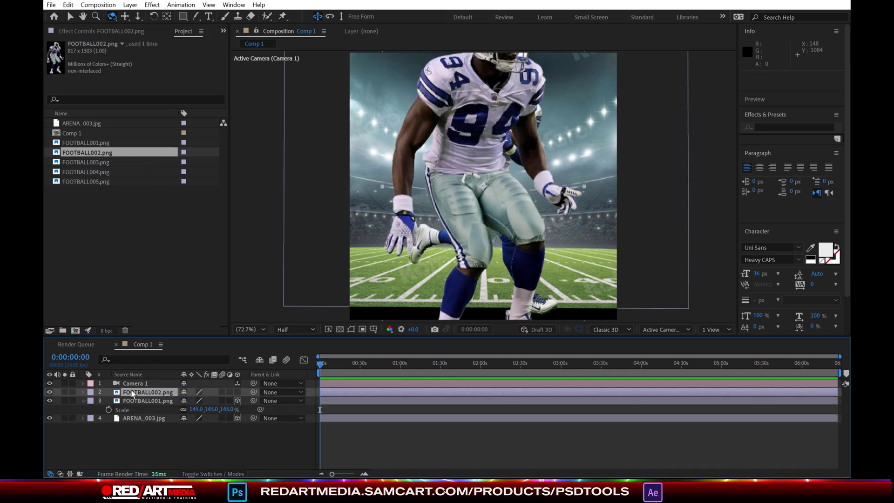
click(237, 392)
click(69, 17)
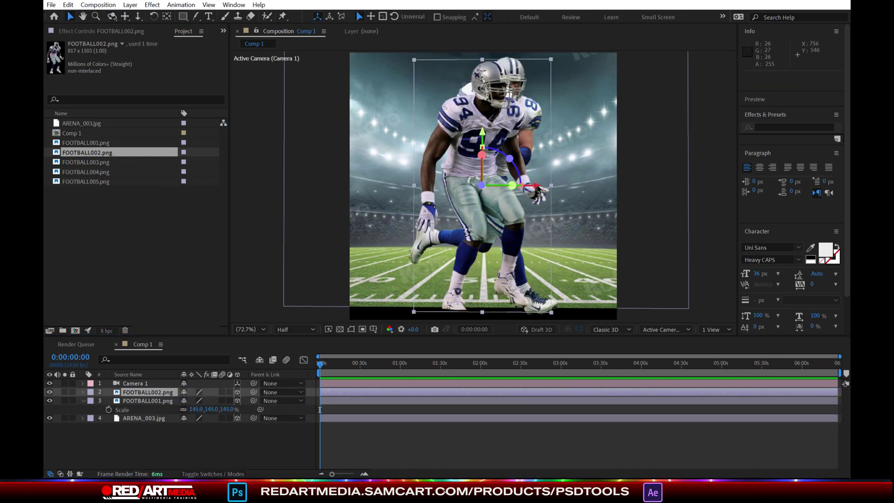
drag(538, 192, 460, 192)
Step: Scale FOOTBALL002.png to 74% and lower it so the player's feet stand on the field
key(s)
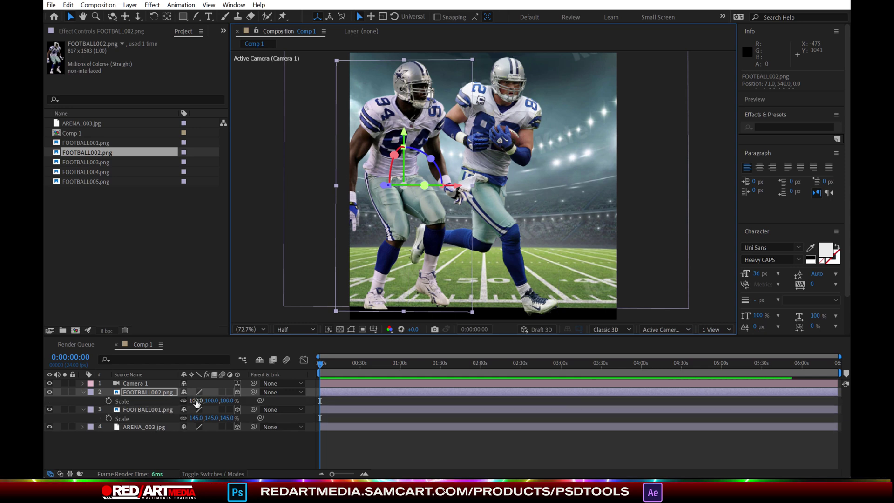
drag(198, 400, 185, 401)
drag(404, 133, 404, 153)
drag(385, 210, 375, 211)
Step: Orbit Camera 1 slightly and reposition ARENA_003.jpg so the field fills the bottom of the frame
click(140, 383)
key(c)
drag(551, 211, 552, 210)
click(142, 427)
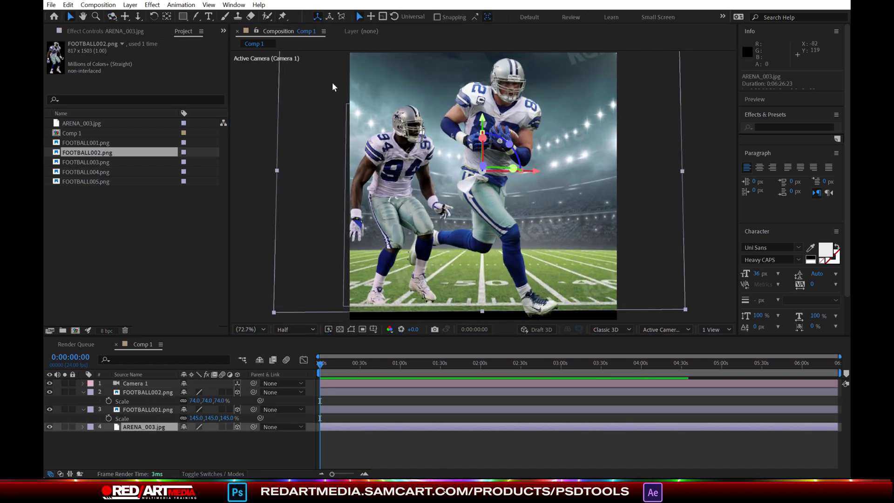
key(v)
Step: Add FOOTBALL003.png as a 3D layer and move it right of the main player to about X 1022, Y 964
drag(88, 162, 139, 389)
click(237, 392)
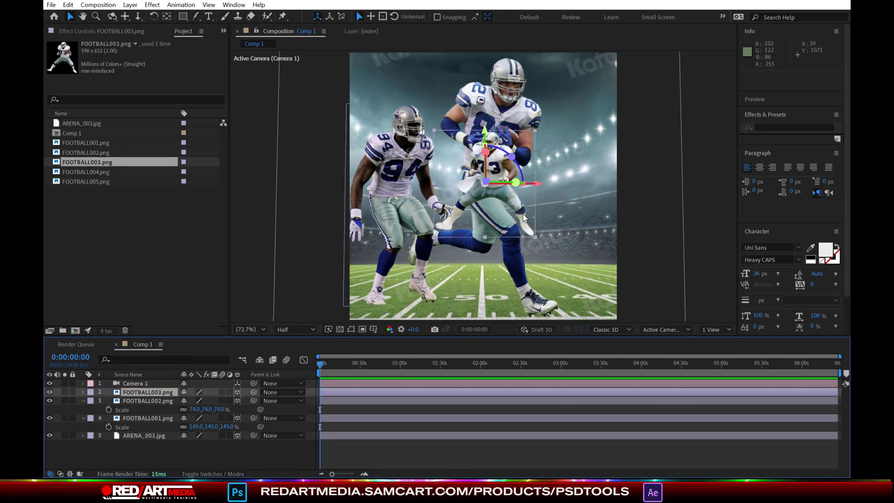
drag(540, 181, 622, 263)
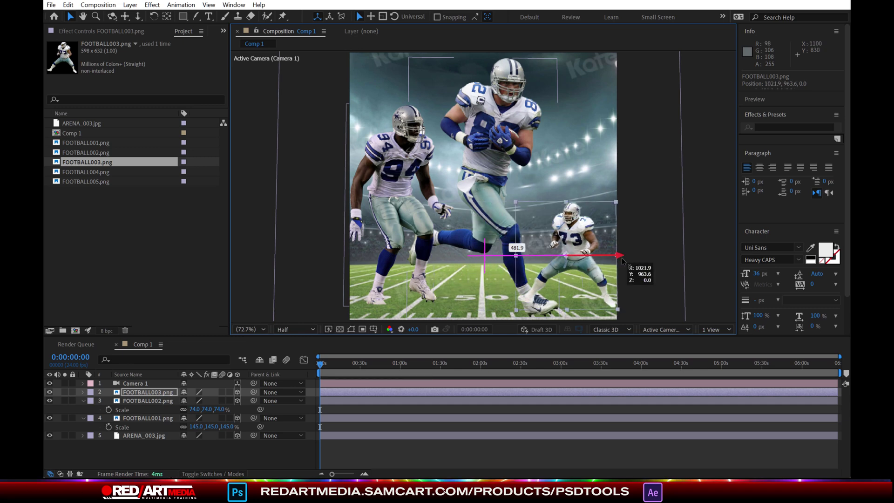
Step: Scale FOOTBALL003.png to 205% and raise it to about Y 728
key(s)
drag(199, 403, 248, 403)
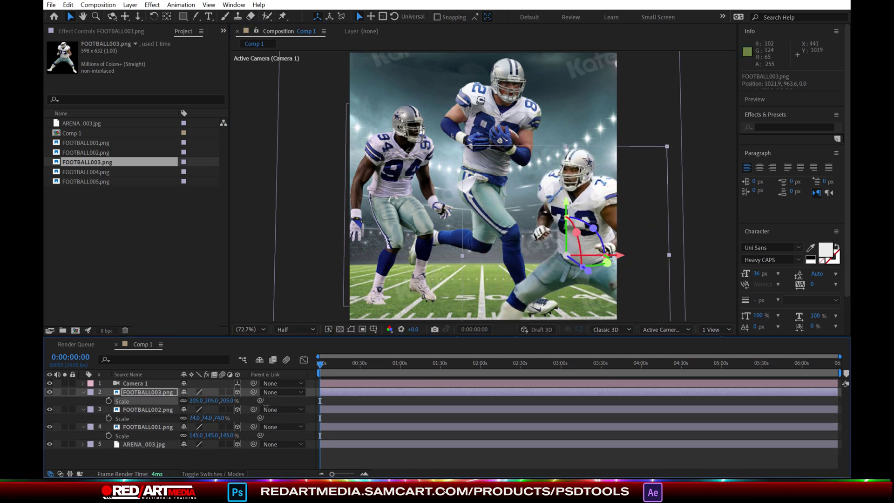
drag(565, 202, 564, 159)
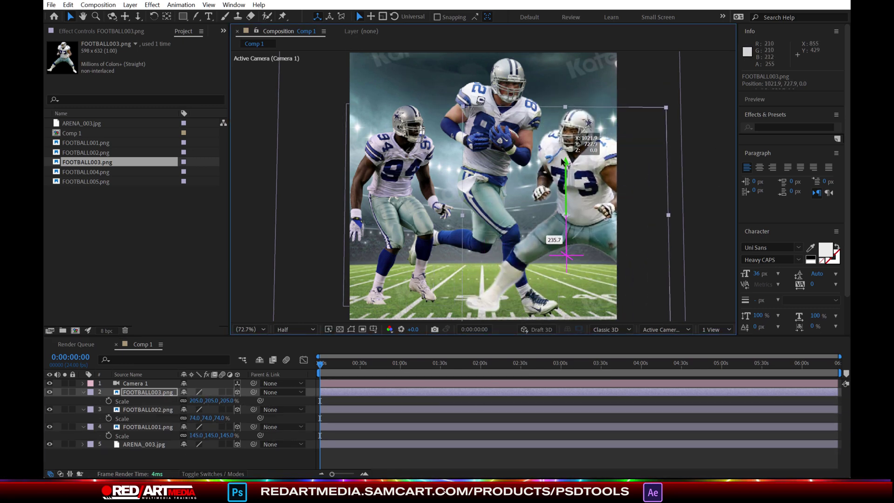
Step: Scale FOOTBALL002.png to 81% and move it right to about X 160
click(147, 409)
drag(194, 419, 198, 420)
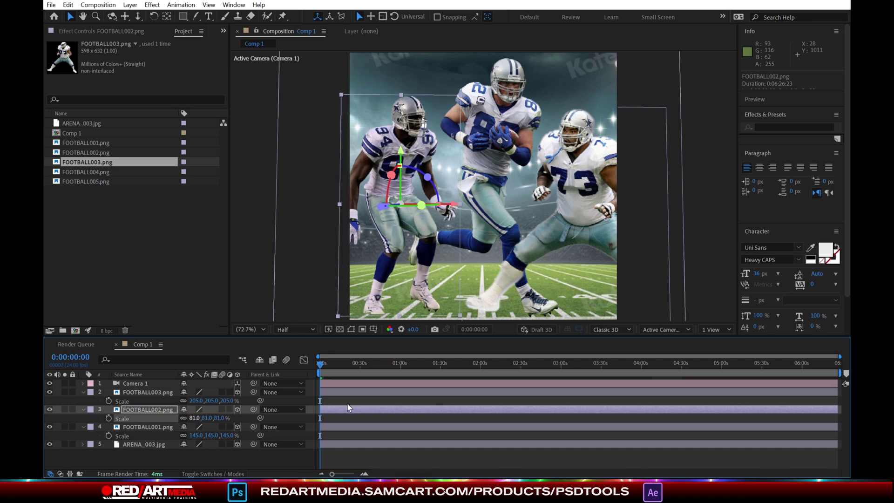
drag(454, 204, 470, 204)
Step: Show the composition in two views, pull FOOTBALL002.png toward the camera and nudge FOOTBALL003.png in depth
click(715, 329)
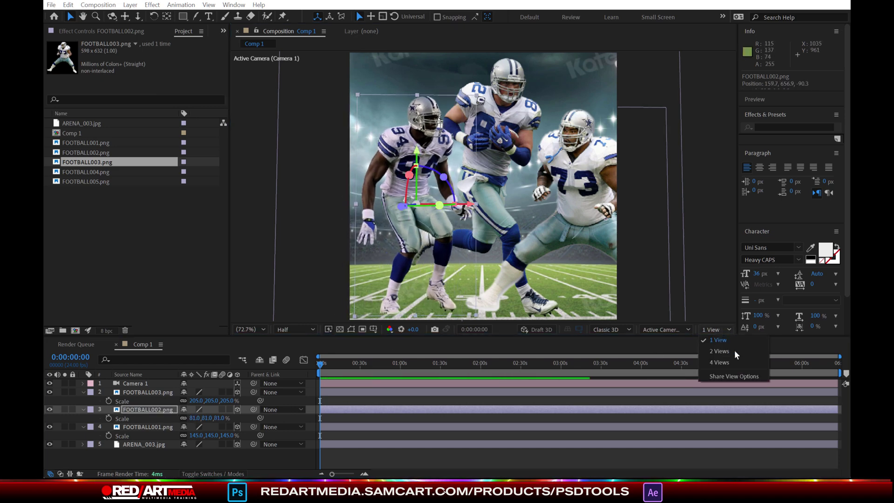
click(726, 371)
drag(618, 255, 638, 270)
click(670, 158)
drag(680, 162, 683, 160)
Step: Scale FOOTBALL001.png to 171% and lower it slightly in the frame
click(152, 411)
click(154, 427)
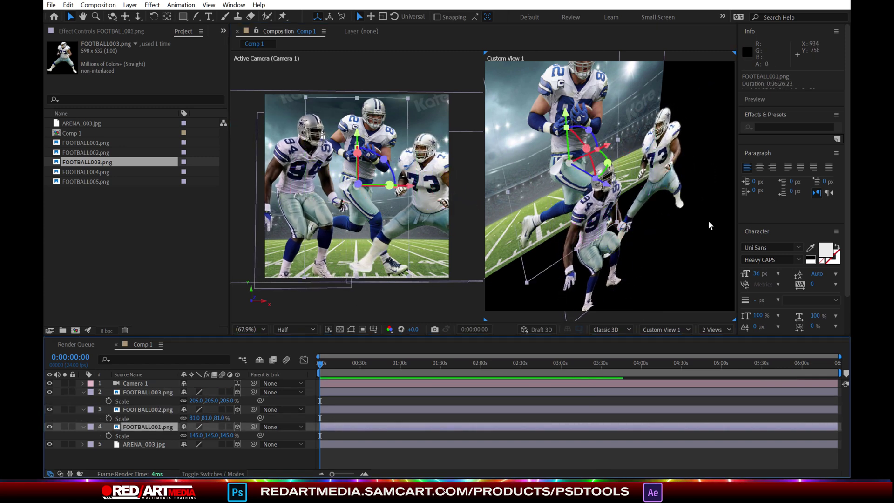
drag(201, 437, 212, 437)
drag(363, 135, 363, 143)
drag(414, 194, 408, 195)
Step: Scale FOOTBALL002.png to 74% and pull it toward the camera to about Z -323
click(142, 410)
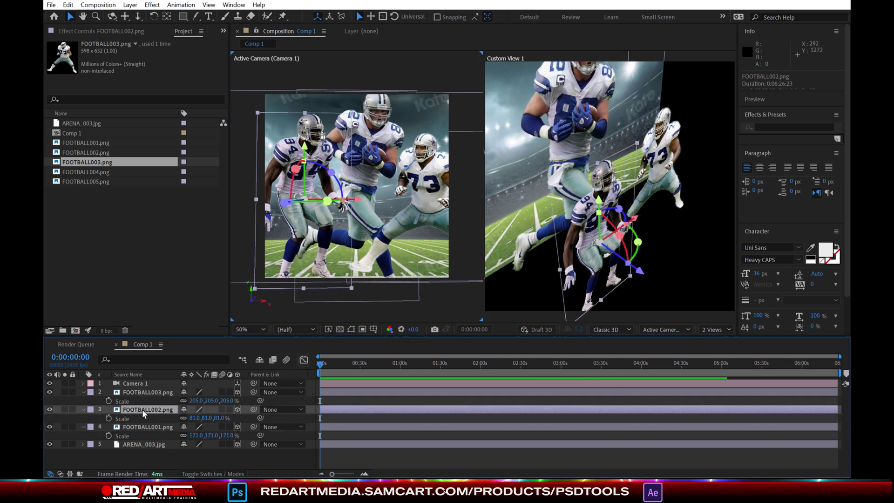
drag(197, 418, 193, 418)
drag(642, 274, 573, 305)
Step: Adjust the custom view's magnification and widen the composition viewer
click(263, 329)
click(267, 352)
drag(229, 261, 197, 260)
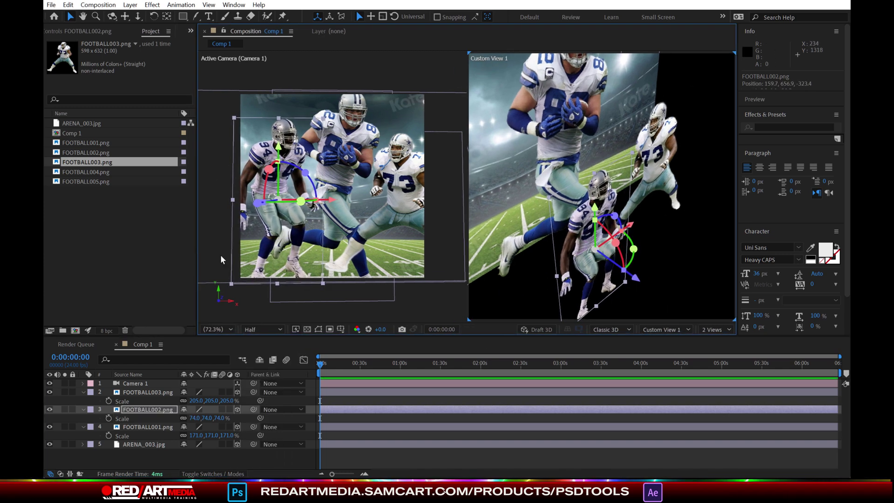
scroll(628, 218, up, 1)
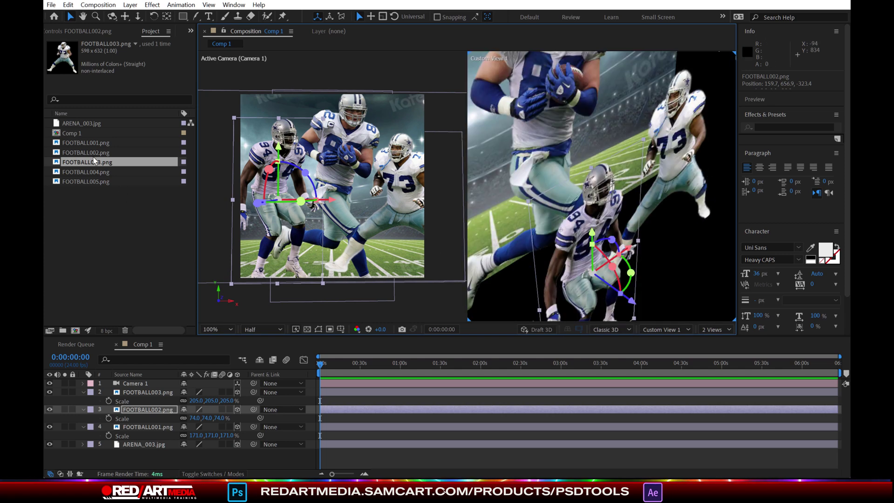
Step: Add FOOTBALL004.png as a 3D layer and place it in front of the other players at about Y 835, Z -678
click(97, 173)
drag(96, 172, 190, 396)
click(237, 392)
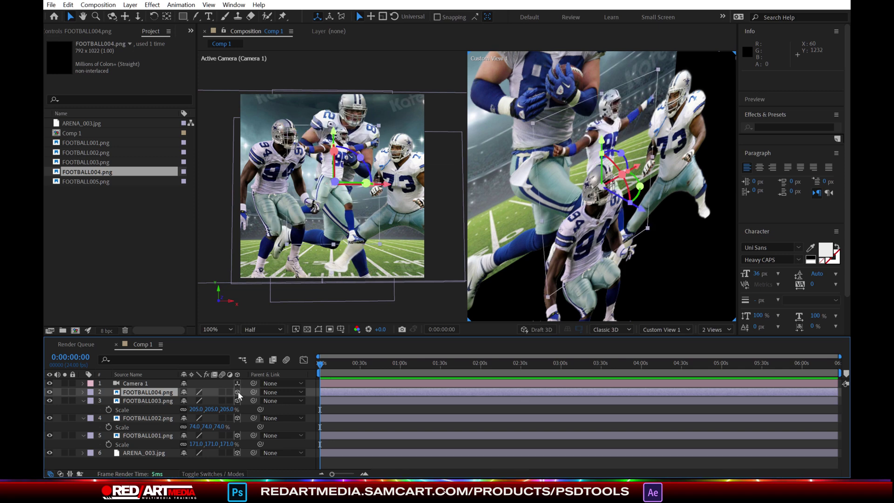
mouse_move(336, 182)
mouse_down()
mouse_move(343, 135)
mouse_move(342, 190)
mouse_up()
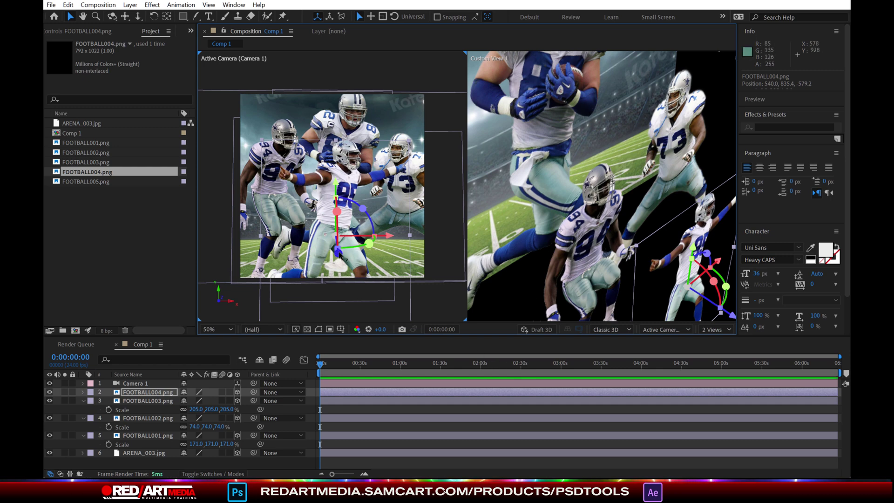
drag(340, 257, 342, 267)
scroll(575, 183, down, 1)
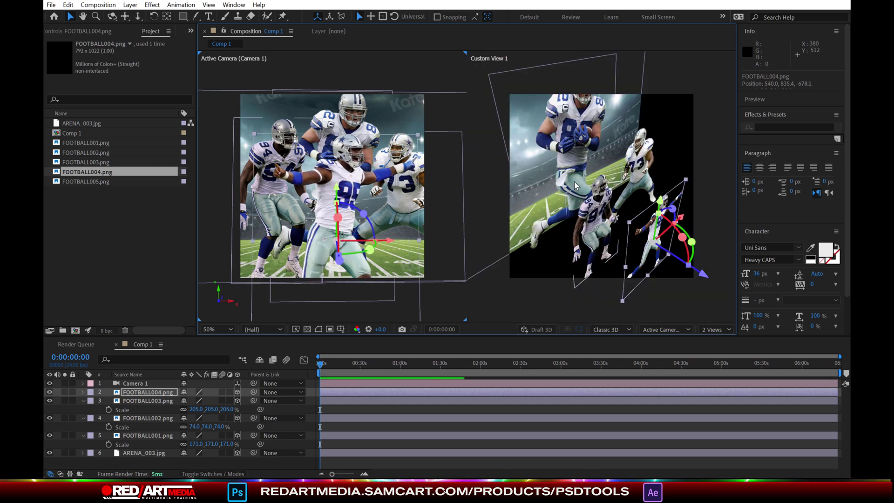
Step: Orbit Camera 1 slightly and push FOOTBALL002.png farther back in depth
key(c)
mouse_move(329, 170)
mouse_down()
mouse_move(354, 171)
mouse_move(332, 169)
mouse_up()
click(143, 419)
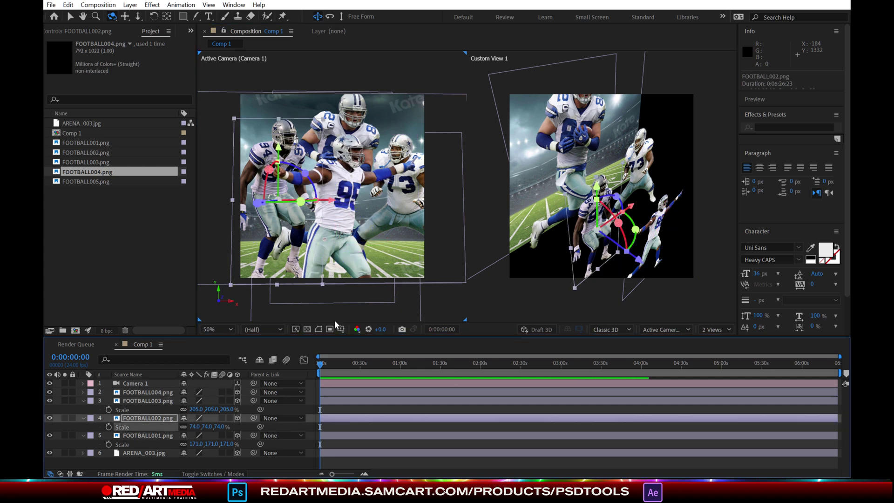
click(74, 18)
drag(633, 265, 600, 244)
Step: Push FOOTBALL003.png and FOOTBALL001.png farther back in depth behind the front player
click(155, 437)
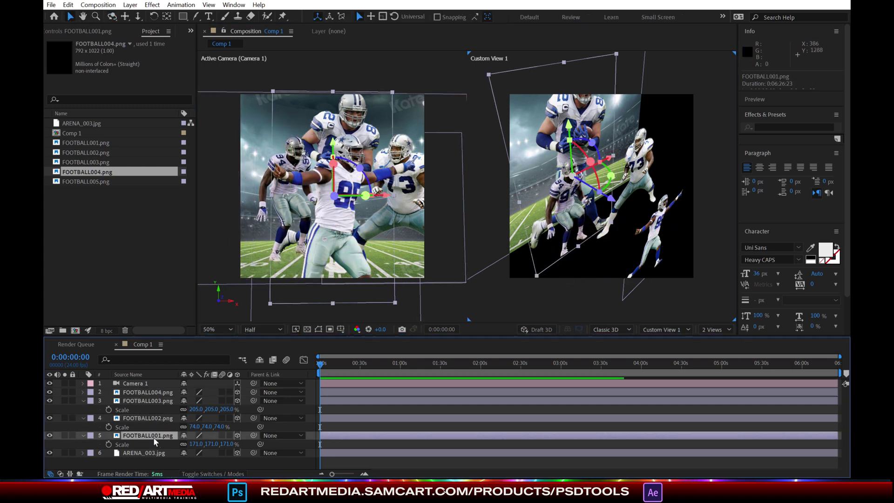
click(153, 401)
drag(596, 205, 641, 186)
click(148, 392)
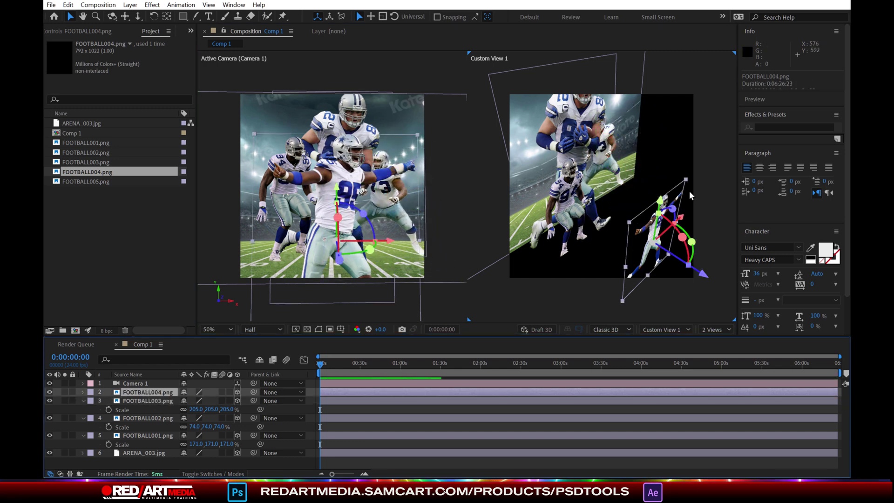
click(154, 437)
drag(609, 201, 569, 179)
Step: Push ARENA_003.jpg back to about Z 3249 and scale it to 693.2%, raised to about Y 206, to fill the frame
click(151, 453)
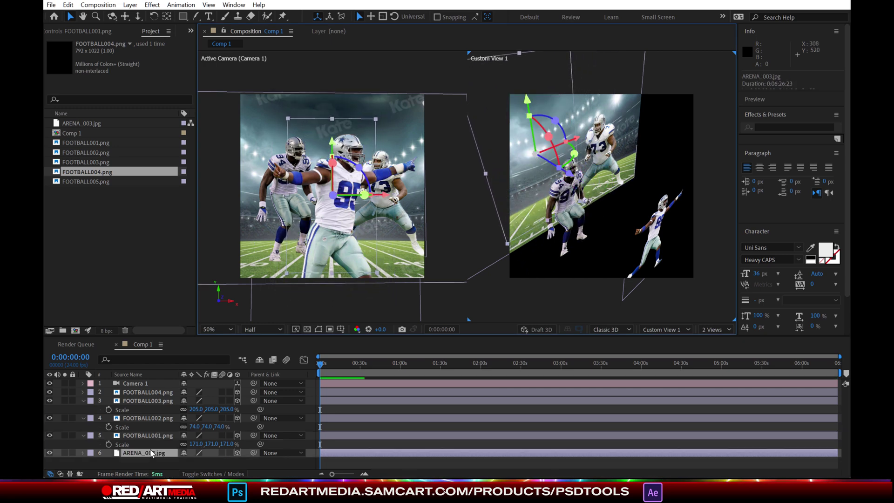
drag(332, 188, 385, 245)
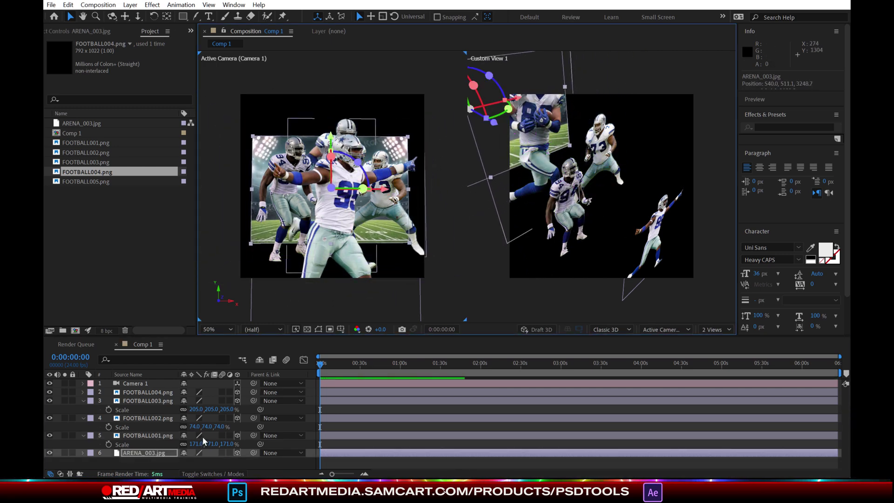
drag(198, 462, 354, 462)
drag(330, 135, 330, 125)
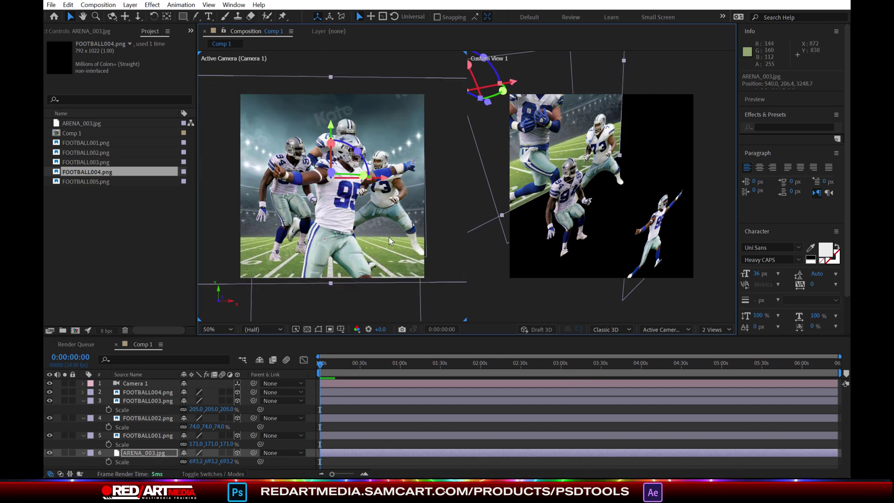
Step: Adjust FOOTBALL001.png's position and scale it to 229%
click(150, 436)
drag(386, 195, 389, 197)
drag(202, 448, 210, 426)
Step: Scale FOOTBALL002.png to 86% and FOOTBALL003.png to 295%, repositioning both players on either side of the front one
click(132, 419)
drag(321, 199, 340, 208)
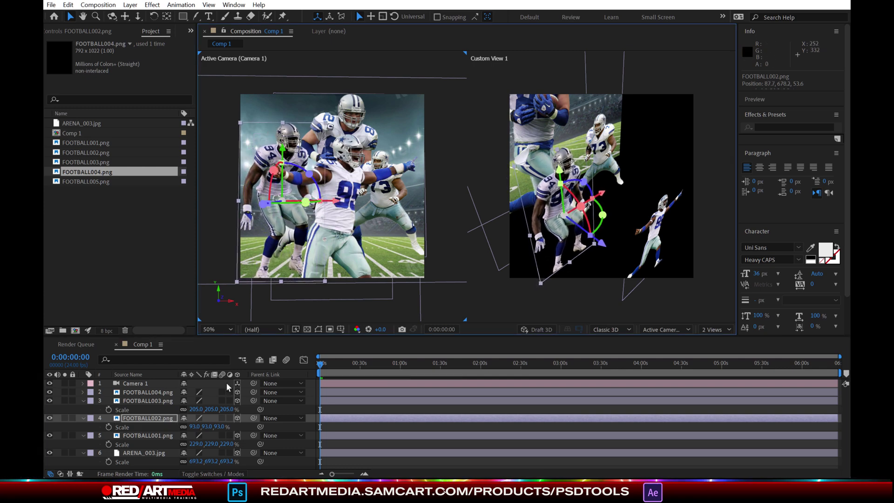
drag(193, 427, 237, 409)
click(147, 402)
drag(427, 204, 400, 208)
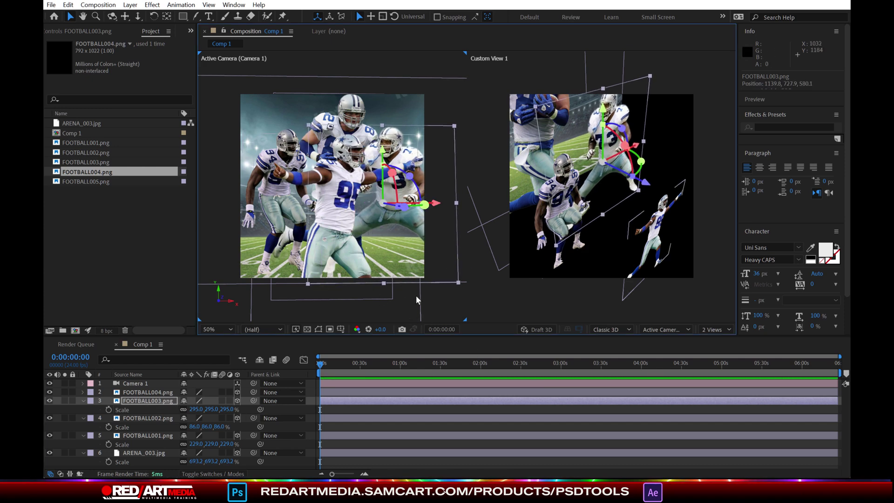
Step: Import the football images 5-football-ball-png-image.png and football.psd into the project
right_click(80, 224)
mouse_move(140, 277)
click(226, 278)
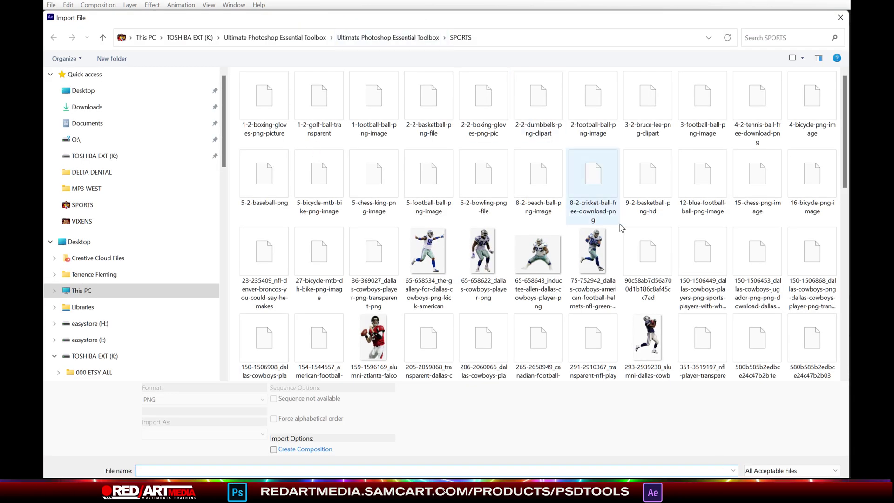
scroll(620, 225, down, 10)
drag(846, 312, 846, 135)
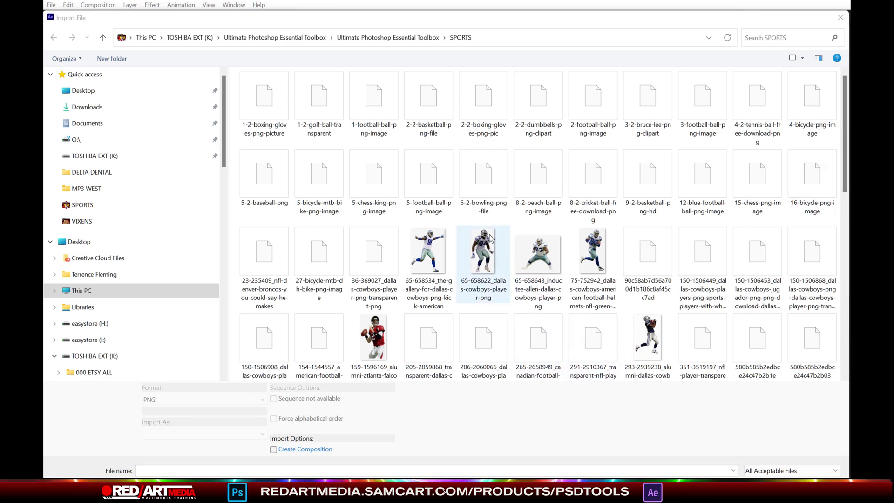
click(374, 100)
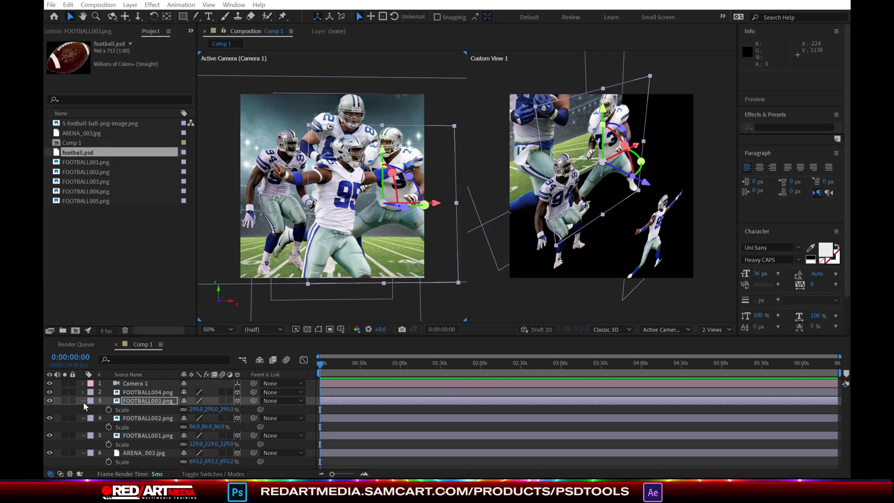
Step: Collapse the scale properties of the three rear player layers and the arena layer
click(82, 402)
click(83, 409)
click(83, 418)
click(82, 426)
Step: Add a new black solid layer above FOOTBALL003.png in the composition
right_click(139, 448)
mouse_move(205, 460)
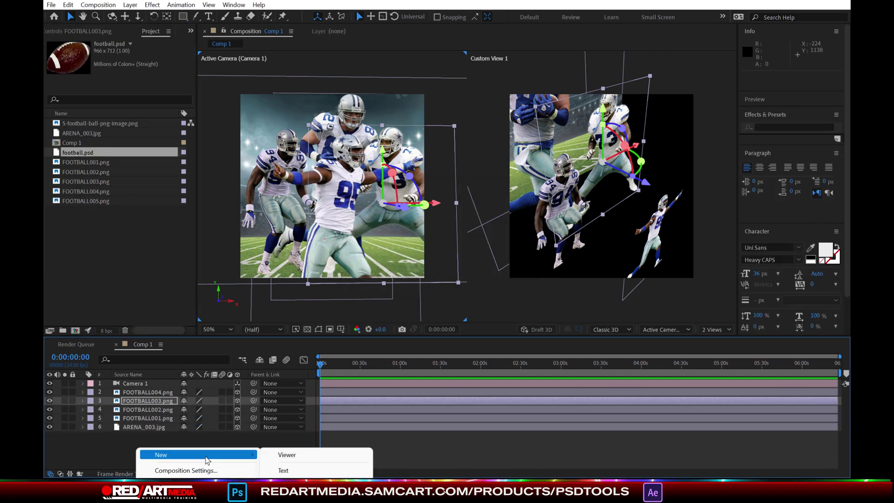
click(284, 486)
click(260, 437)
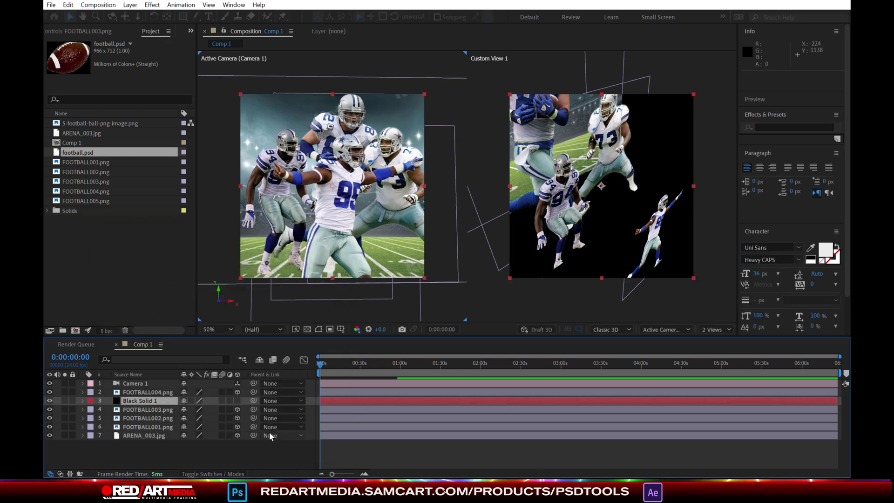
Step: Rename the black solid layer to E3D
right_click(149, 402)
click(160, 399)
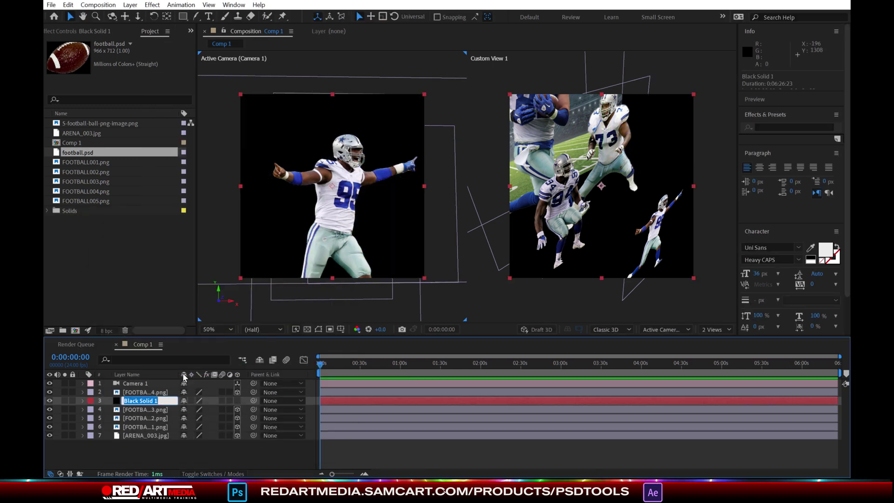
text(E3D)
key(Return)
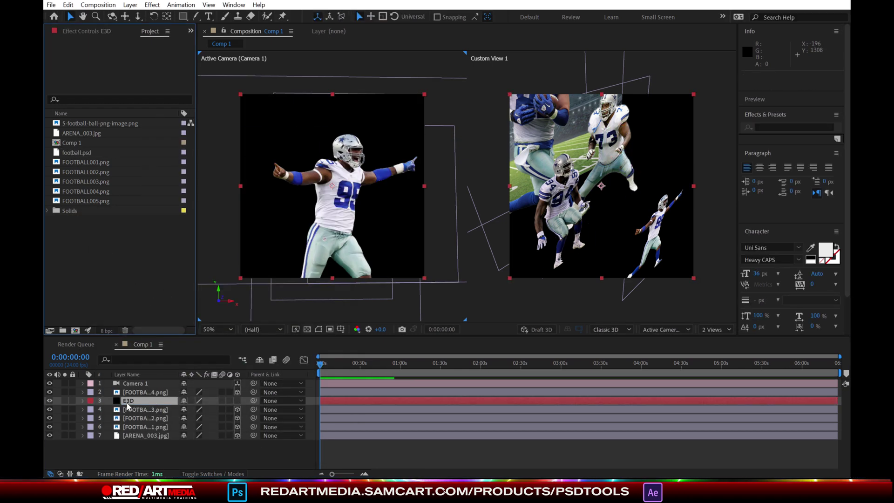
drag(140, 401, 136, 441)
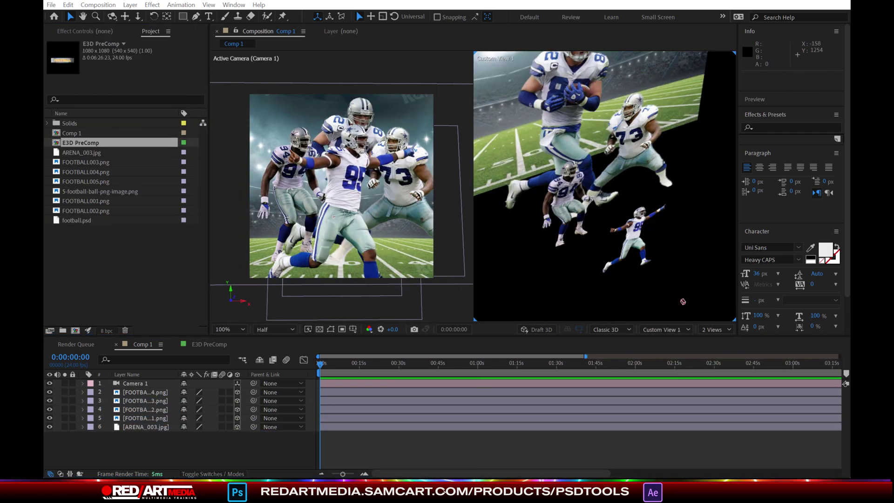
Step: Create a new 1080 x 1080 px black solid named E3D in Comp 1
right_click(158, 448)
mouse_move(177, 455)
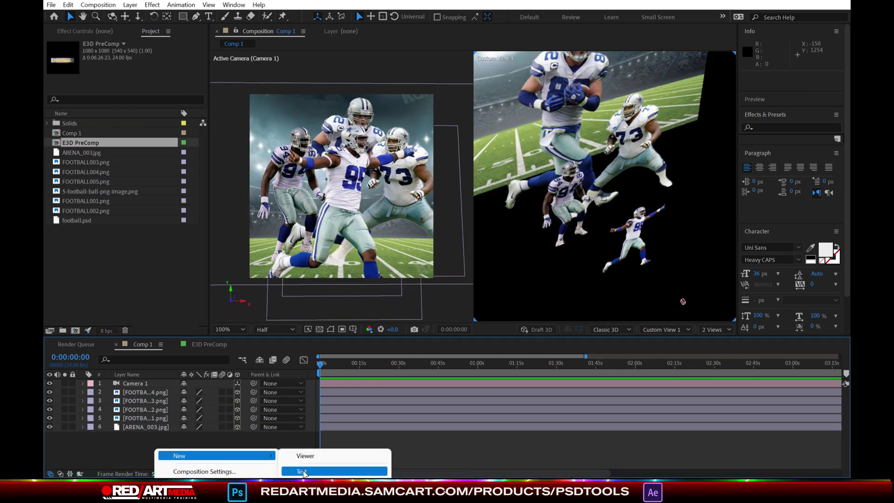
click(298, 466)
text(E3D)
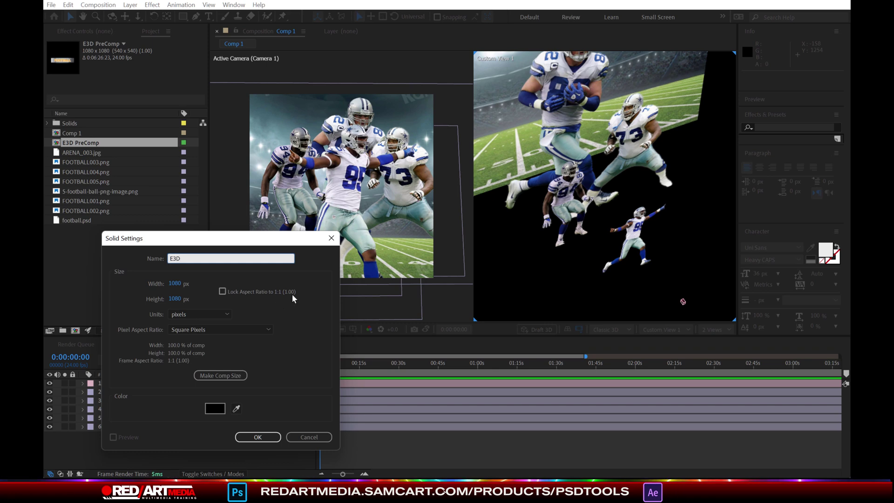
click(266, 434)
Step: Add a text layer reading FOOTBALL to the composition
right_click(142, 454)
mouse_move(159, 458)
click(298, 459)
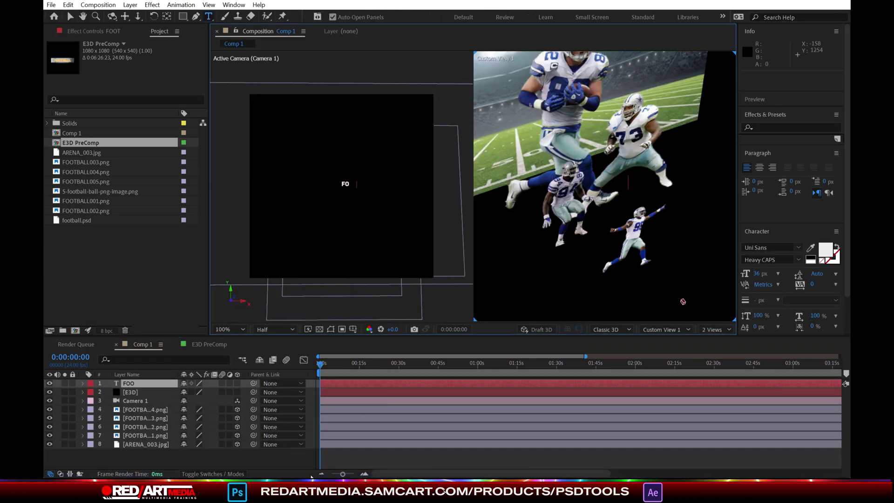
click(70, 17)
Step: Scale the FOOTBALL text layer to 487%
drag(371, 187, 286, 185)
key(ctrl+z)
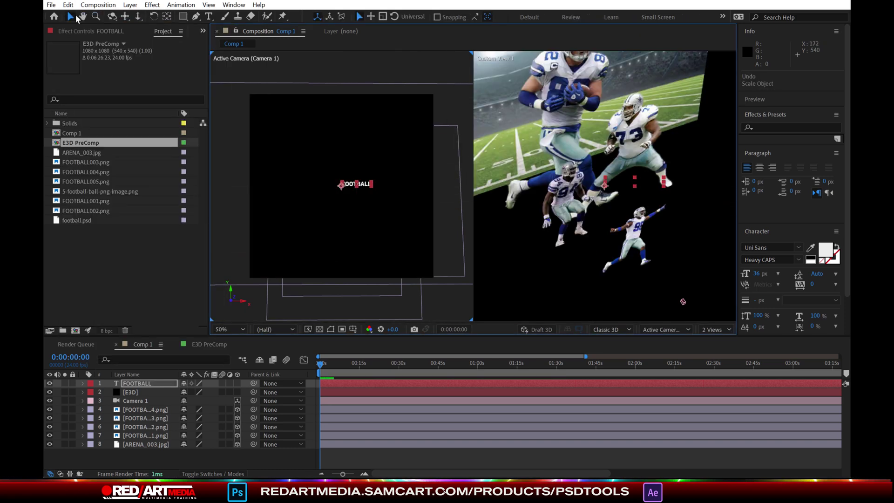
click(140, 386)
key(s)
drag(198, 392, 393, 397)
Step: Place the FOOTBALL text in the middle of the frame and move its anchor point to the centre of the word
drag(391, 174, 328, 183)
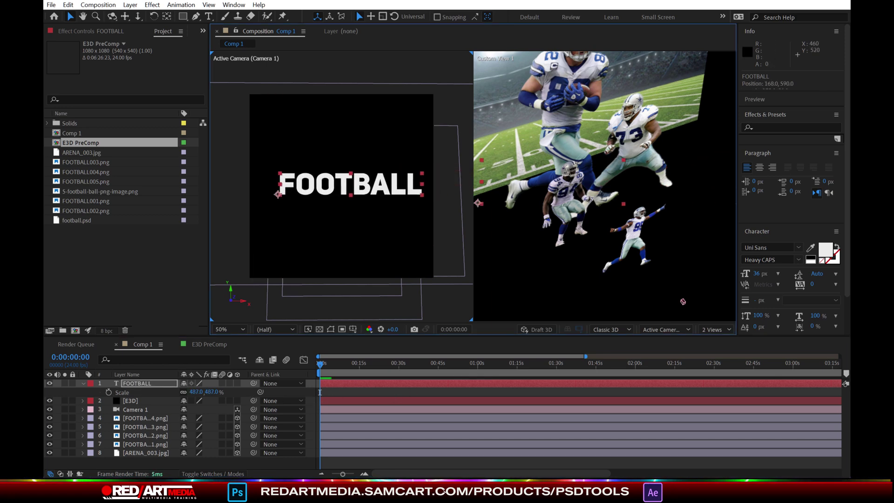
click(168, 17)
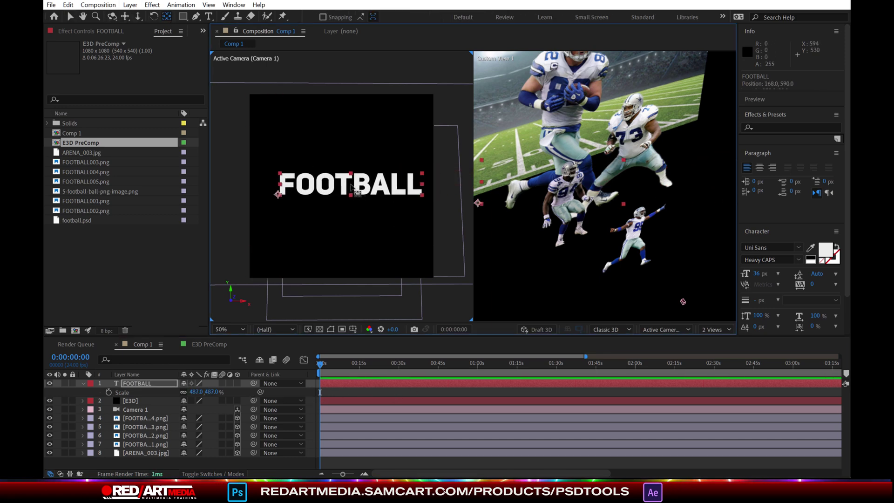
drag(282, 194, 343, 189)
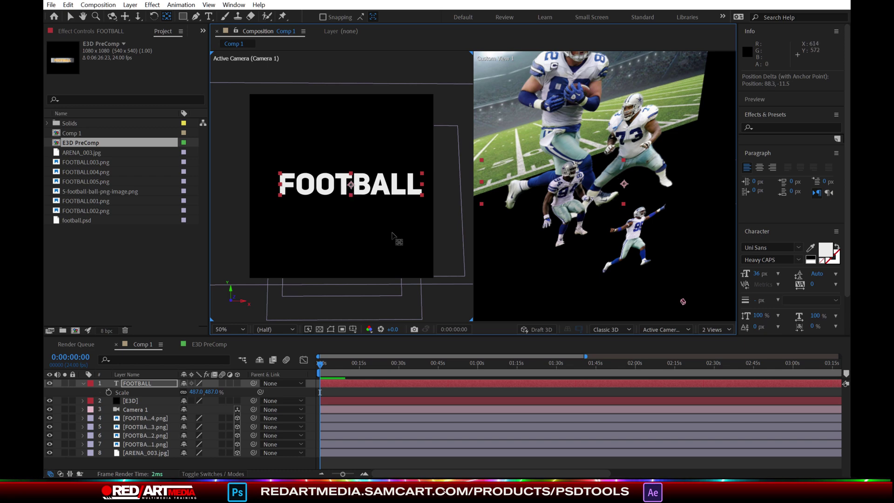
Step: Apply the Element effect to the E3D solid layer
click(129, 402)
click(95, 32)
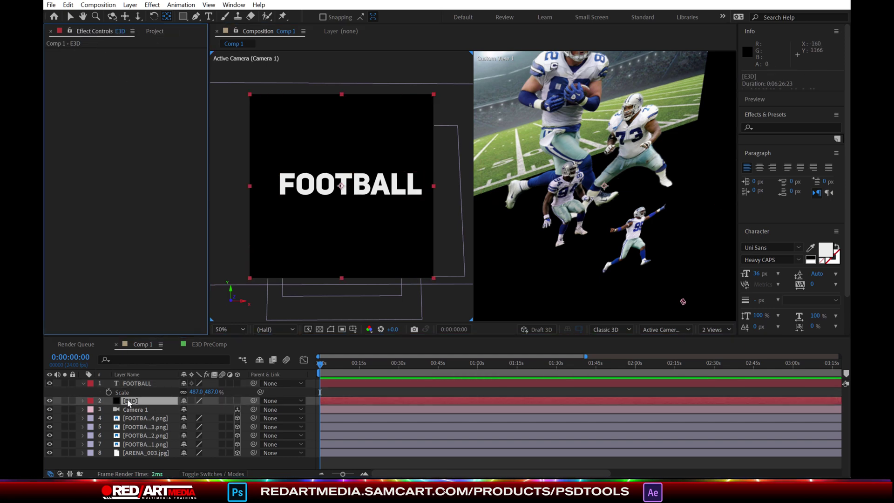
click(152, 5)
click(158, 29)
Step: Assign the FOOTBALL text layer as Path Layer 1 in Element's Custom Text and Masks
click(58, 87)
click(57, 87)
click(58, 148)
click(66, 156)
click(149, 164)
click(182, 191)
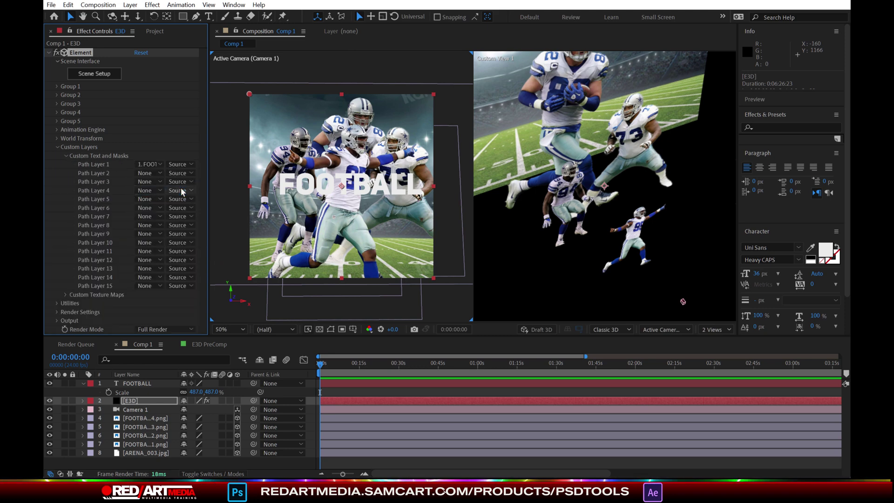
Step: Open Element's Scene Setup in an enlarged window and extrude the FOOTBALL text into a 3D model
click(105, 76)
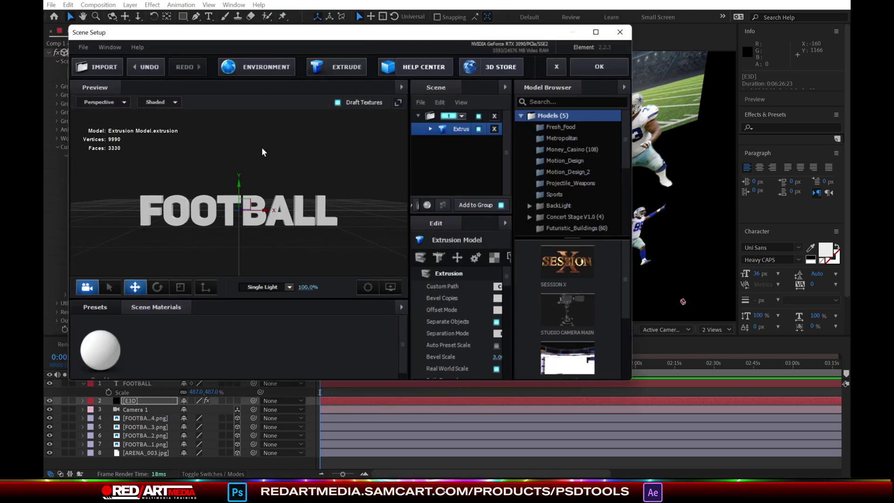
drag(267, 37, 247, 0)
drag(782, 439, 801, 447)
drag(614, 347, 802, 443)
Step: Try a preset from the Physical bevels on the FOOTBALL extrusion, then apply the Step bevel instead
click(76, 345)
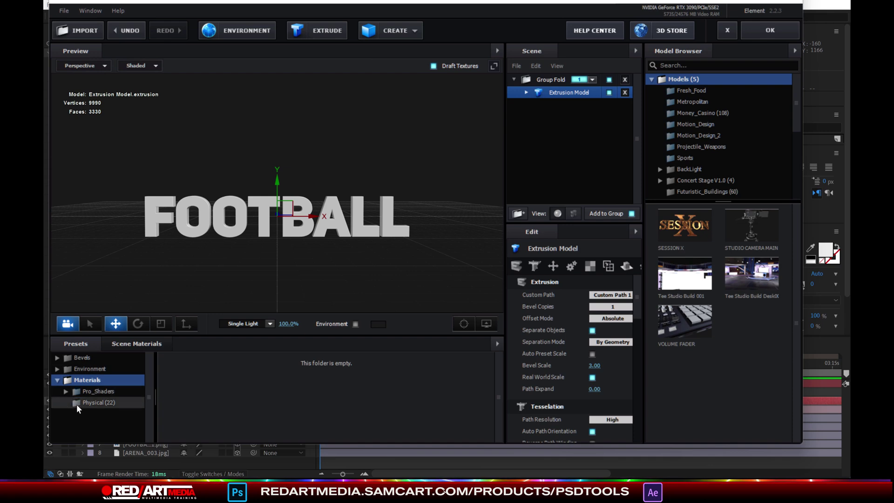
click(57, 357)
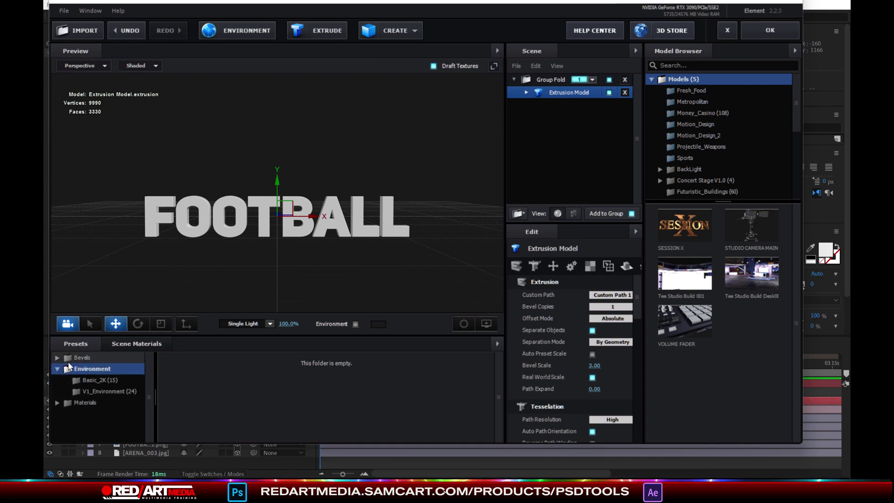
click(55, 356)
click(91, 367)
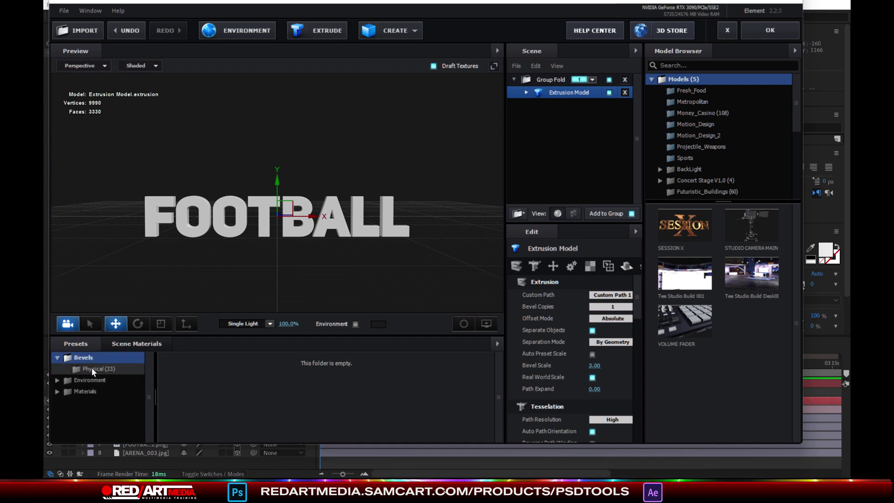
drag(498, 372, 496, 403)
drag(497, 414, 496, 422)
double_click(323, 428)
drag(343, 251, 358, 361)
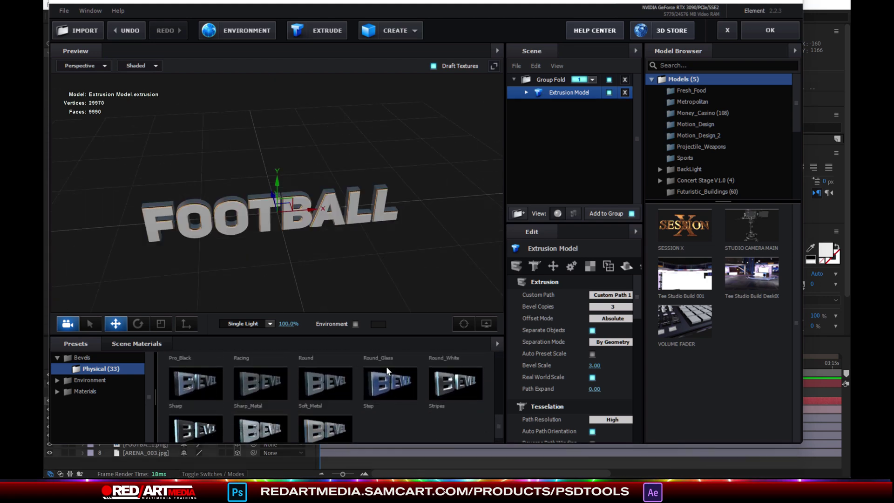
double_click(394, 380)
drag(402, 186, 297, 169)
scroll(293, 192, up, 3)
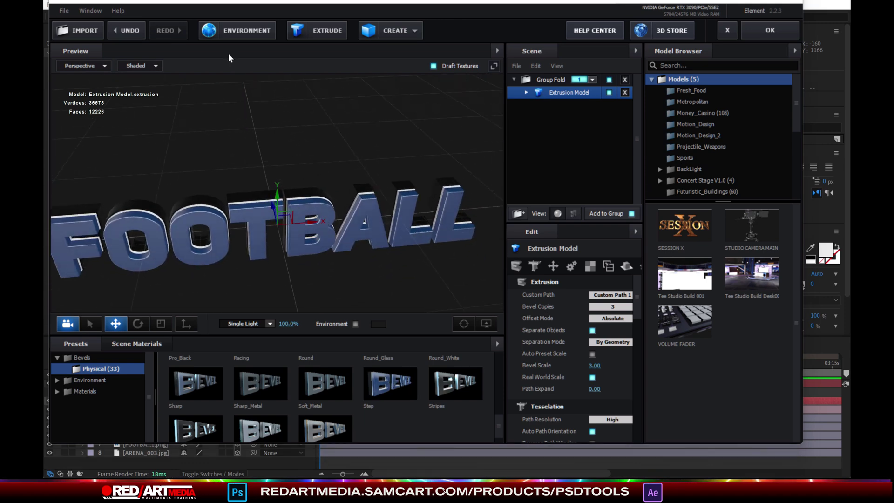
scroll(638, 314, down, 5)
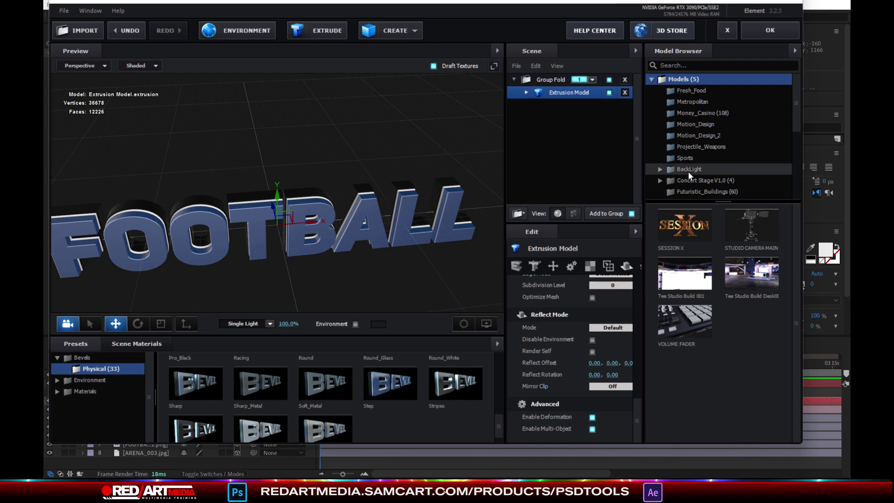
Step: Add a cylinder model to the scene and widen it to about 406.8% so it spans the FOOTBALL text
click(392, 33)
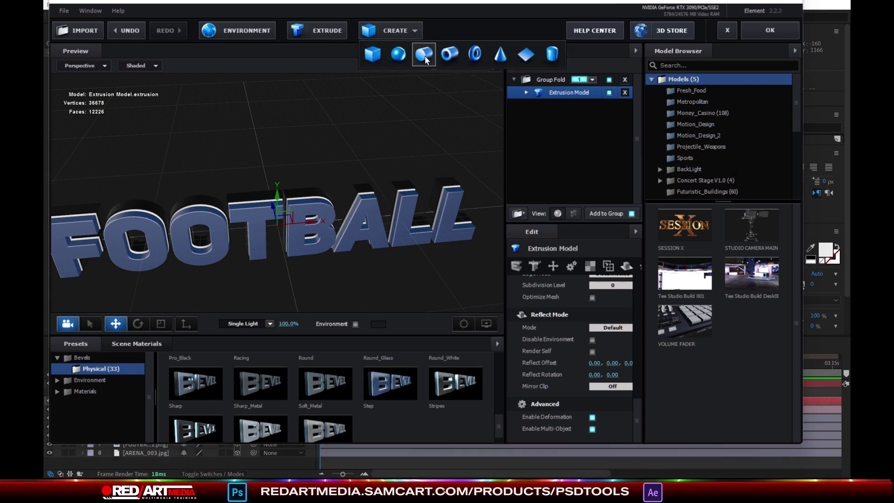
click(425, 56)
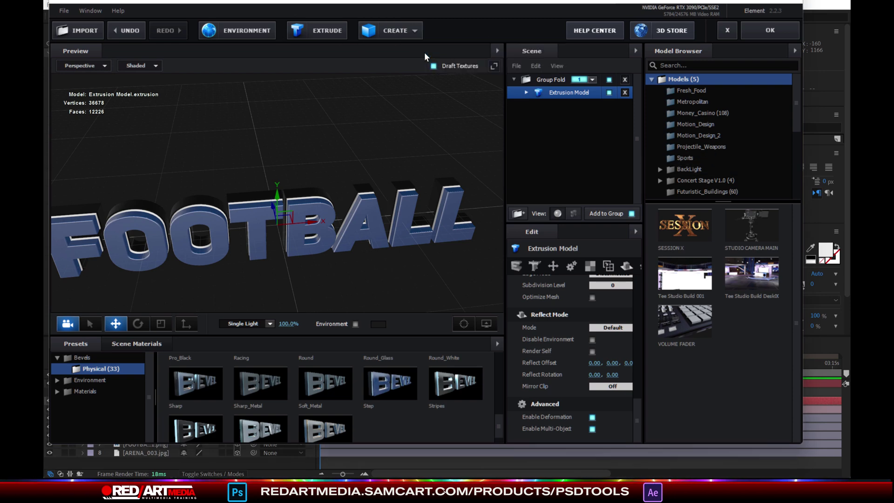
drag(272, 208, 427, 159)
drag(409, 161, 292, 195)
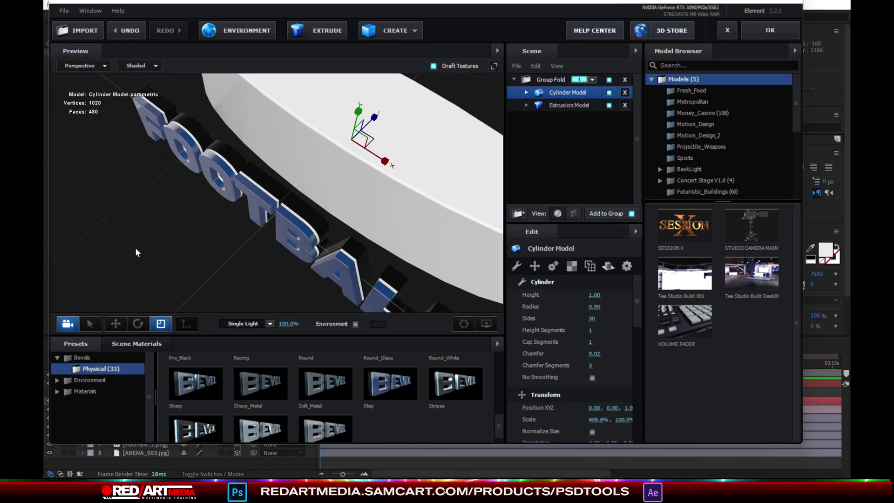
Step: Move the cylinder against the back of the FOOTBALL letters and reduce its vertical scale to about 69%
drag(371, 120, 328, 158)
drag(168, 223, 244, 281)
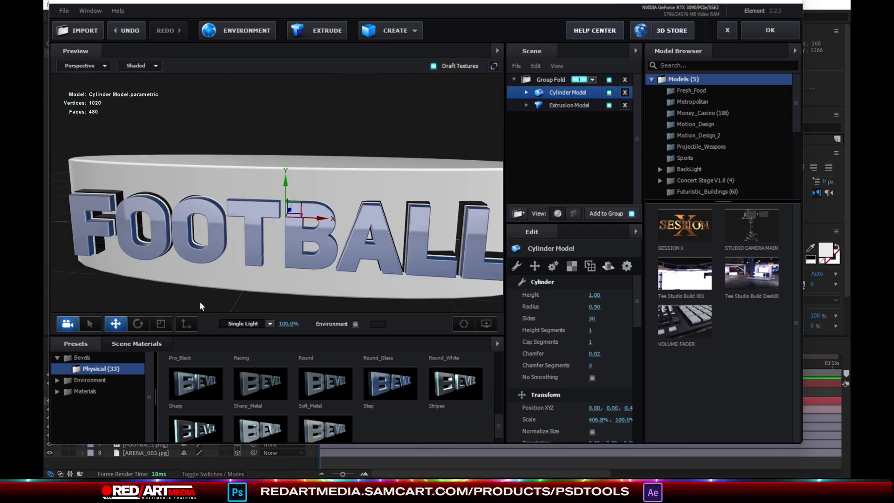
drag(289, 182, 288, 199)
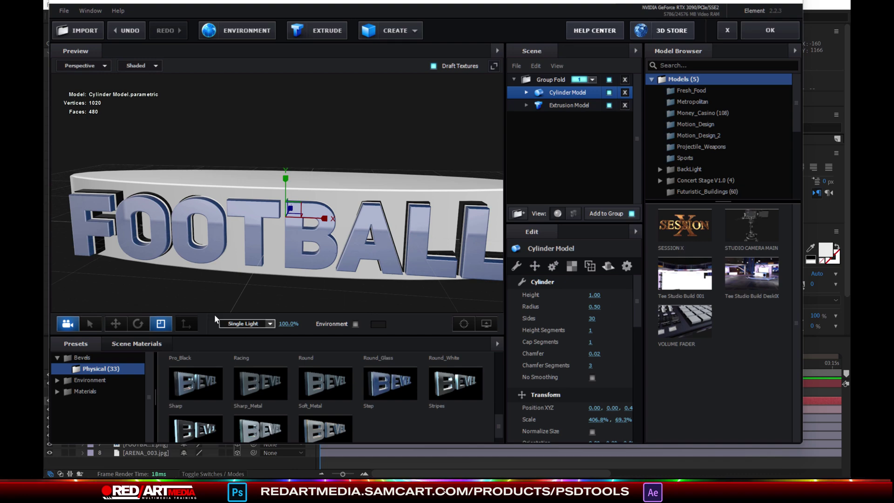
drag(351, 192, 251, 259)
key(w)
Step: Assign the Gold material from the Physical presets to the cylinder and apply the scene to the composition
click(88, 393)
click(91, 401)
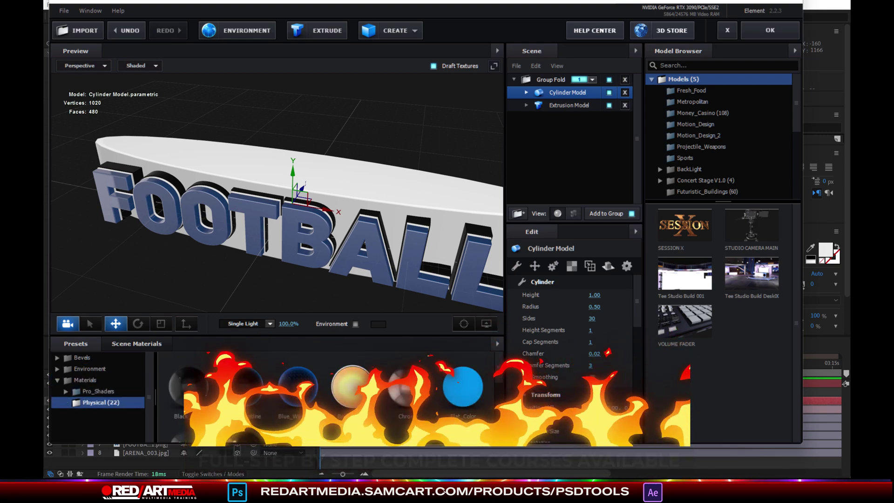
drag(328, 381, 251, 434)
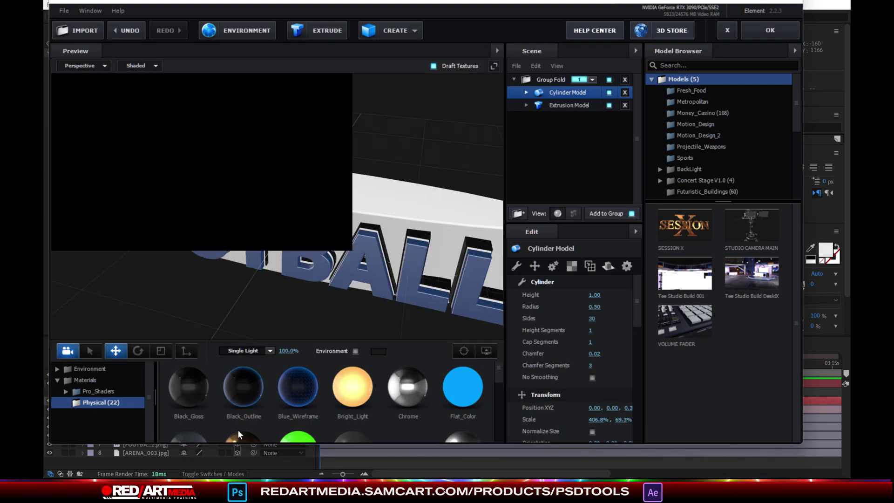
click(526, 92)
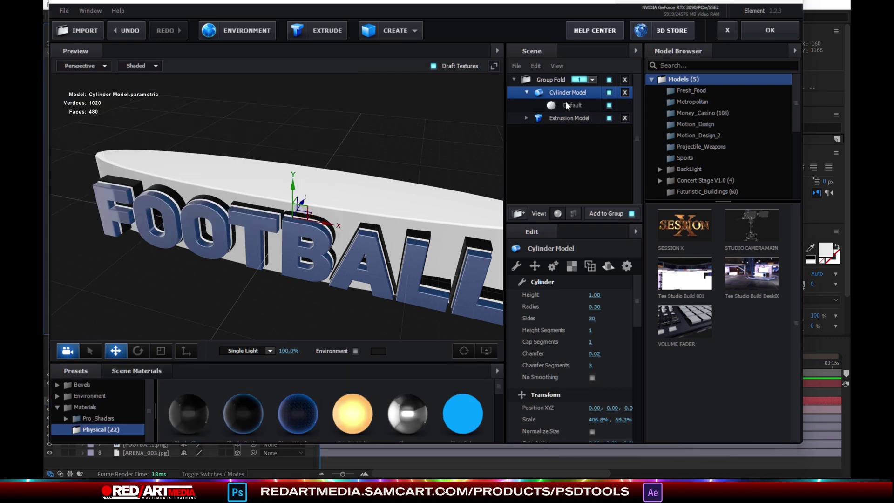
click(572, 105)
drag(498, 381, 493, 435)
click(249, 407)
click(772, 30)
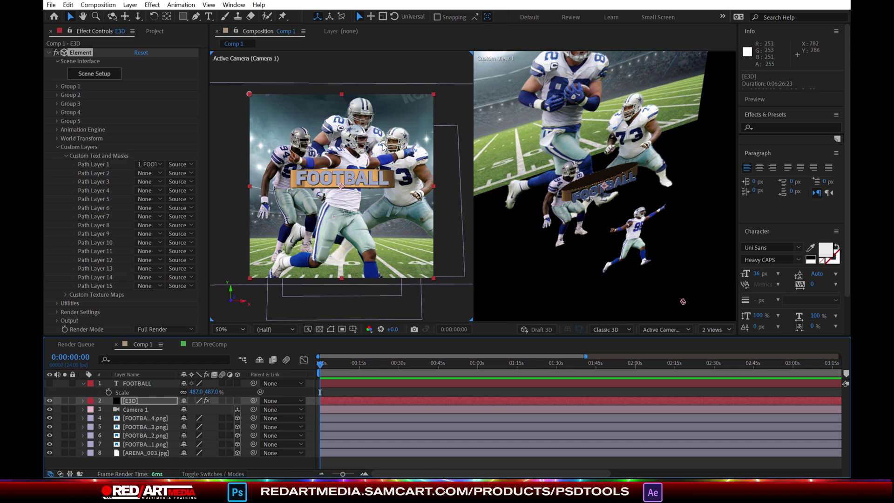
Step: Reopen the Element scene, recolour the cylinder's Gold material to red and apply the scene
click(102, 74)
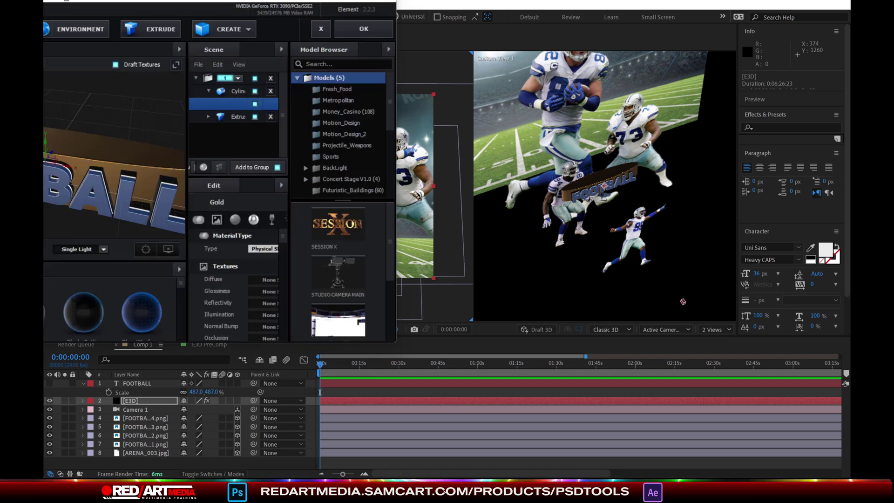
scroll(544, 307, down, 5)
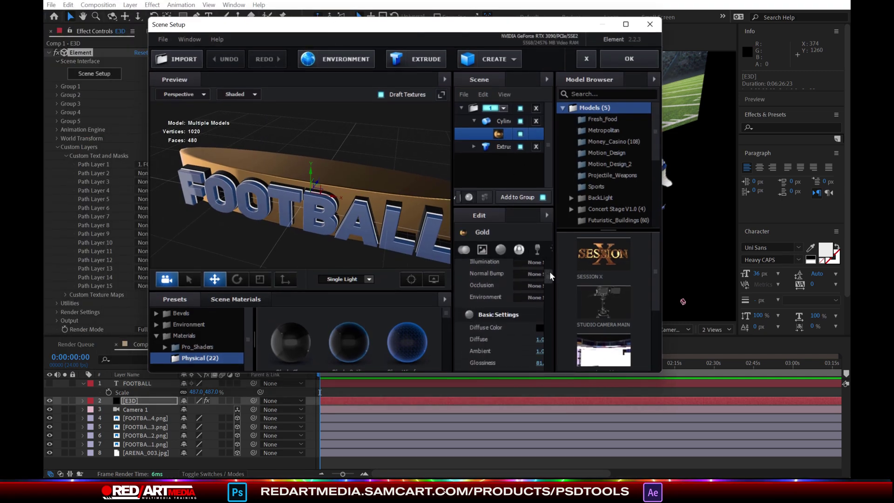
click(540, 285)
click(597, 358)
drag(579, 247, 592, 219)
click(624, 352)
click(615, 55)
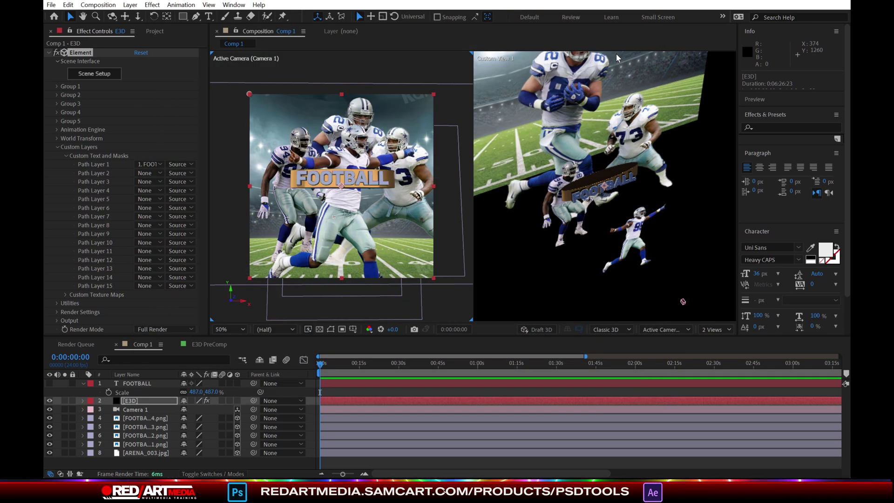
Step: Run 3D Pre-Compose on the E3D layer as E3D PreComp with camera, lights and existing copy kept, and make the precomp 3D
right_click(134, 402)
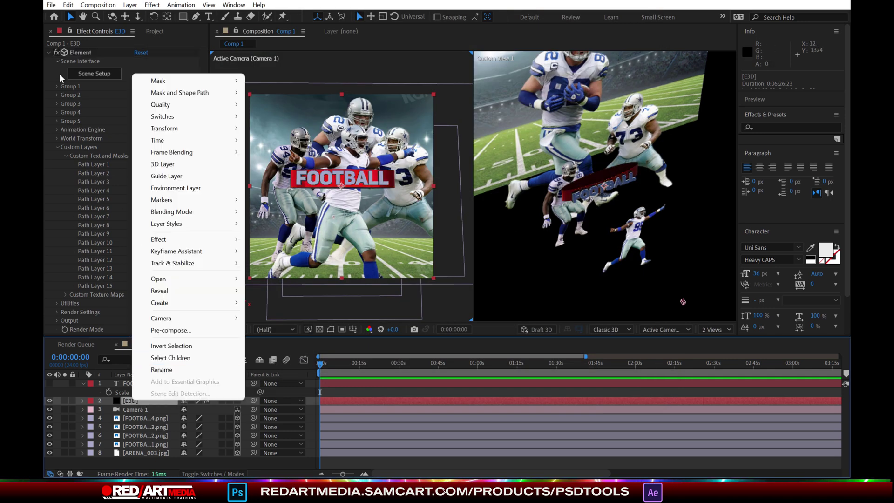
click(51, 4)
mouse_move(116, 295)
click(261, 344)
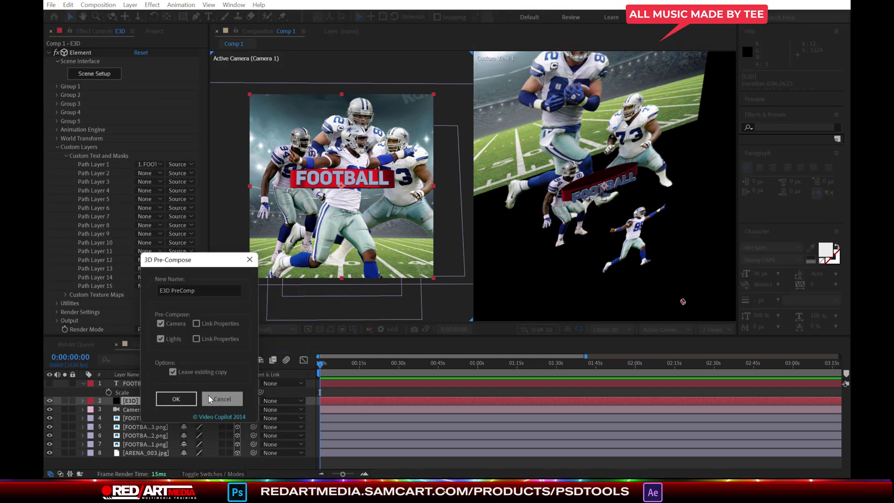
click(179, 399)
click(238, 401)
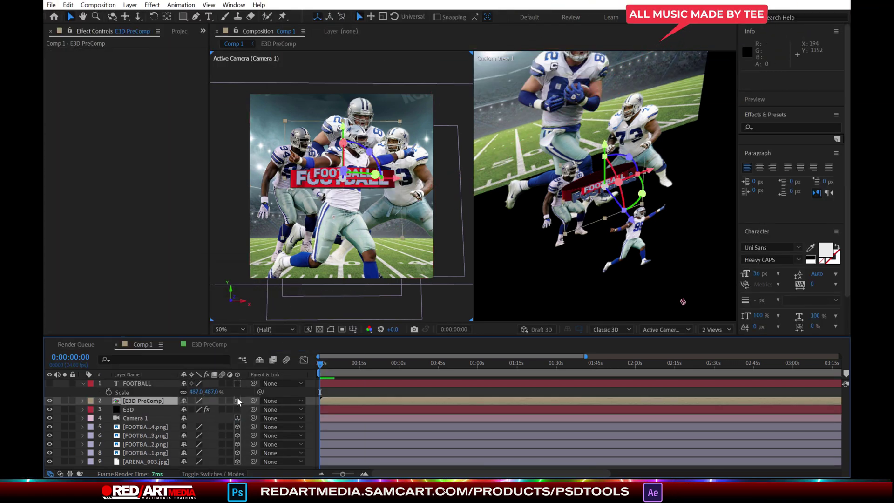
Step: Hide the original E3D layer and move E3D PreComp forward and down to position 540, 790.5, -809.9
click(49, 409)
drag(631, 219, 669, 262)
drag(348, 111, 352, 163)
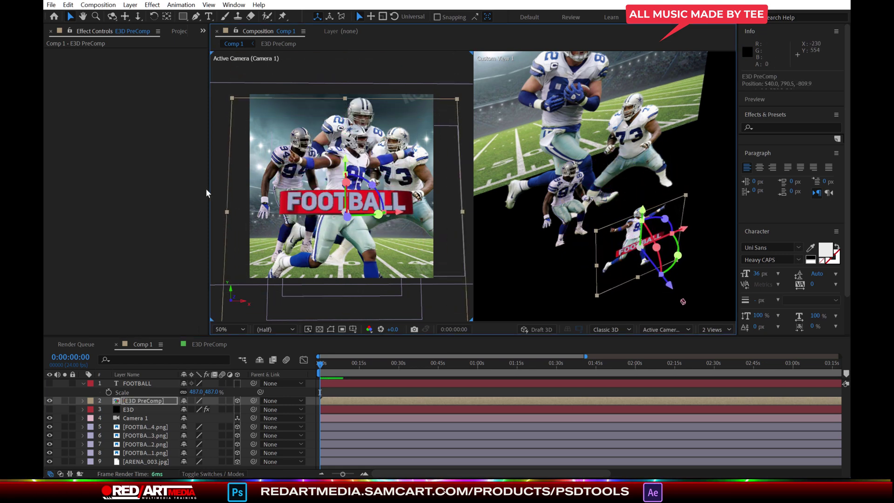
Step: Orbit Camera 1 slightly to check how the title and players separate in depth
drag(208, 188, 159, 191)
click(140, 417)
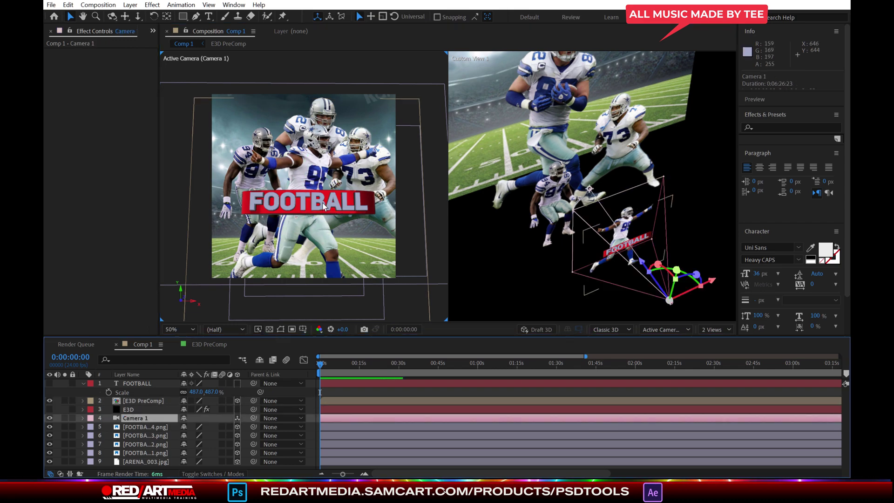
mouse_move(328, 148)
mouse_down()
mouse_move(300, 183)
mouse_move(342, 224)
mouse_move(344, 163)
mouse_move(328, 146)
mouse_up()
drag(636, 225, 637, 226)
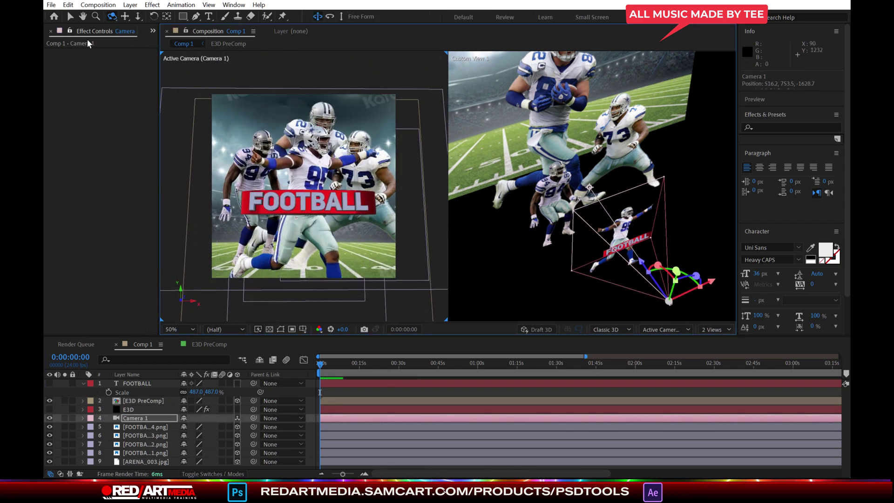
Step: Add football.psd as a 3D layer below the FOOTBALL text layer and pull it forward to Z -798.5
drag(159, 54, 222, 54)
click(169, 31)
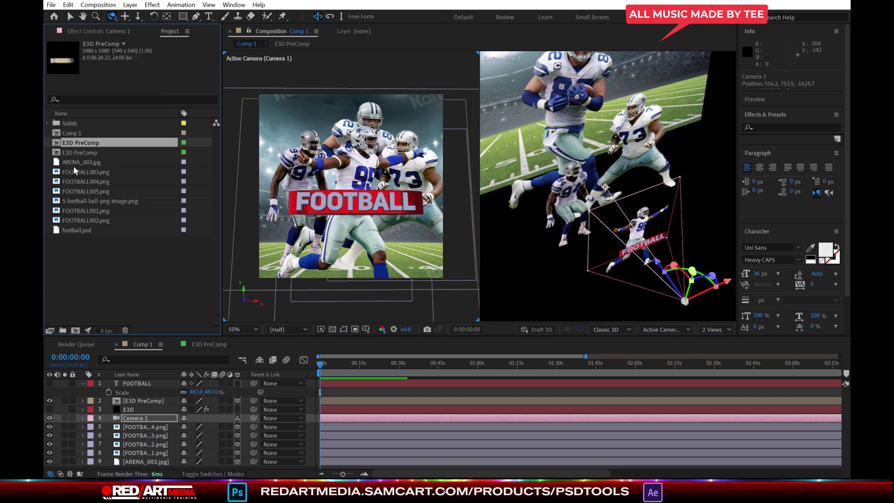
click(78, 182)
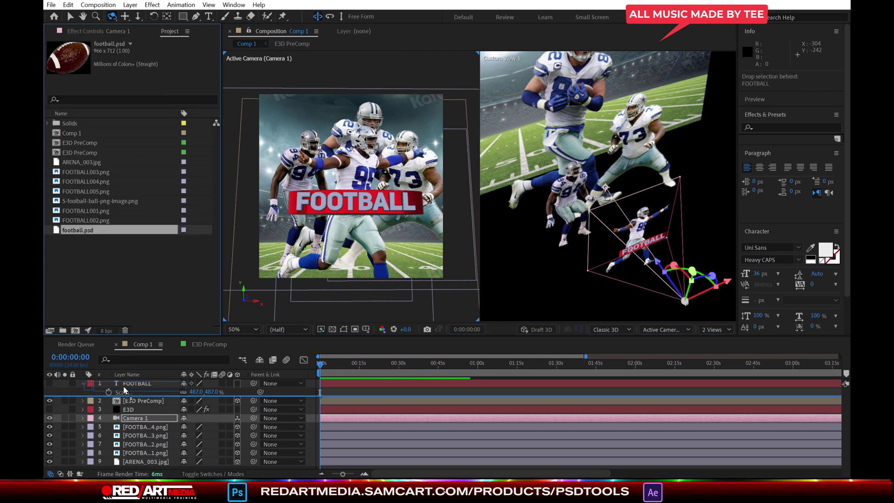
drag(124, 390, 234, 399)
click(70, 16)
drag(633, 209, 666, 281)
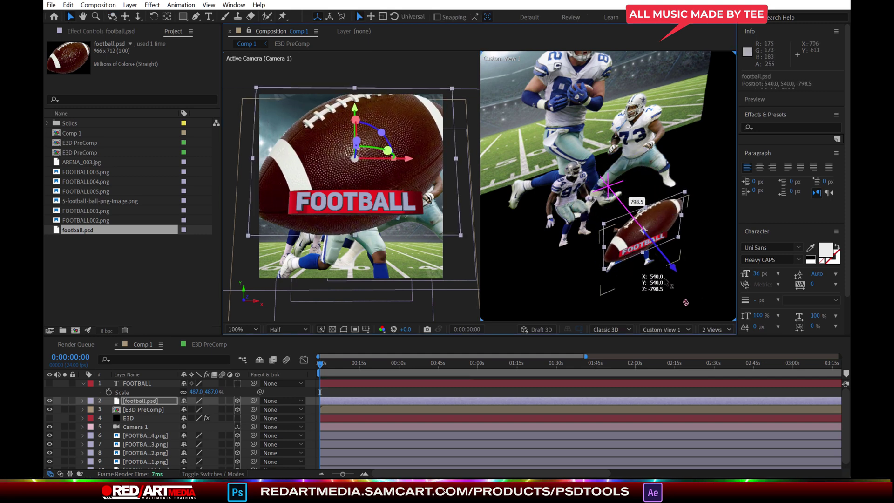
Step: Scale the football.psd layer to 26% and lower it onto the FOOTBALL title in front of the centre player
key(s)
drag(199, 411, 165, 411)
drag(355, 108, 353, 133)
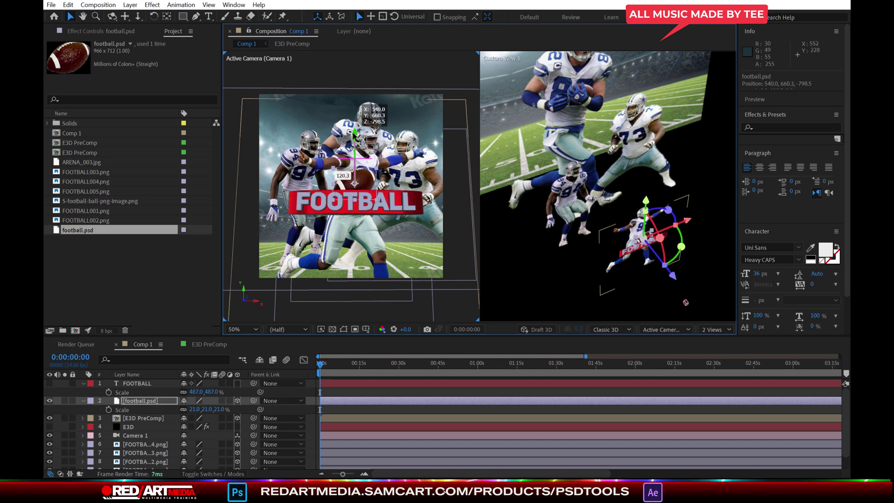
drag(193, 409, 195, 409)
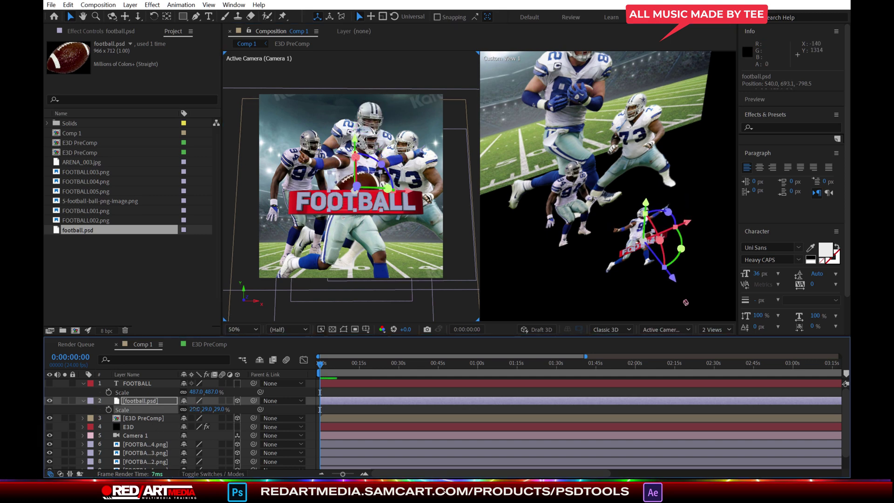
drag(674, 281, 631, 254)
drag(356, 139, 355, 153)
drag(205, 414, 195, 414)
Step: Bring E3D PreComp forward in front of the ball, scale it to 64% and orbit the camera to check it
click(358, 223)
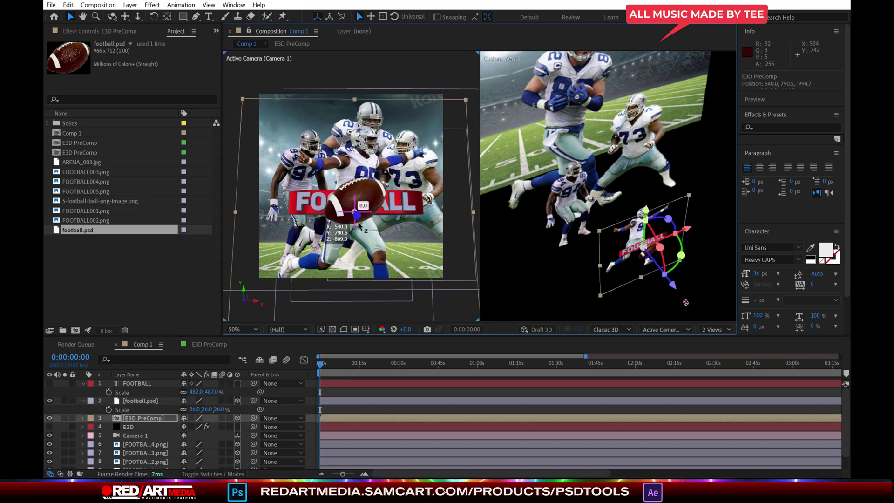
drag(358, 224, 361, 227)
key(s)
drag(196, 427, 179, 427)
drag(411, 222, 361, 215)
key(c)
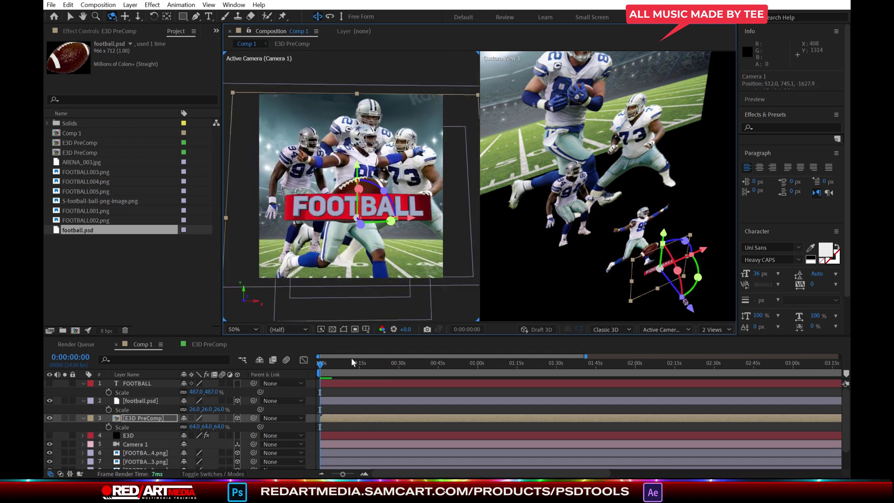
Step: Import dallas helmet.psd from the SPORTS folder as footage with merged layers
right_click(111, 259)
mouse_move(130, 313)
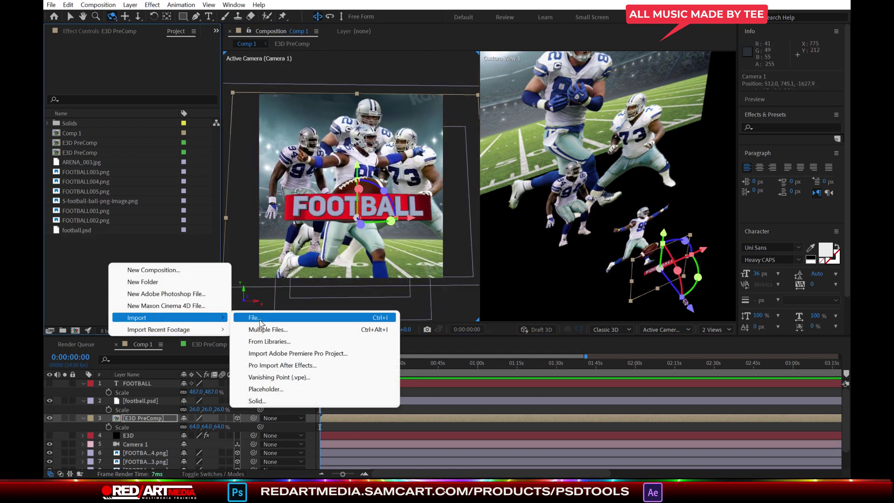
click(259, 317)
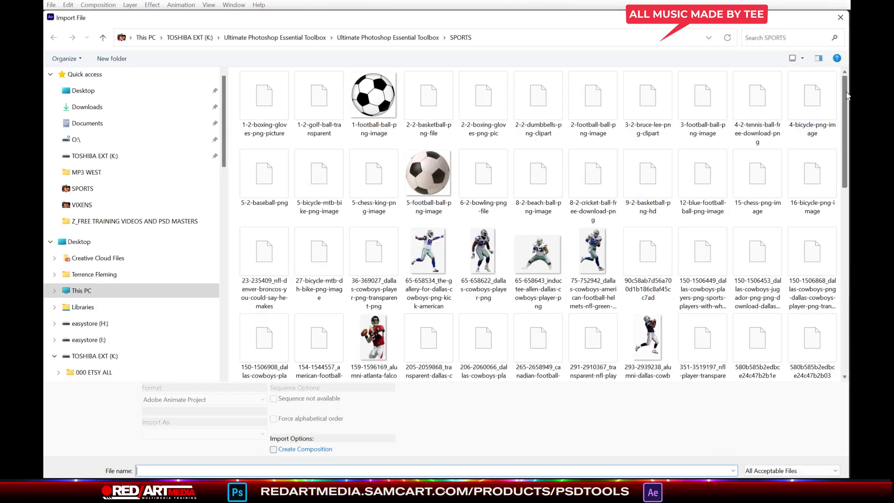
drag(847, 138, 847, 326)
drag(850, 356, 846, 149)
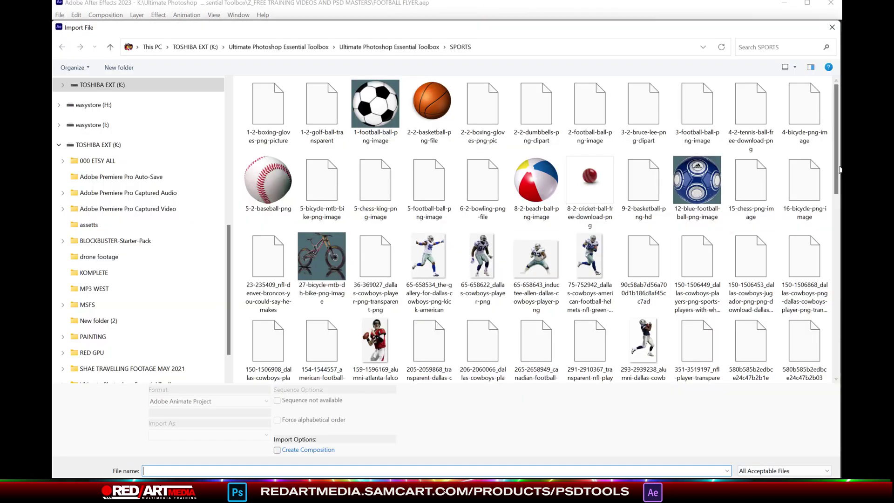
scroll(559, 340, down, 10)
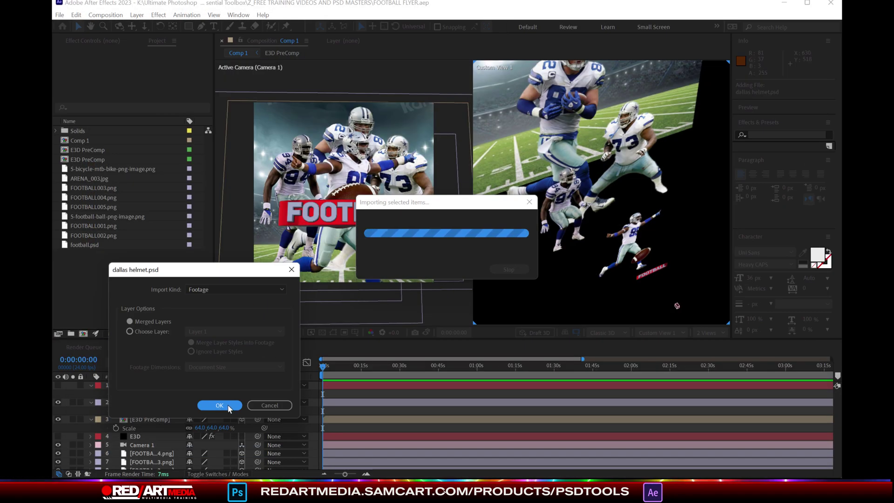
click(228, 406)
Step: Add dallas helmet.psd as a scaled-down 3D layer above the title's right end, at position 768.5, 656.3, -821.5
drag(93, 236, 145, 382)
click(241, 386)
drag(628, 218, 675, 284)
key(s)
drag(204, 397, 197, 395)
drag(400, 132, 400, 131)
drag(692, 287, 683, 275)
drag(196, 396, 199, 395)
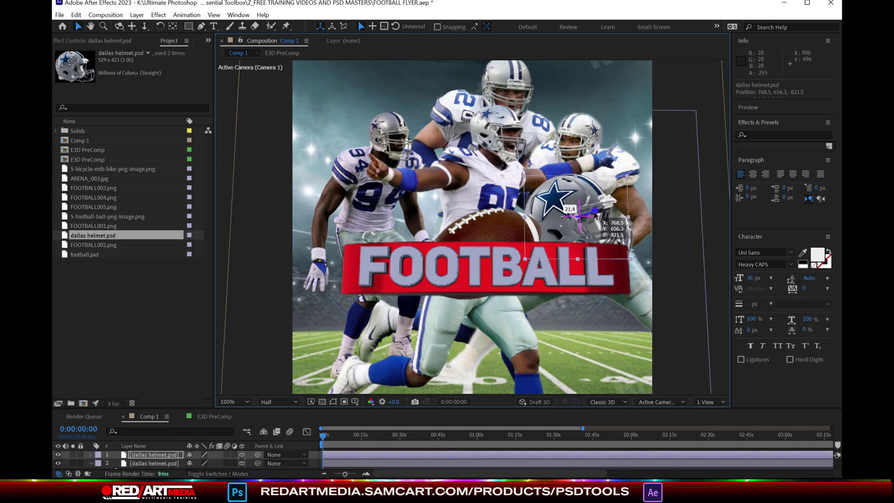
Step: Create a 1080 x 1080 px solid named Black Solid 2 and apply the Optical Flares effect to it
click(137, 15)
mouse_move(182, 136)
click(369, 228)
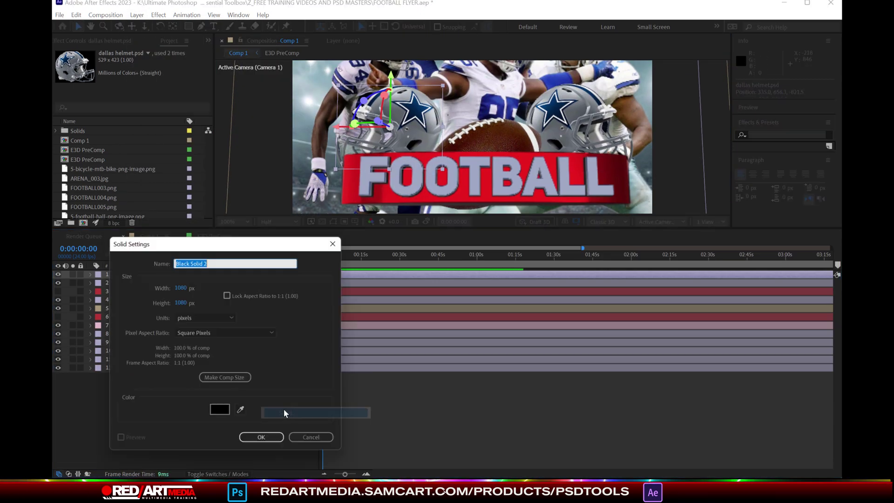
key(Return)
click(158, 15)
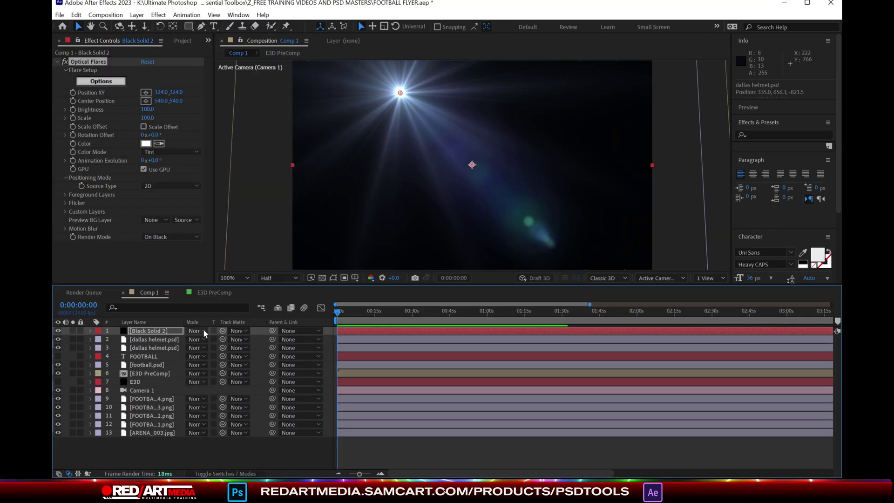
Step: Choose a different flare design positioned at 87, 264 and try to pre-compose the flare solid
drag(400, 93, 638, 80)
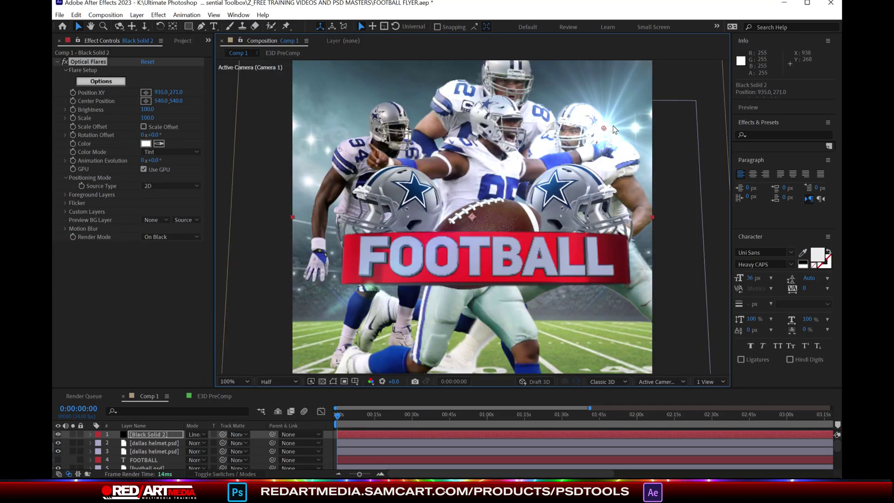
click(101, 81)
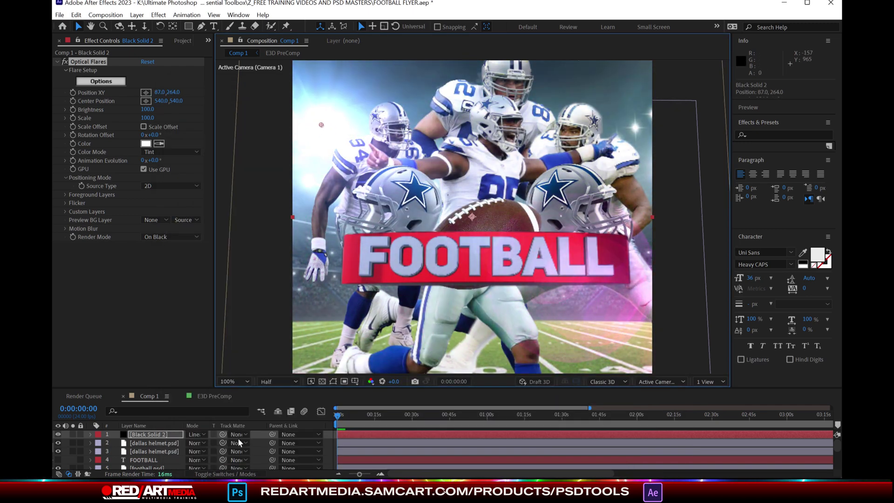
key(ctrl+shift+c)
key(Return)
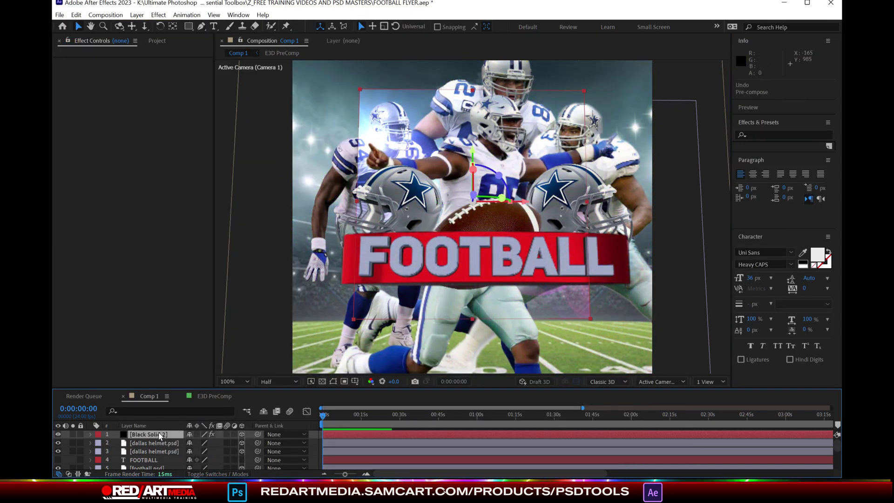
Step: Enlarge the 3D Black Solid 2 layer past the frame edges and move its flare to 540.6, 604.9
click(159, 434)
drag(353, 319, 283, 351)
click(94, 62)
drag(319, 126, 474, 222)
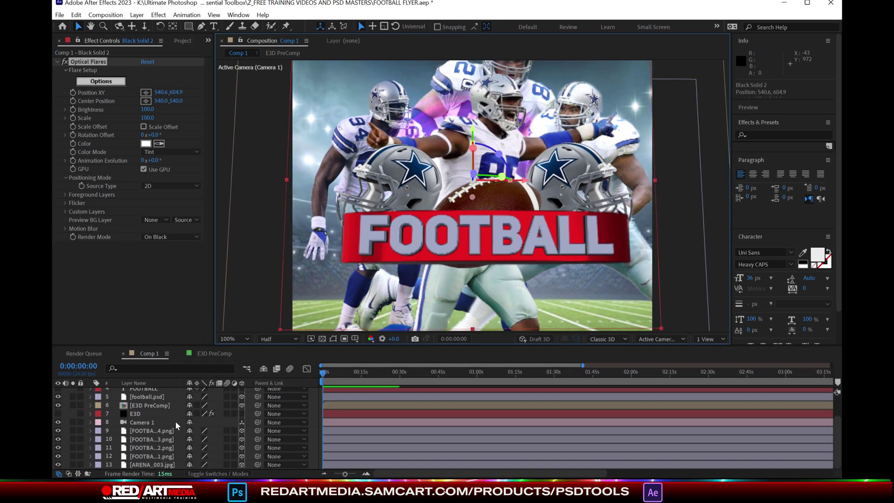
Step: Tint the duplicate solid's flare blue and move it to 257.8, 383.7 beside the left player
drag(155, 92, 124, 96)
click(146, 143)
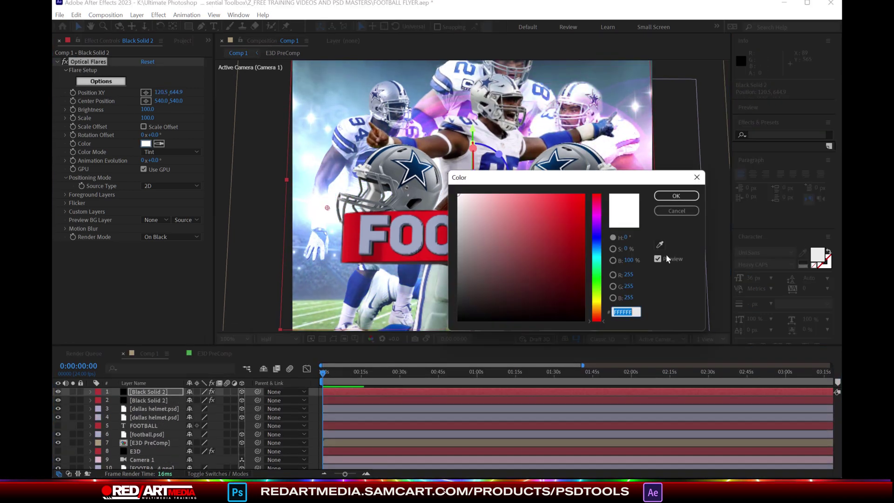
click(554, 199)
click(593, 246)
click(580, 198)
drag(595, 252, 598, 235)
click(675, 196)
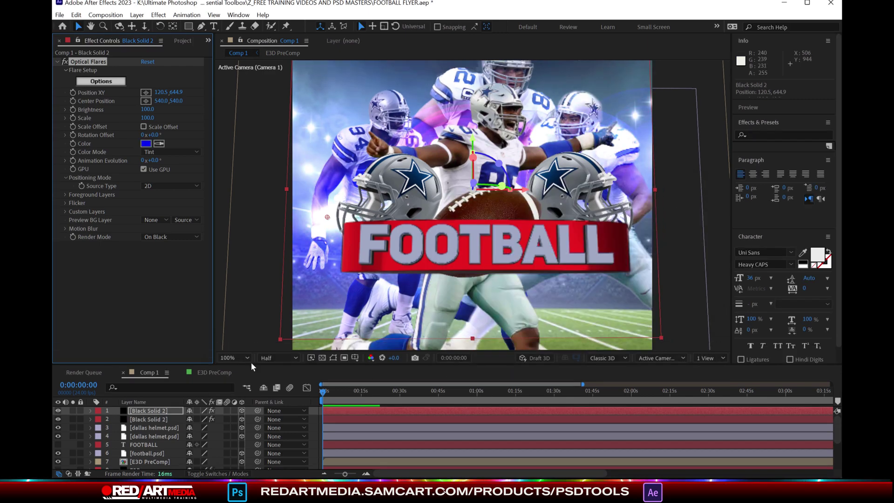
drag(573, 143, 360, 143)
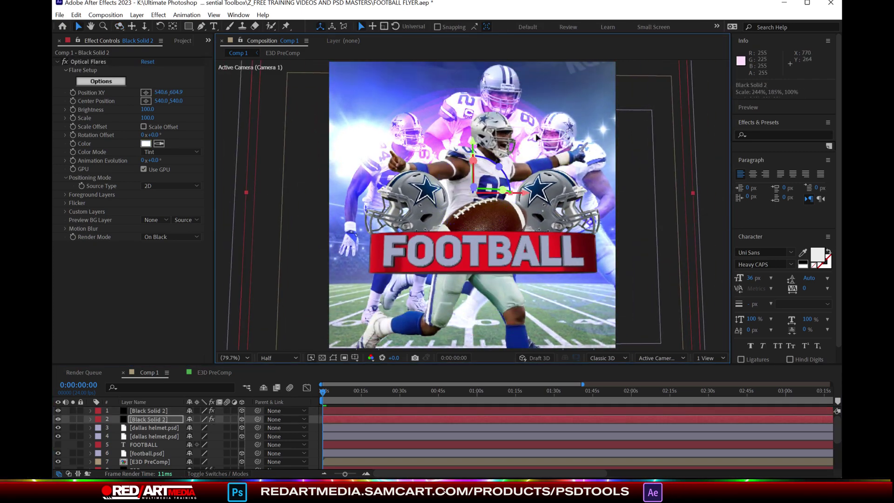
Step: At time 0, keyframe the blue flare's Position XY at 217.6, 171.3 and the layer's X, Y and Z Position
click(130, 411)
click(73, 92)
click(90, 411)
scroll(123, 438, down, 2)
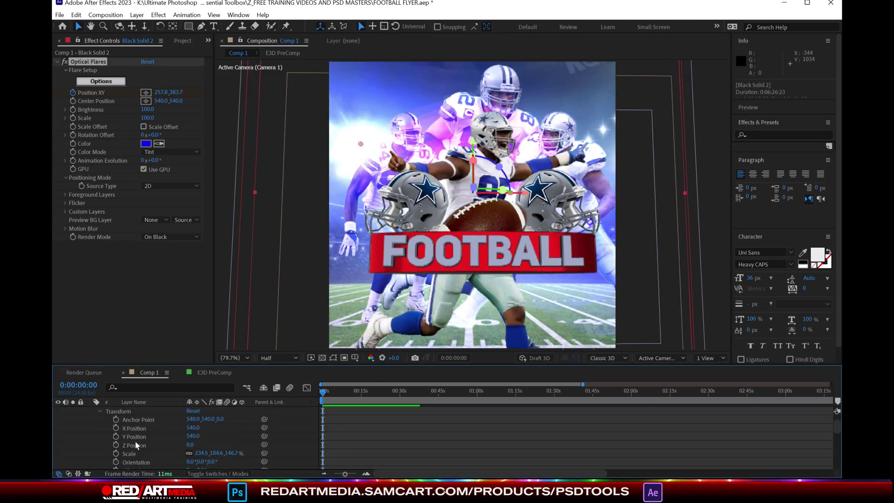
drag(360, 143, 346, 79)
click(149, 93)
click(116, 445)
click(116, 437)
click(116, 428)
Step: At about 5 seconds, move the blue flare to 869.1, 197.8, add X, Y and Z Position keyframes and preview
mouse_move(323, 393)
mouse_down()
mouse_move(354, 394)
mouse_move(335, 393)
mouse_up()
drag(346, 79, 599, 91)
click(65, 428)
click(65, 436)
click(66, 445)
key(space)
drag(335, 393, 330, 453)
key(space)
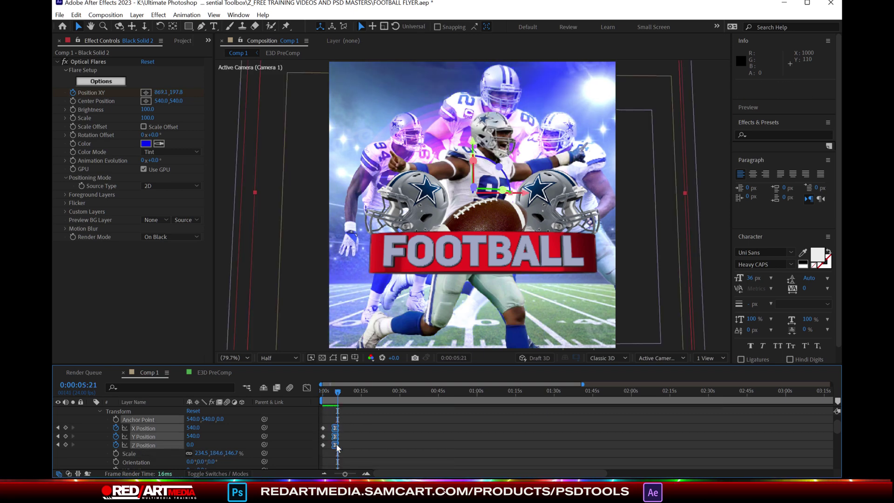
Step: Paste a copy of the position keyframes further along the timeline, retime the second set to about 8 seconds and preview
click(479, 498)
click(380, 392)
key(ctrl+v)
drag(350, 419, 365, 452)
drag(357, 436, 343, 436)
drag(414, 446, 385, 445)
drag(331, 393, 291, 390)
key(space)
key(space)
Step: Delete the pasted position keyframes that follow the 8-second set
click(392, 392)
drag(406, 419, 361, 460)
key(Delete)
drag(392, 392, 364, 392)
key(Delete)
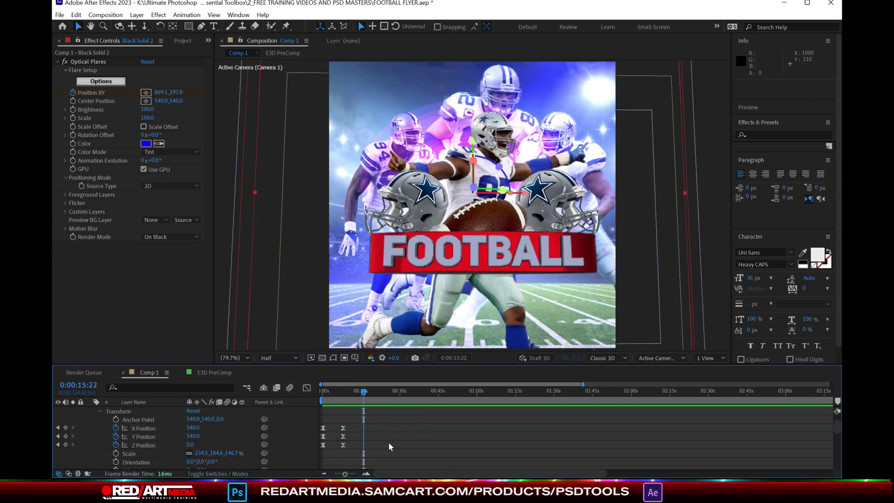
Step: At about 15 seconds, return the blue flare to the upper left, add X, Y and Z Position keyframes and preview
click(89, 62)
drag(600, 88, 352, 78)
drag(364, 393, 292, 390)
click(66, 428)
click(65, 436)
click(66, 445)
key(space)
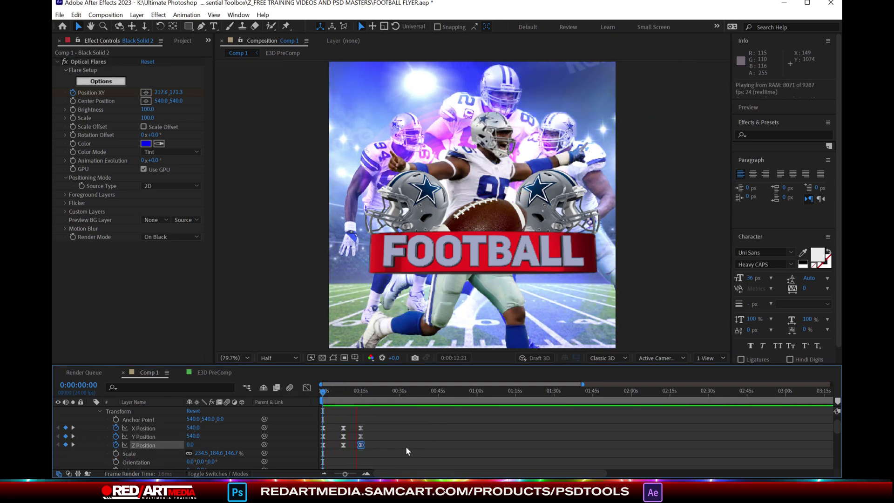
Step: Repeat the X, Y and Z Position keyframes along the timeline and keyframe Anchor Point and Scale at 0:00:08:04
drag(381, 447, 318, 406)
key(ctrl+c)
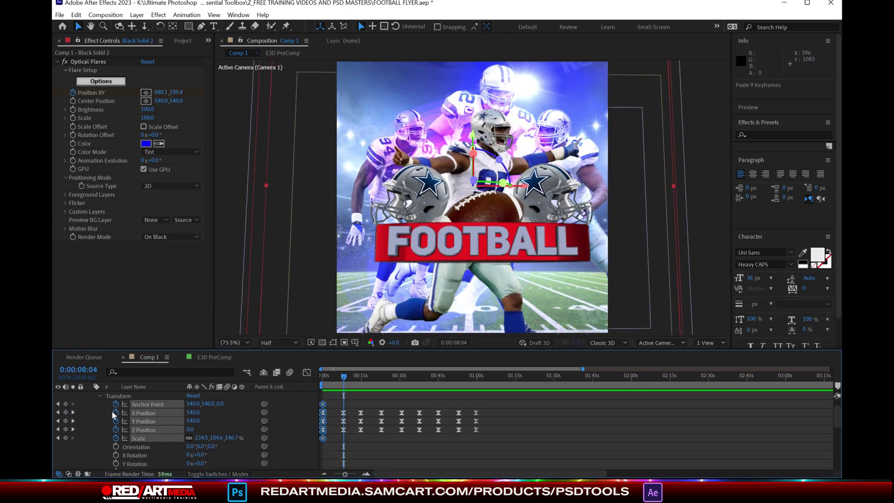
click(65, 413)
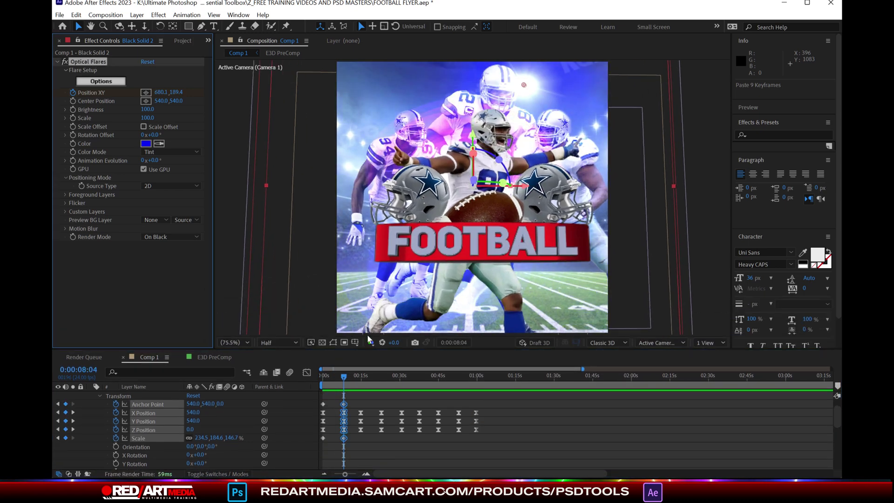
click(364, 378)
click(65, 412)
click(380, 380)
key(Delete)
Step: Add Anchor Point keyframes at about 16 seconds and 0:00:22:08, and move the blue flare to 880.4, 166.3
click(147, 404)
click(364, 378)
click(66, 404)
click(380, 379)
click(65, 404)
click(88, 62)
drag(360, 78, 598, 77)
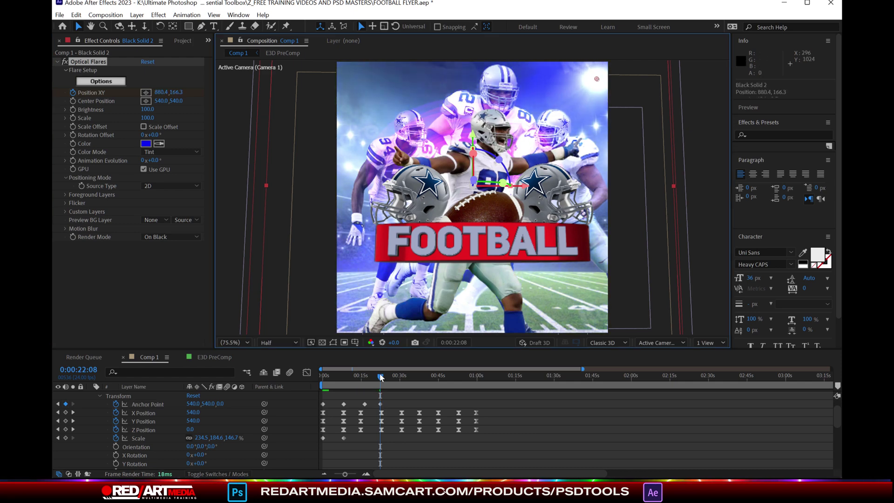
Step: Delete all X, Y and Z Position and Scale keyframes of the blue flare layer
drag(380, 378, 323, 378)
drag(493, 409, 322, 437)
key(Delete)
Step: Copy the Anchor Point keyframes, paste them at about 29 and 58 seconds, and preview the flare movement from the start
drag(405, 399, 322, 414)
key(ctrl+c)
click(397, 378)
key(ctrl+v)
click(472, 378)
key(ctrl+v)
drag(472, 378, 281, 375)
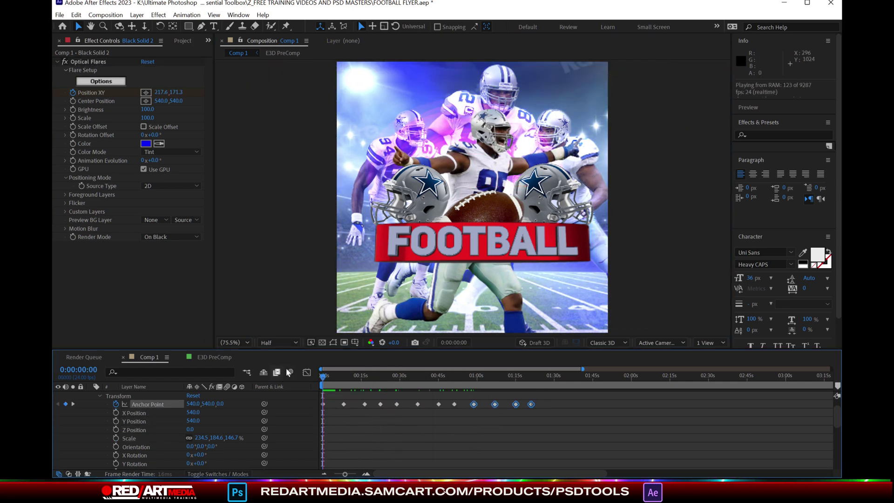
drag(282, 375, 330, 377)
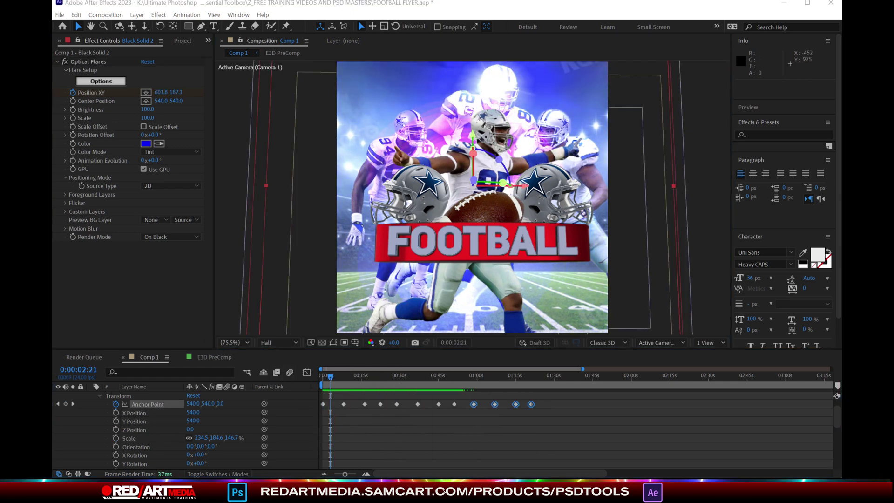
Step: Keyframe the blue flare layer's Opacity from the start down to 10% at 0:00:02:21, adjust the timing and preview
scroll(153, 433, down, 2)
click(116, 446)
drag(330, 447, 323, 447)
click(191, 446)
text(0)
key(Return)
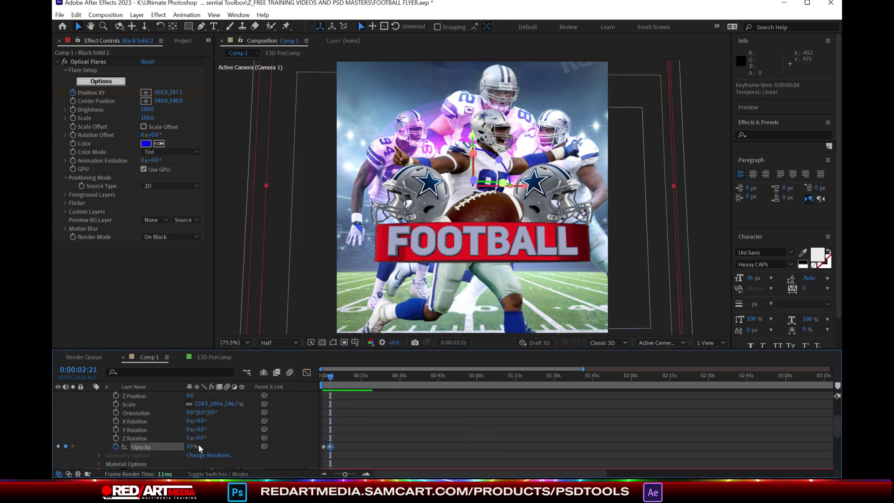
drag(331, 377, 322, 377)
drag(381, 447, 333, 446)
key(space)
key(space)
Step: Zoom into the start of the timeline and set the blue flare layer's Opacity back to 100% further along
drag(357, 369, 328, 369)
drag(323, 378, 527, 378)
drag(404, 446, 356, 446)
drag(527, 378, 678, 378)
click(191, 446)
text(100)
key(Return)
Step: Remove the blue flare solid and return to the start of the timeline
scroll(149, 406, up, 2)
click(146, 143)
drag(348, 436, 313, 390)
click(327, 395)
drag(679, 376, 286, 373)
click(193, 413)
key(ctrl+z)
Step: Keyframe the remaining flare solid's Opacity from 100% to 0% and back on successive frames, and space the keyframes for a flicker
click(155, 396)
key(u)
key(t)
click(116, 404)
key(Page_Down)
click(191, 404)
text(0)
key(Return)
key(Page_Down)
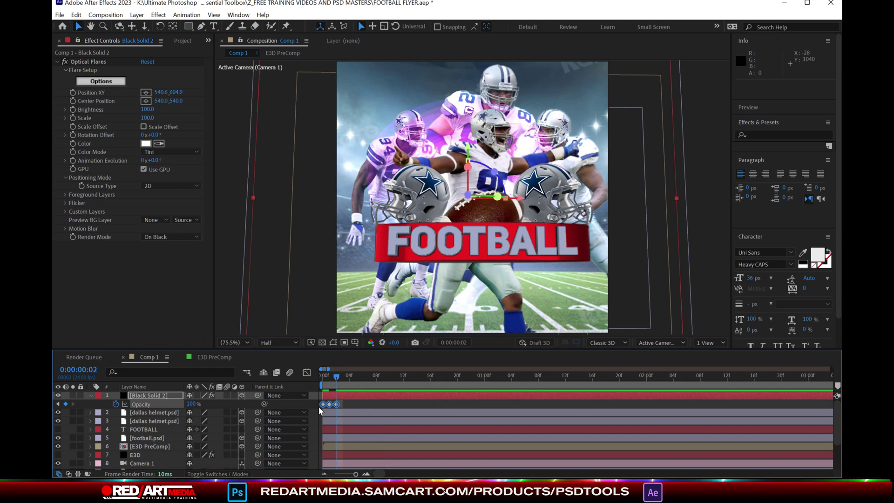
drag(337, 404, 346, 404)
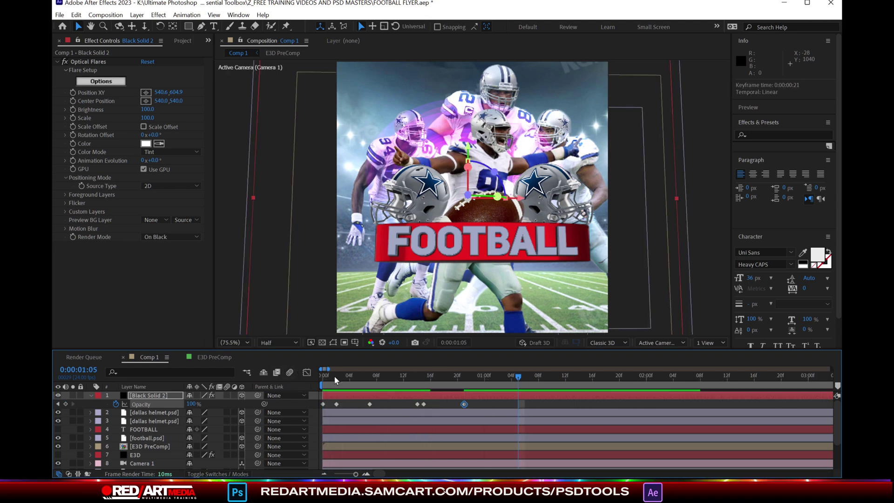
Step: Preview the flicker and repeat the flare solid's Opacity keyframe groups along the timeline
key(space)
key(space)
drag(476, 399, 392, 408)
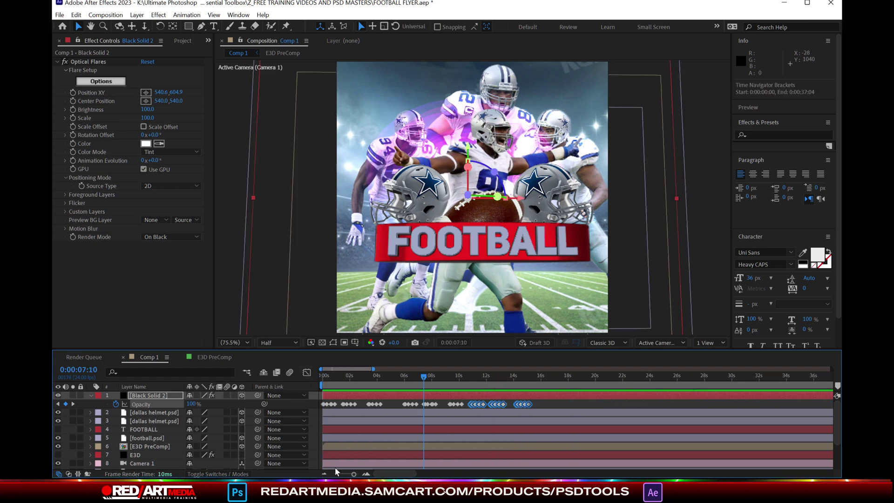
Step: Duplicate the flickering flare solid and move the copy's flare beside the outer player's outstretched hand
click(306, 407)
key(ctrl+d)
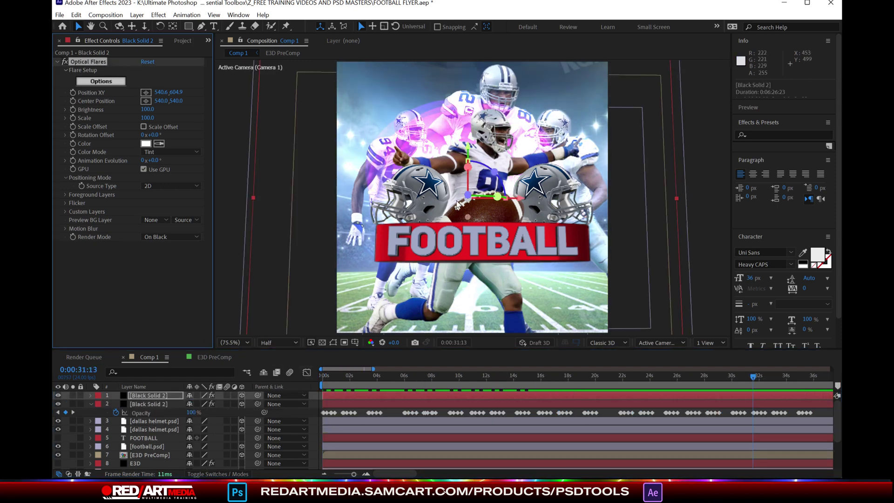
key(space)
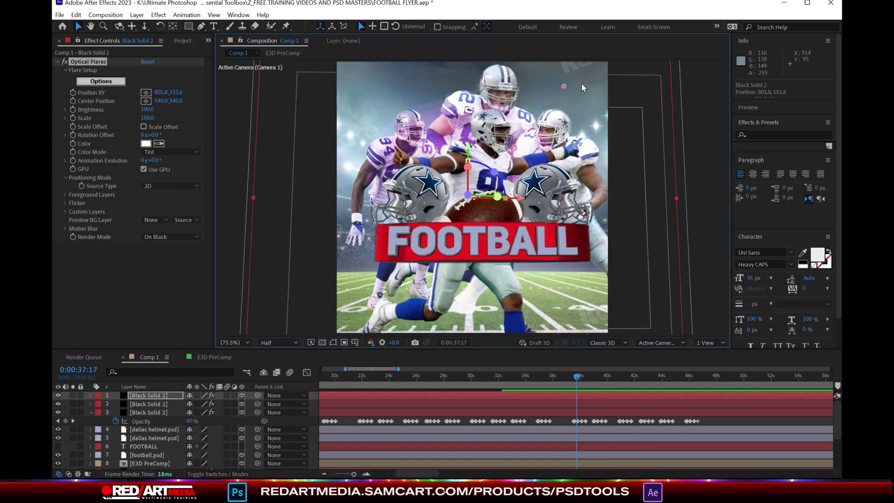
drag(584, 88, 584, 117)
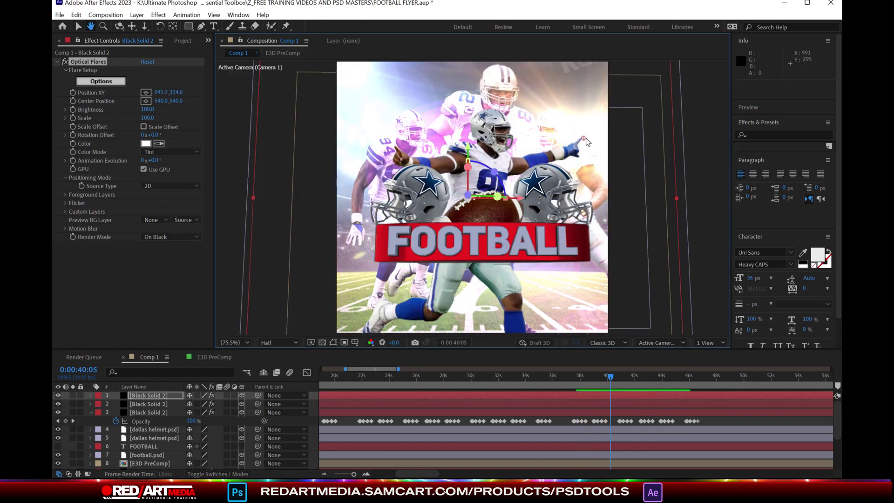
Step: Adjust the copied flare's Scale, offset its layer slightly in time and preview the flicker
drag(147, 118, 101, 118)
drag(345, 396, 349, 397)
key(space)
key(space)
Step: Readjust the copied flare's Scale at another point in time and preview from the start
click(482, 376)
click(65, 118)
drag(80, 131, 123, 131)
drag(483, 376, 488, 376)
drag(123, 131, 81, 132)
drag(336, 376, 321, 376)
key(space)
click(410, 376)
Step: Open the E3D PreComp and bring up the environment texture in the E3D layer's scene setup
scroll(154, 419, down, 3)
click(138, 414)
double_click(140, 405)
click(142, 357)
click(136, 414)
click(139, 406)
double_click(123, 403)
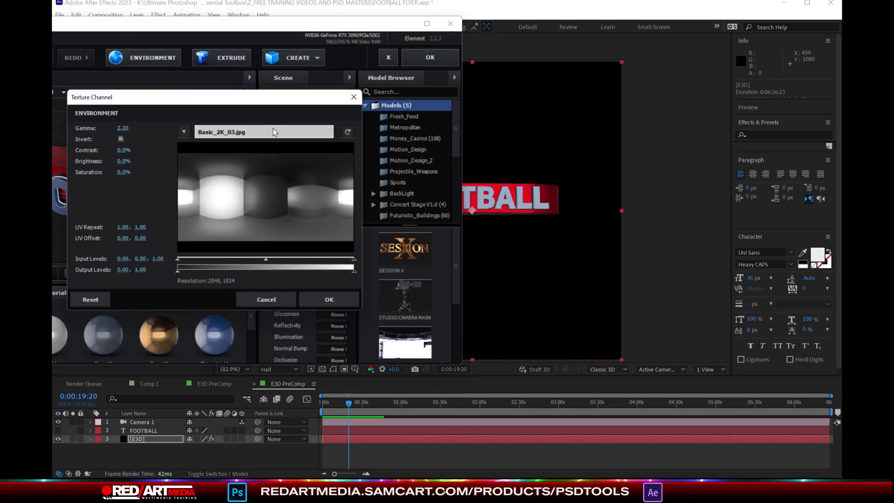
Step: Replace the Basic_2K_03.jpg environment texture, adjust its UV Repeat and apply the scene setup
click(273, 131)
drag(123, 227, 222, 231)
drag(140, 227, 203, 231)
click(329, 299)
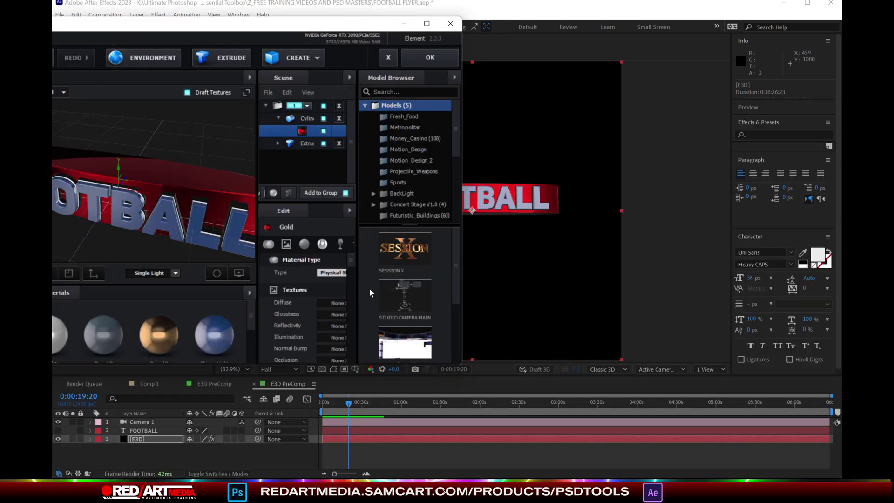
click(430, 58)
Step: Set the E3D title's World Scale to 1.50 and its Y Rotation World to 2.0°
click(65, 146)
drag(146, 188, 169, 188)
click(74, 196)
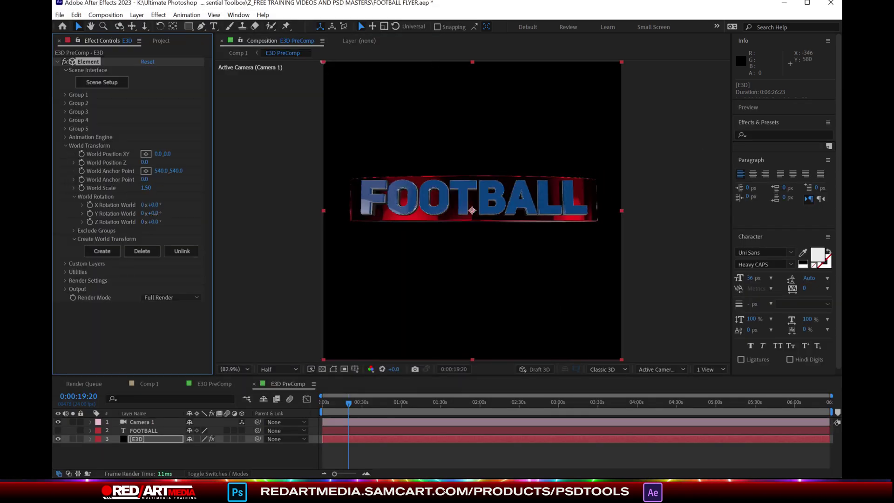
Step: Set the physical environment to Exposure 1.63 and Gamma 1.03, with its rotation at Y 48° and Z -6°
click(66, 280)
click(82, 319)
mouse_move(154, 335)
mouse_down()
mouse_move(176, 336)
mouse_move(151, 345)
mouse_up()
click(73, 353)
Step: Add Dramatic lighting to the E3D title and rotate the additional lighting 86° in Y
scroll(180, 312, down, 6)
click(171, 242)
click(185, 354)
click(280, 369)
click(287, 350)
click(83, 251)
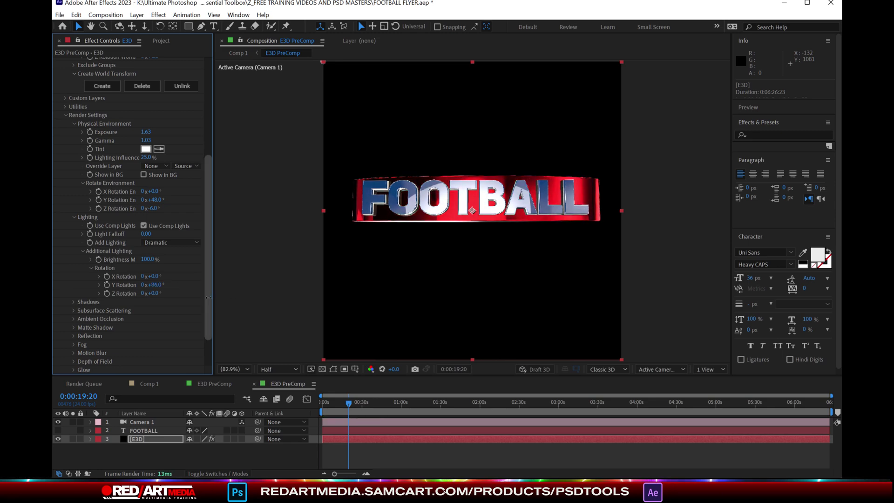
scroll(161, 259, down, 3)
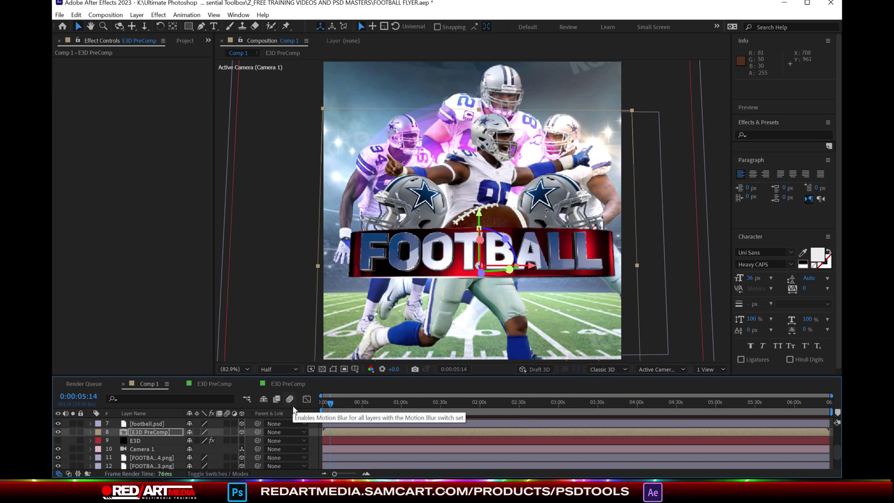
Step: Add a HOME TEAM text in the flyer's upper-left corner and make it a 3D layer brought forward in depth
click(158, 15)
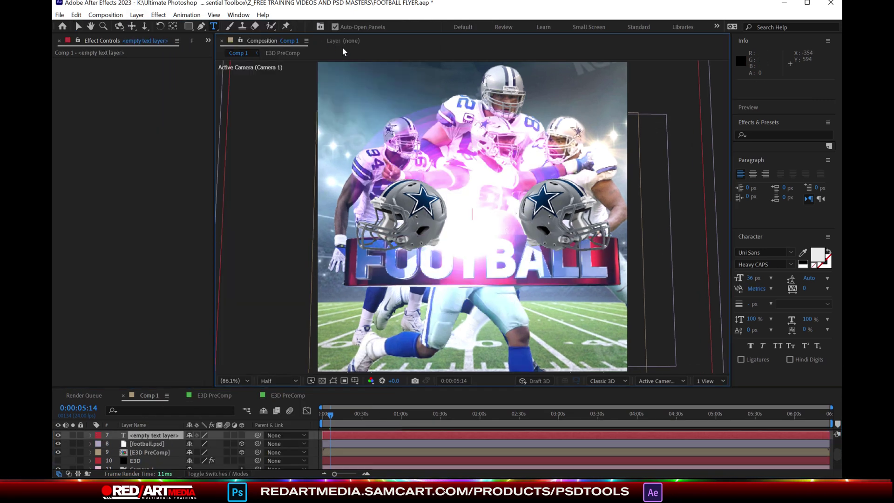
text(HOME TEAM)
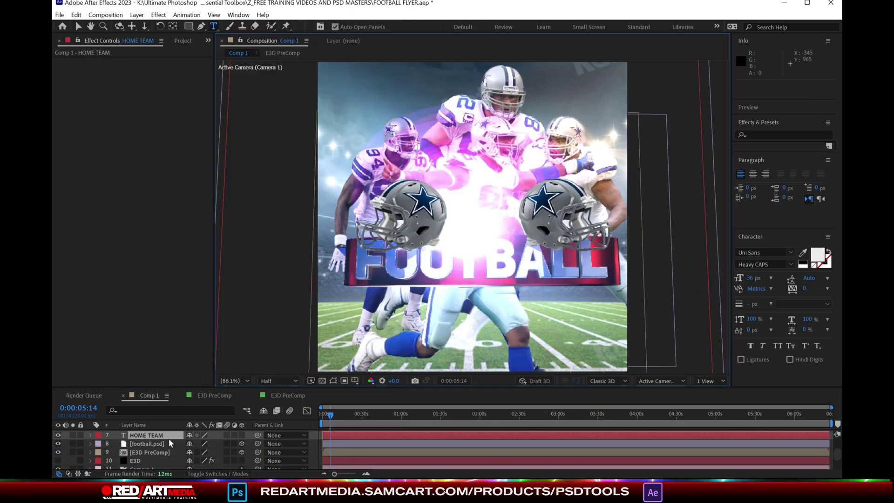
click(78, 26)
drag(496, 215, 364, 81)
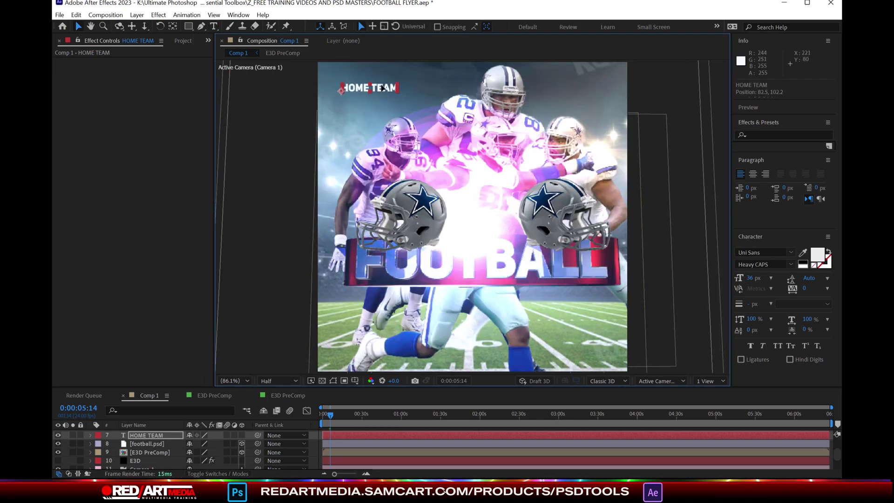
click(242, 435)
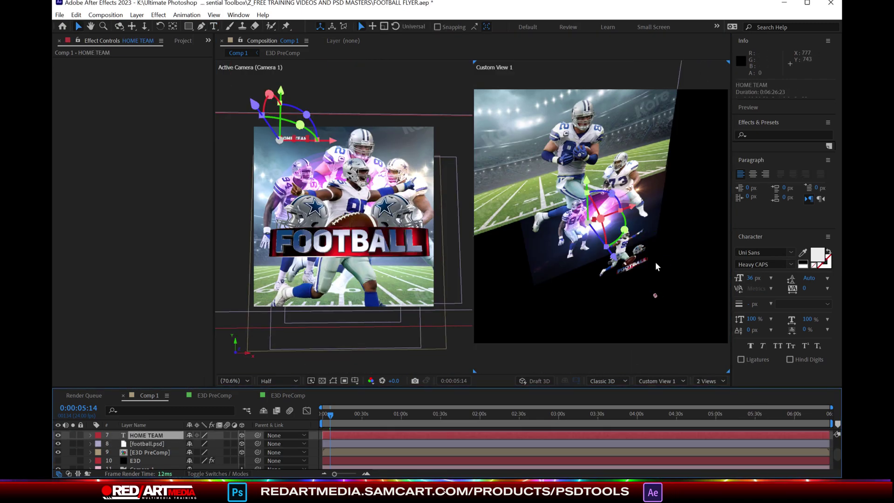
drag(610, 223, 620, 241)
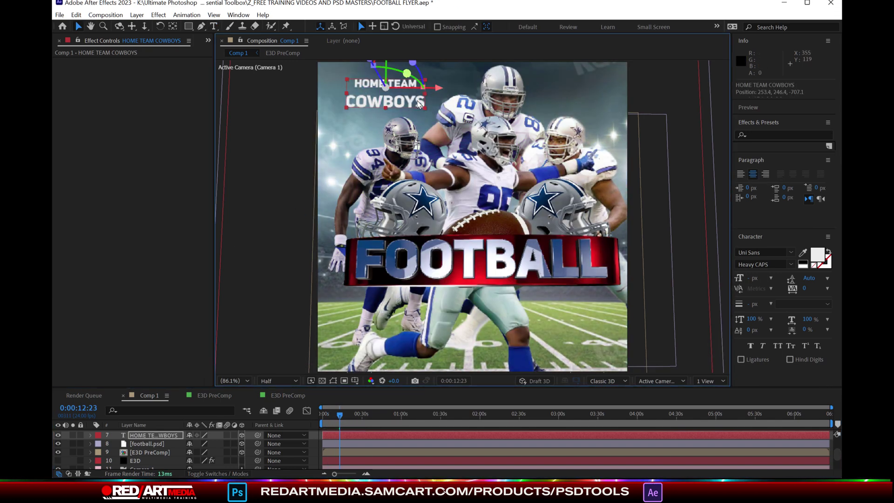
Step: Format the COWBOYS line under HOME TEAM at 68 px with a red fill and 56 px leading
drag(751, 280, 757, 280)
click(817, 255)
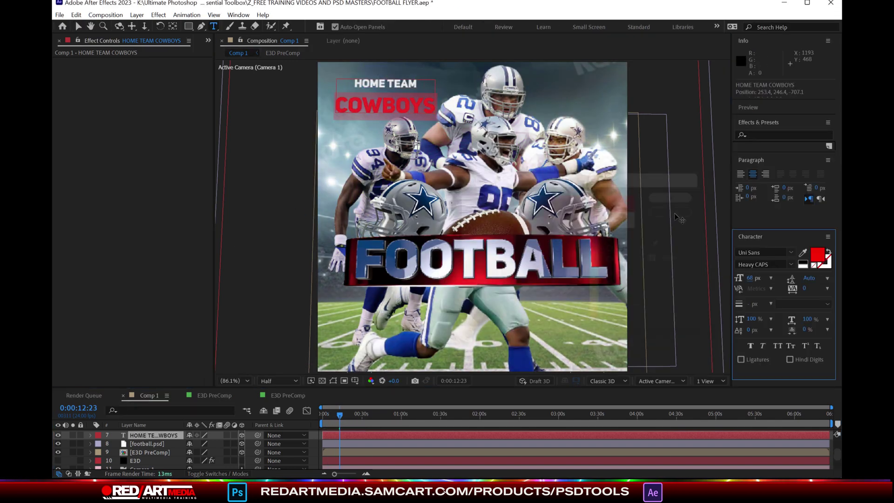
drag(542, 184, 552, 185)
click(676, 196)
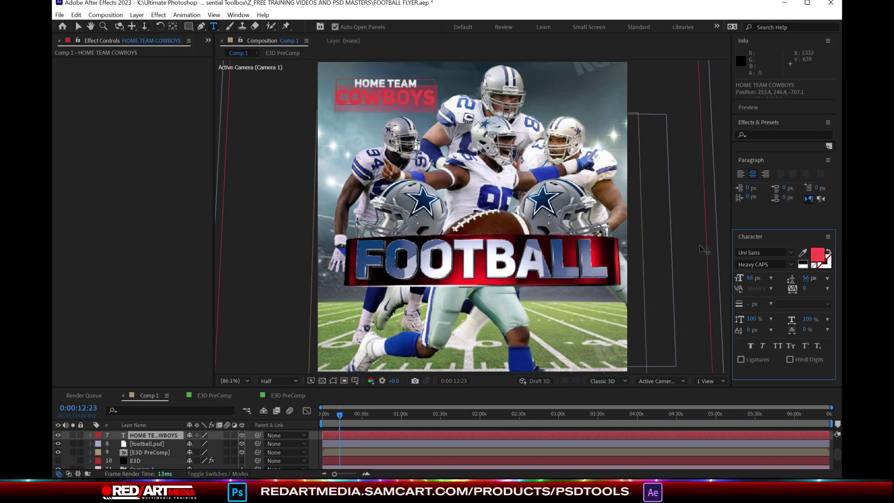
Step: Try the Generate Stroke effect on the HOME TEAM COWBOYS text layer
click(158, 14)
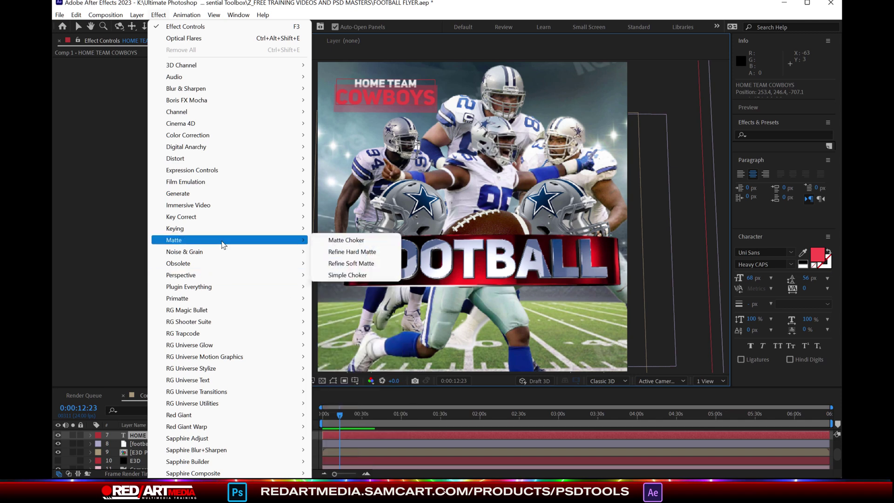
click(342, 461)
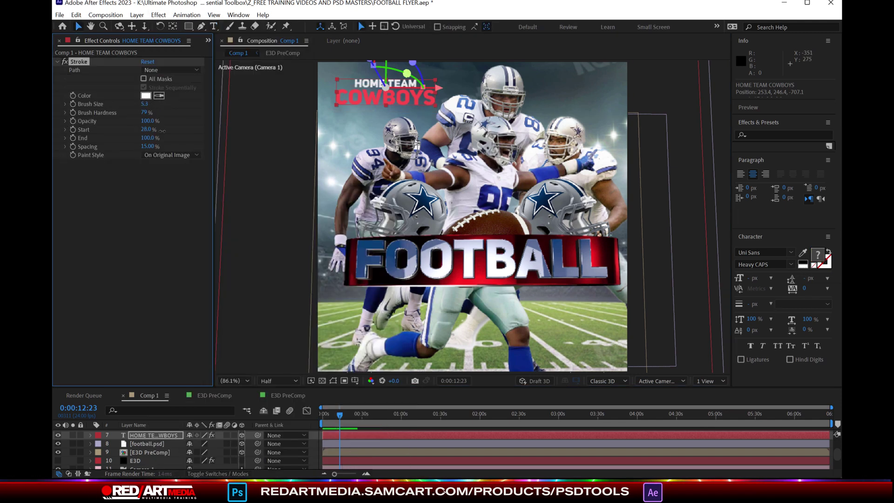
click(158, 15)
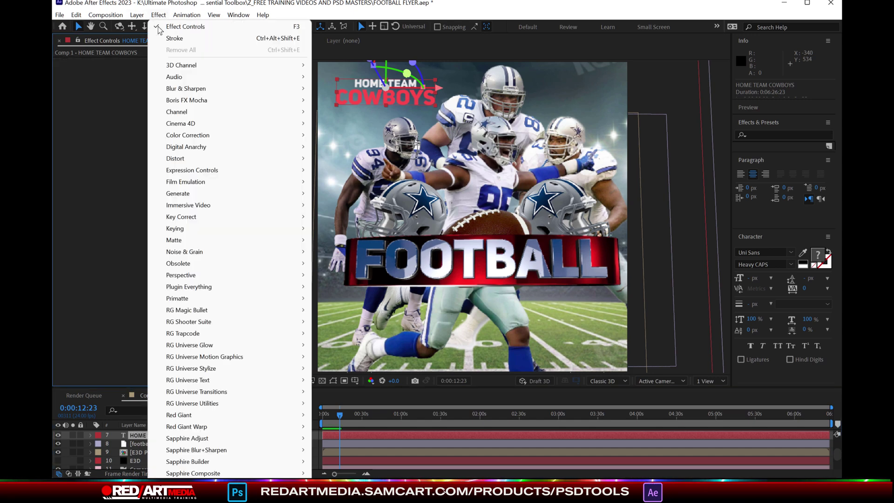
mouse_move(186, 193)
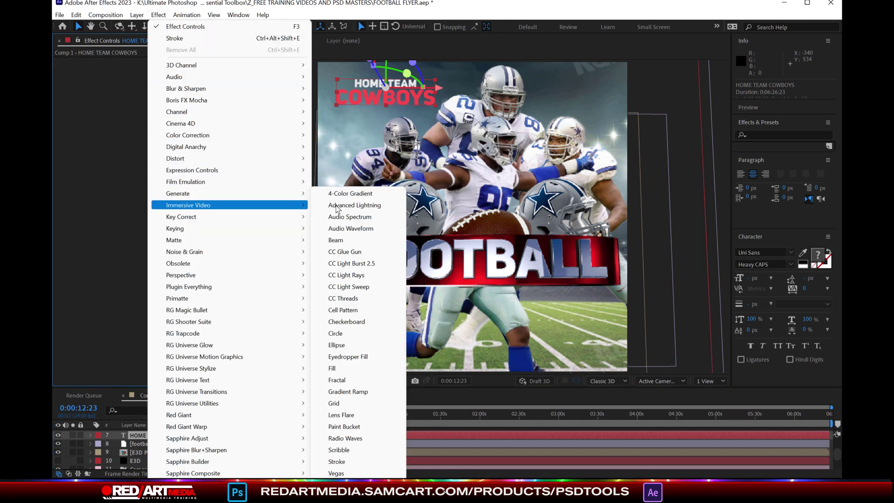
click(357, 461)
Step: Try assigning the HOME TEAM COWBOYS text to Path Layer 2 of the E3D layer and extruding it
click(135, 461)
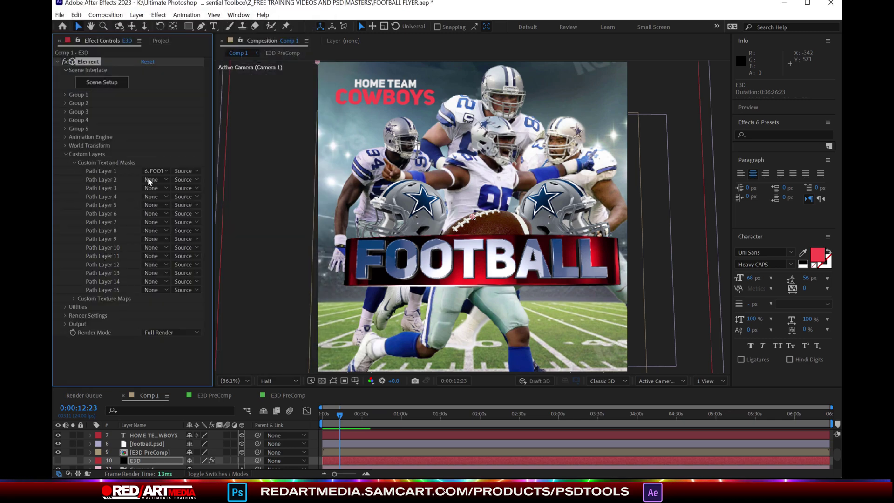
click(154, 180)
click(202, 275)
click(102, 82)
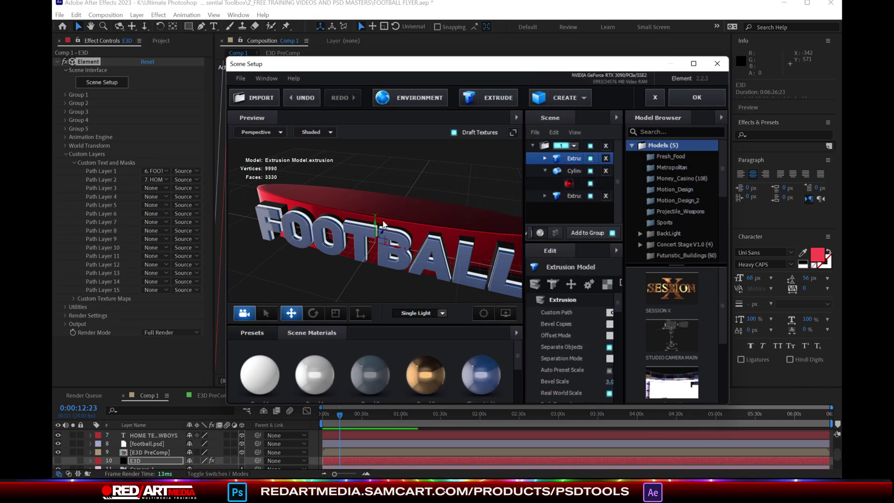
click(488, 97)
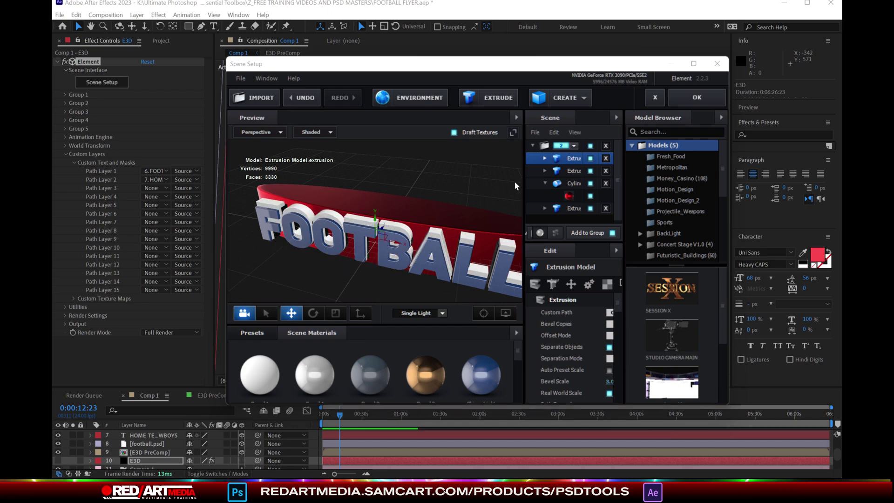
Step: Remove the added extrusion models from the scene and try a separate group for the new text
click(605, 158)
click(605, 159)
click(574, 146)
click(532, 146)
drag(623, 191, 607, 190)
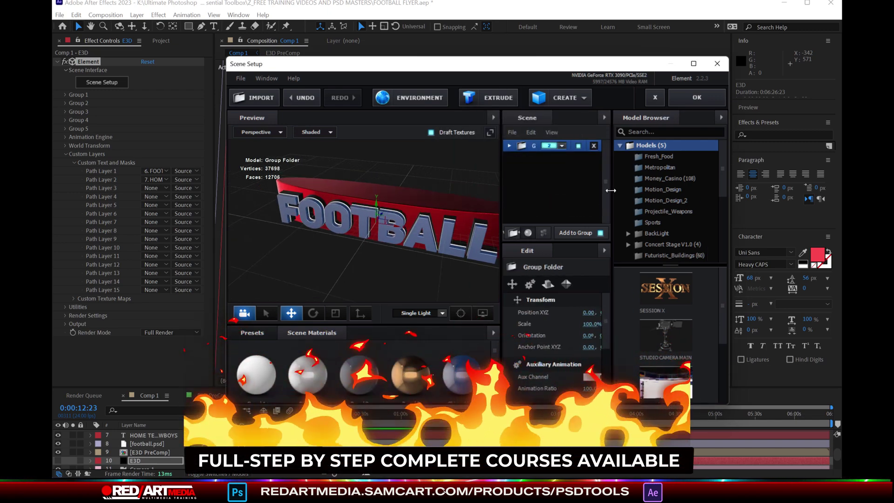
right_click(512, 155)
click(563, 161)
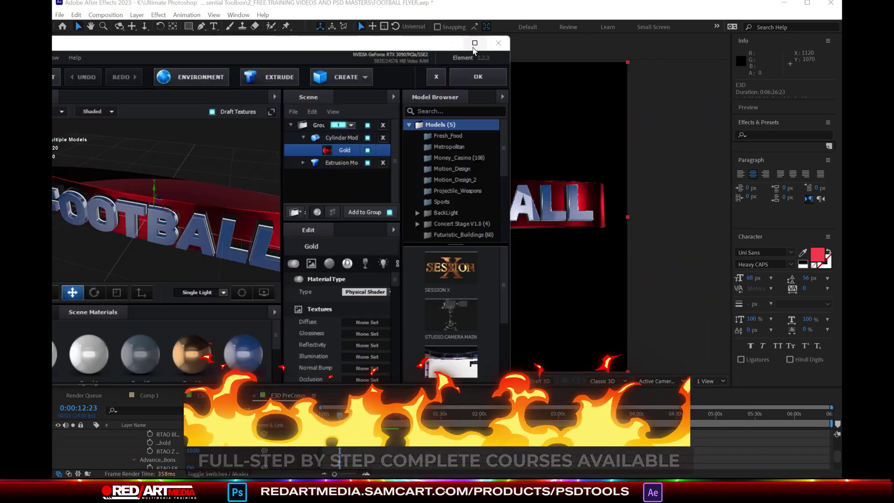
Step: Expand the FOOTBALL extrusion model in the E3D PreComp's scene setup and adjust its first bevel
click(474, 43)
click(526, 124)
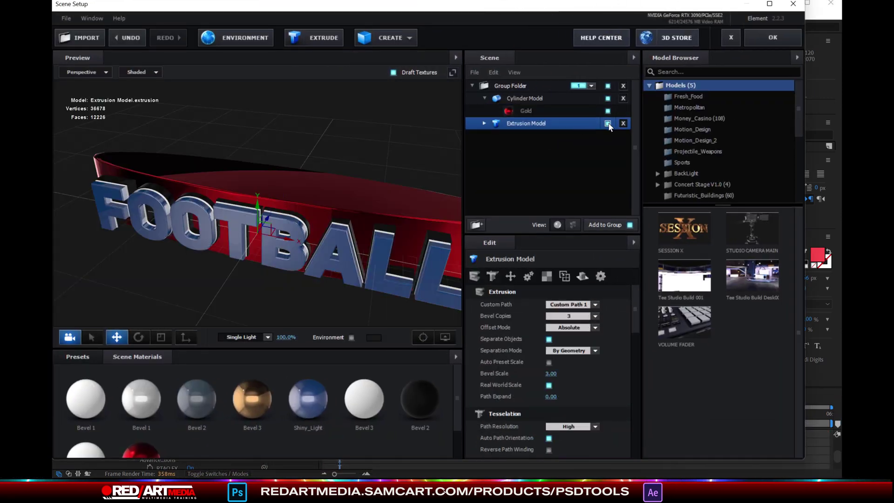
scroll(585, 356, down, 6)
scroll(598, 379, up, 10)
click(485, 124)
click(535, 136)
drag(552, 304, 563, 302)
drag(551, 373, 574, 369)
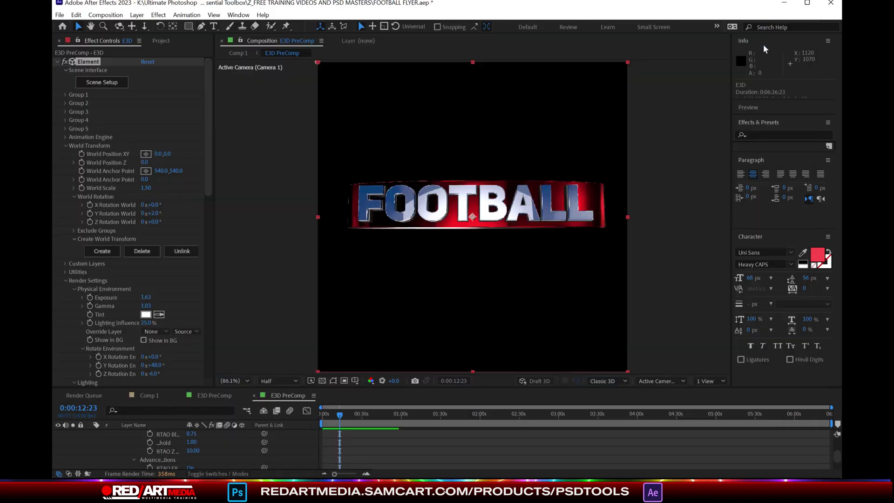
Step: Return to Comp 1, enlarge the layer list and create a new solid named e3d-2
click(148, 396)
drag(184, 387, 185, 276)
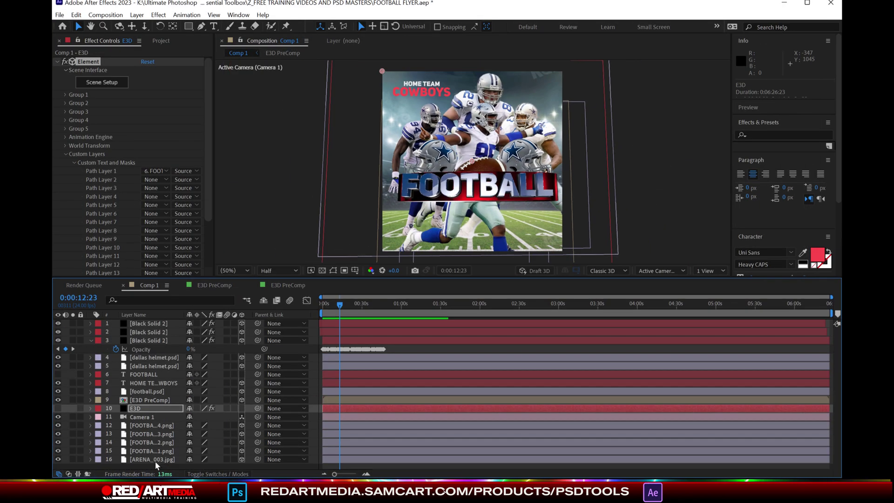
click(105, 15)
mouse_move(136, 15)
click(314, 38)
text(e3d)
click(262, 438)
Step: Apply Element to e3d-2 with the HOME TEAM COWBOYS text as Path Layer 1 and extrude it with a bevel preset
click(158, 15)
click(177, 36)
click(153, 152)
click(211, 249)
click(102, 64)
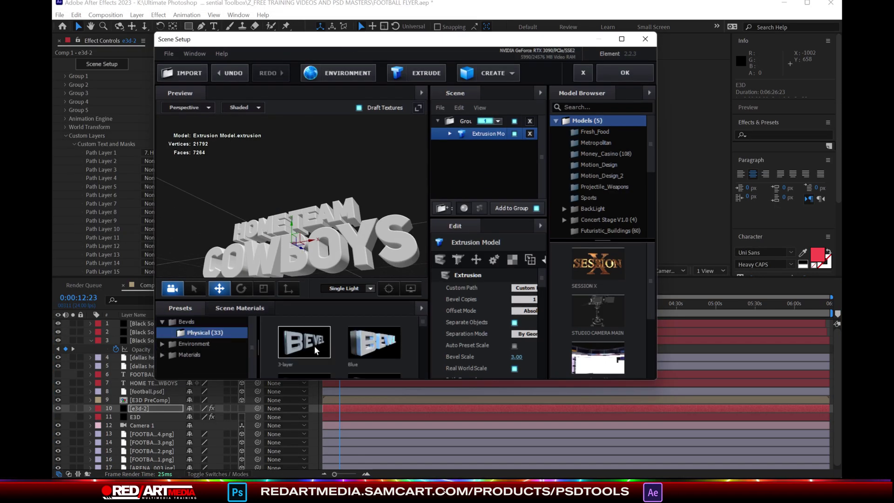
click(618, 74)
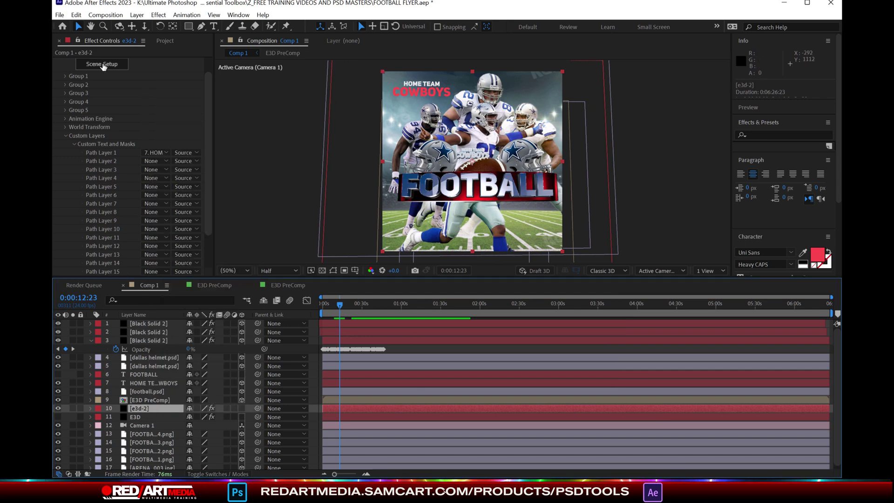
Step: Run the script that precomposes the e3d-2 layer and toggle the two E3D precomps' visibility to check them
click(60, 15)
mouse_move(84, 300)
click(260, 351)
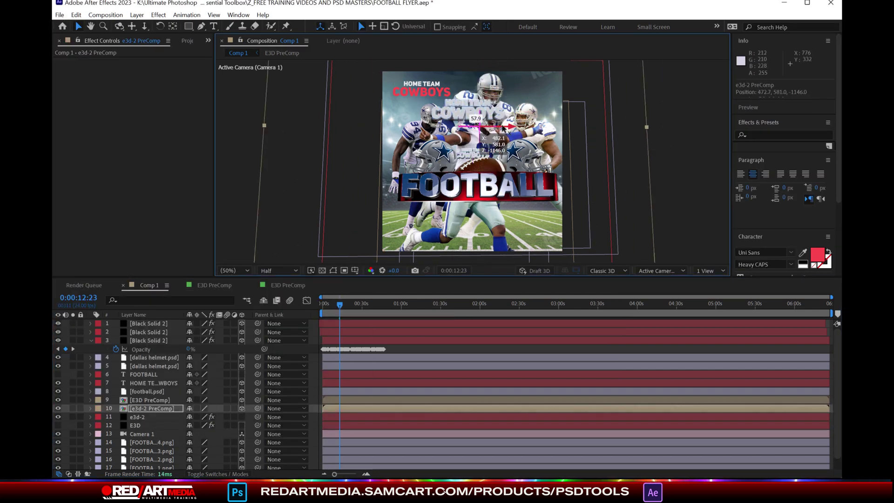
click(61, 400)
click(58, 400)
click(58, 408)
Step: Open the e3d-2 PreComp and move Camera 1 closer to the HOME TEAM COWBOYS text
double_click(150, 408)
click(149, 323)
scroll(477, 177, up, 10)
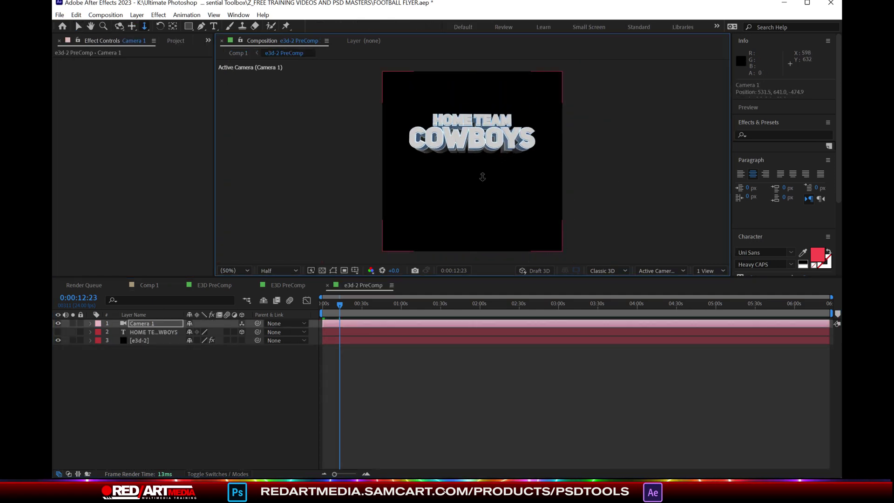
Step: Apply the copper_grunge material to the HOME TEAM COWBOYS extrusion in the e3d-2 scene setup
click(140, 340)
click(100, 87)
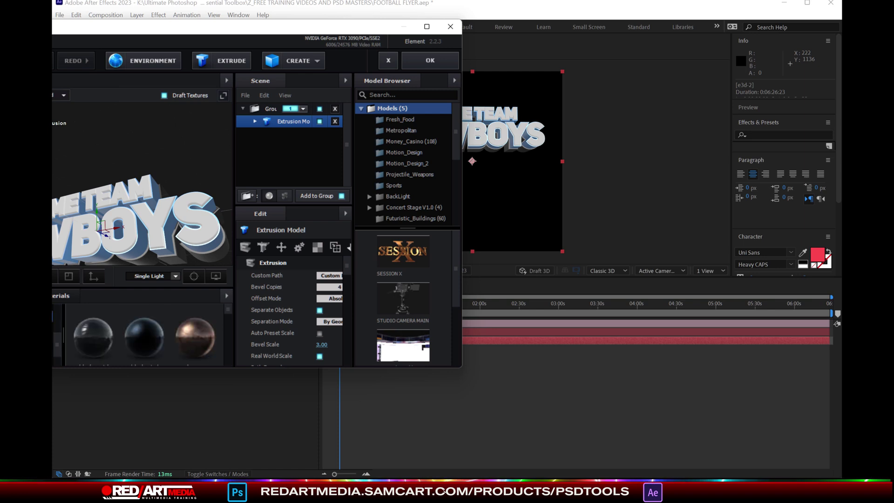
drag(194, 328, 198, 233)
drag(347, 263, 347, 267)
Step: Expand the text's extrusion model and change the colours of its copper_grunge material
click(255, 121)
click(300, 146)
click(301, 133)
click(323, 290)
click(399, 341)
drag(347, 298, 347, 305)
click(323, 294)
click(371, 292)
click(400, 365)
Step: Adjust the illumination of the text's Shiny_Light bevel material
click(301, 146)
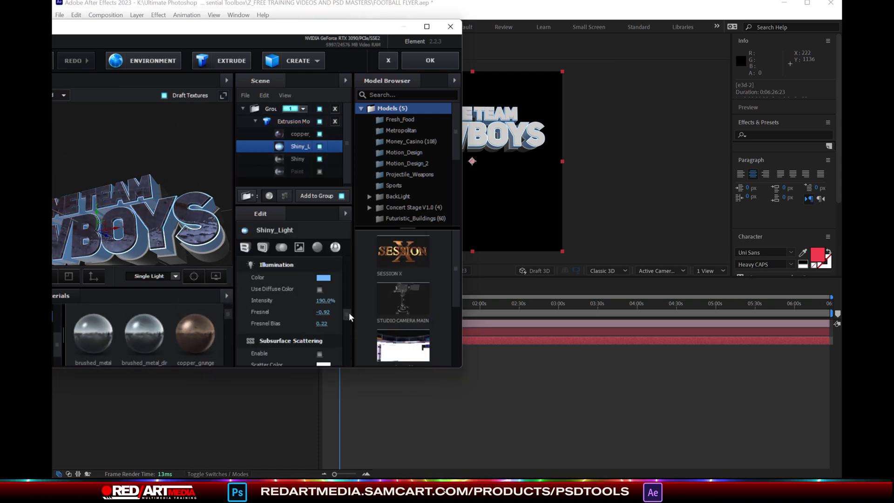
click(323, 319)
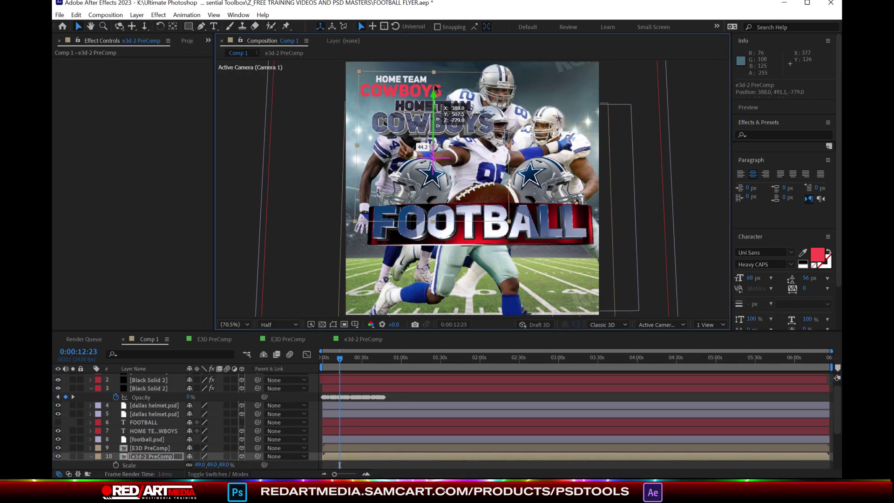
Step: Move the e3d-2 PreComp to the flyer's upper-left corner, scale it to 41%, and hide the flat HOME TEAM COWBOYS text
drag(434, 109, 407, 62)
click(58, 431)
click(150, 458)
scroll(150, 459, down, 1)
drag(203, 431, 200, 430)
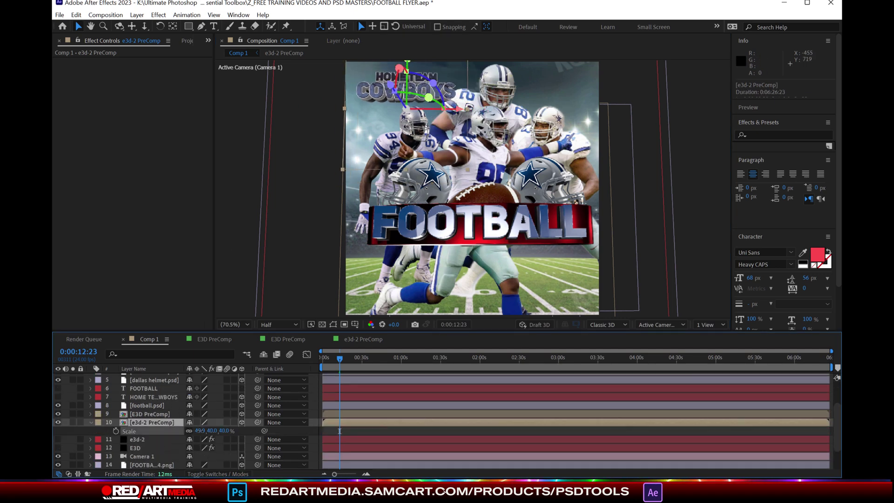
drag(458, 111, 608, 124)
key(ctrl+d)
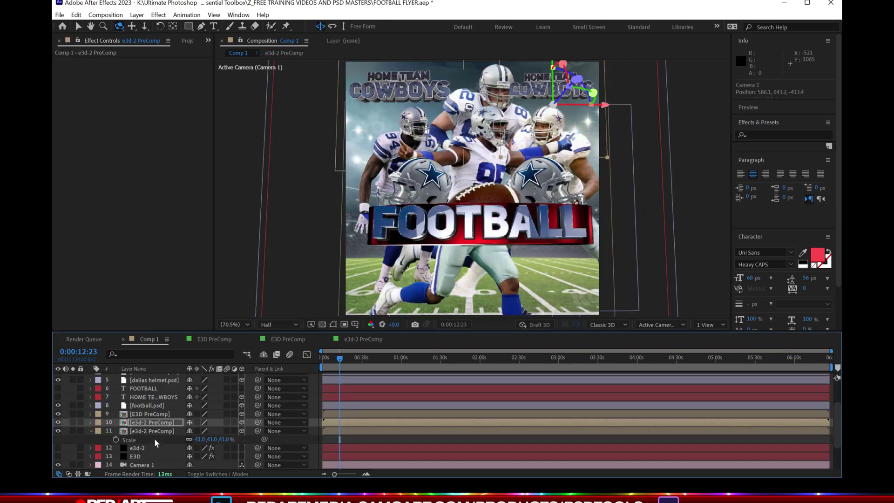
click(151, 414)
click(148, 421)
key(Delete)
click(147, 420)
key(v)
drag(425, 98, 418, 95)
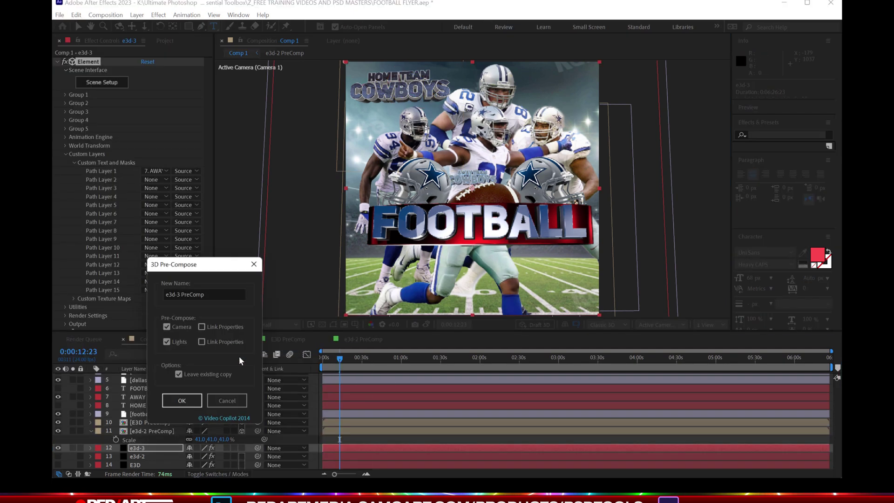
Step: 3D pre-compose the e3d-3 layer as e3d-3 PreComp and bring Camera 1 close to the AWAY TEAM COWBOYS text at a slight angle
key(Return)
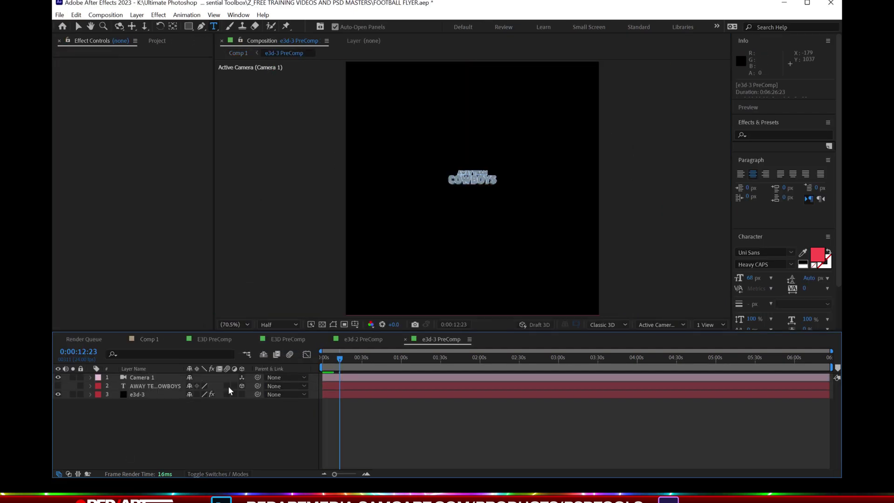
click(309, 387)
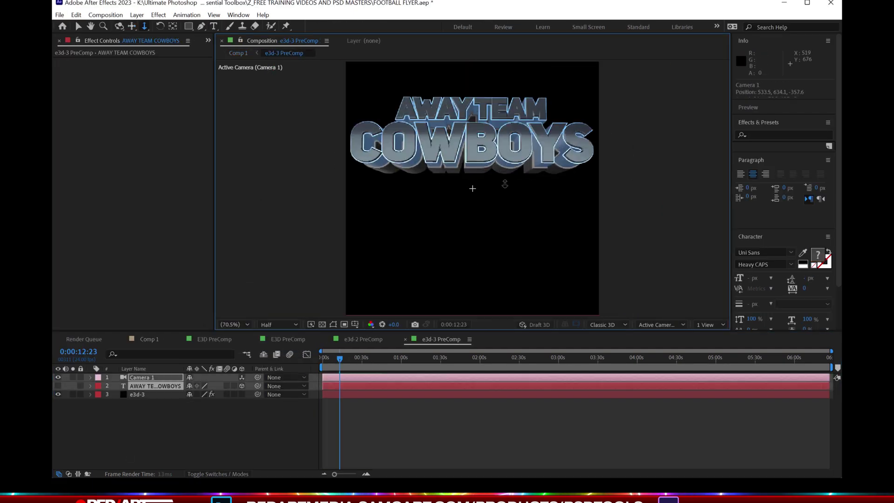
drag(505, 183, 513, 188)
key(ctrl+t)
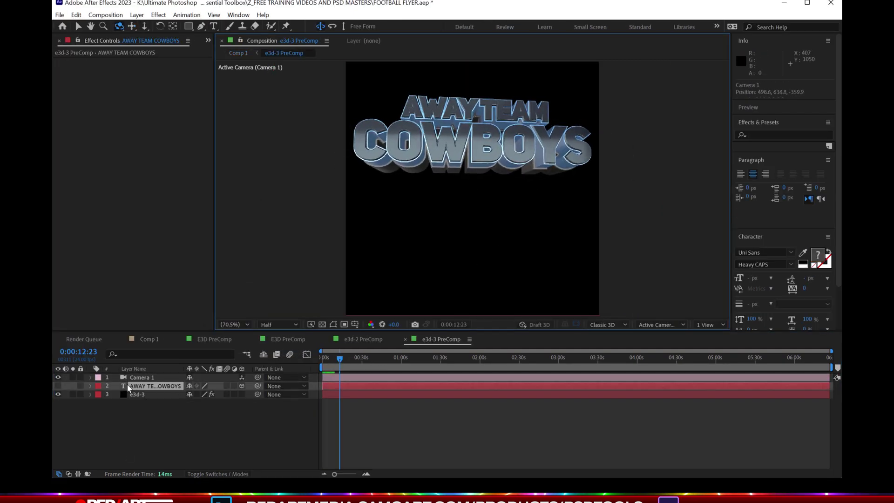
Step: Change the AWAY TEAM COWBOYS text layer in Comp 1 to read AWAY TEAM DETROIT and hide that layer
click(161, 340)
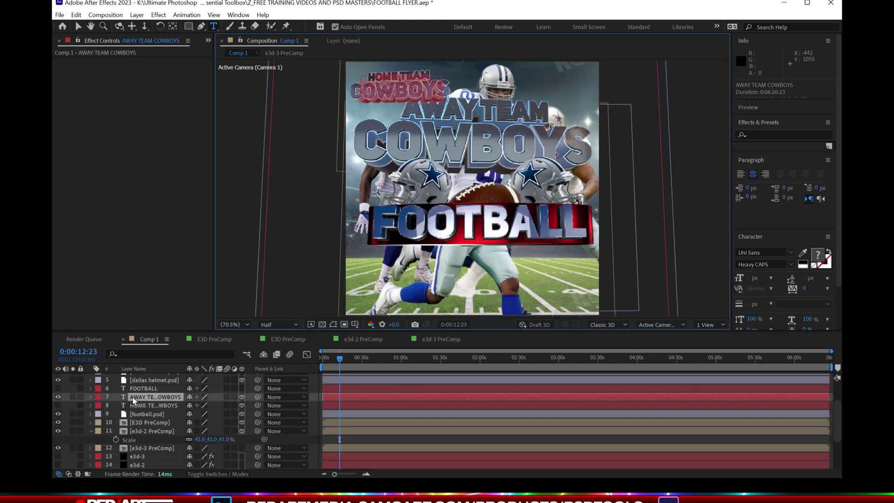
click(58, 397)
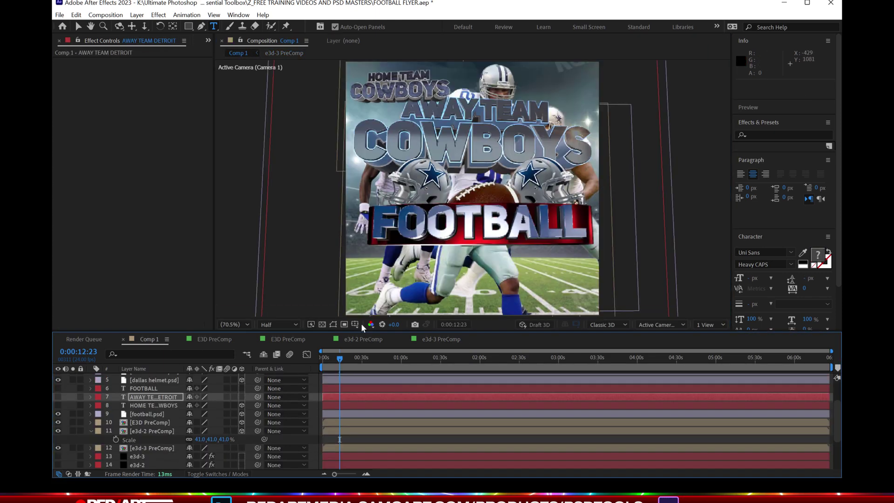
click(371, 339)
click(437, 338)
click(209, 339)
click(153, 340)
Step: Reselect the AWAY TEAM DETROIT text as Path Layer 1 of the e3d-3 layer in Comp 1, leaving that layer hidden
click(137, 456)
click(58, 456)
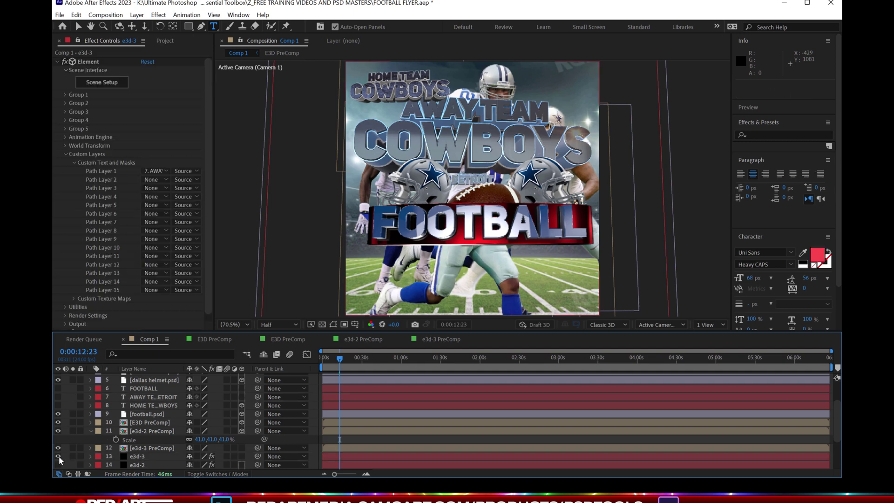
click(156, 171)
click(190, 267)
click(156, 171)
click(190, 268)
click(58, 457)
Step: Try to reassign Path Layer 1 of the e3d-3 layer inside the AWAY TEAM COWBOYS precomp and close the extra precomps
click(431, 340)
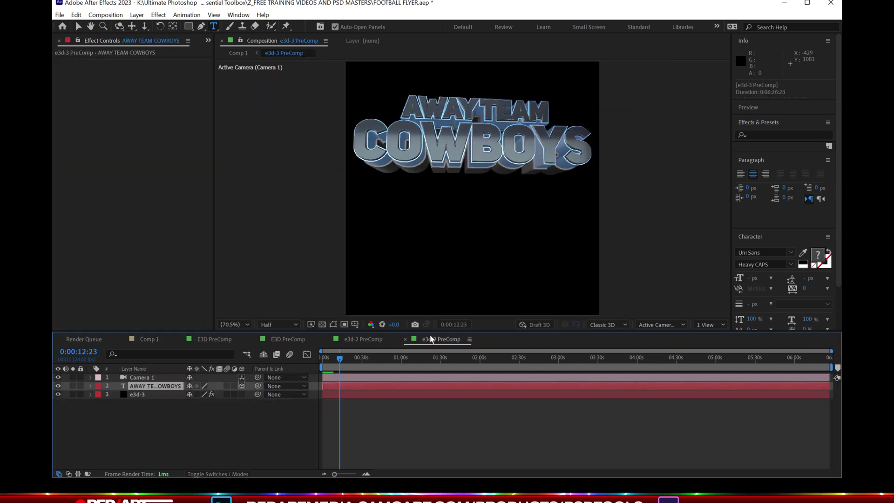
click(135, 393)
click(163, 170)
click(180, 201)
click(356, 340)
click(208, 341)
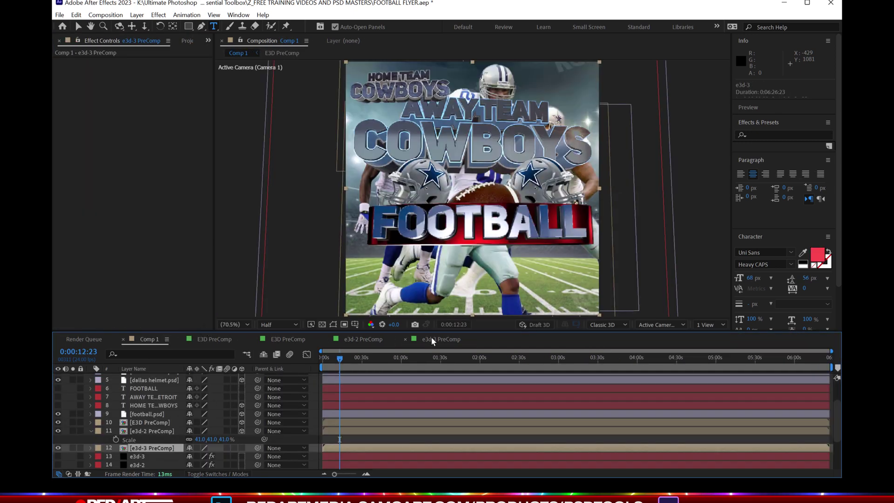
click(254, 339)
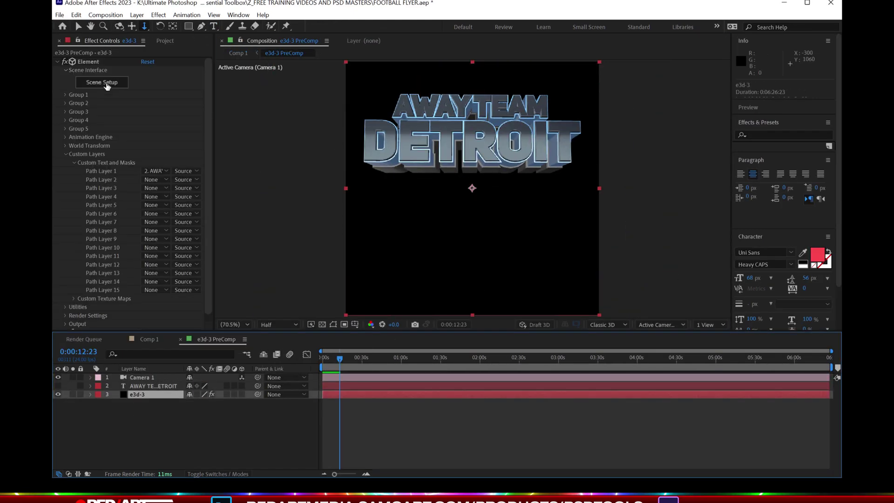
Step: Open the AWAY TEAM DETROIT extrusion in Scene Setup, accept the scene and return to Comp 1
click(102, 82)
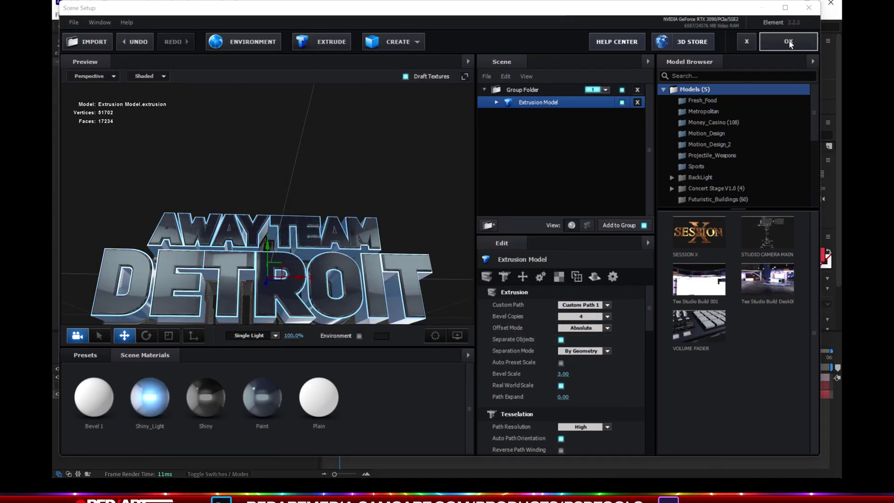
click(788, 42)
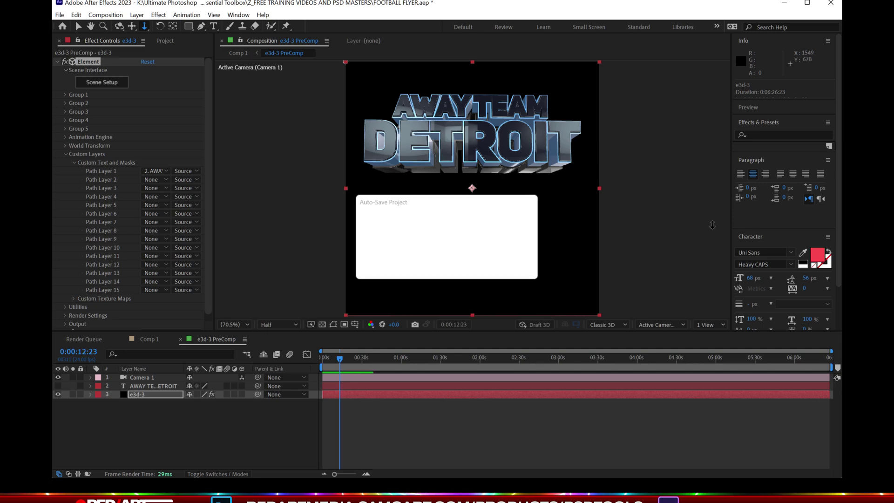
click(149, 339)
Step: Hide the old away-team precomp, make the DETROIT precomp 3D, scale it to 73% and place it at the flyer's upper right
click(59, 437)
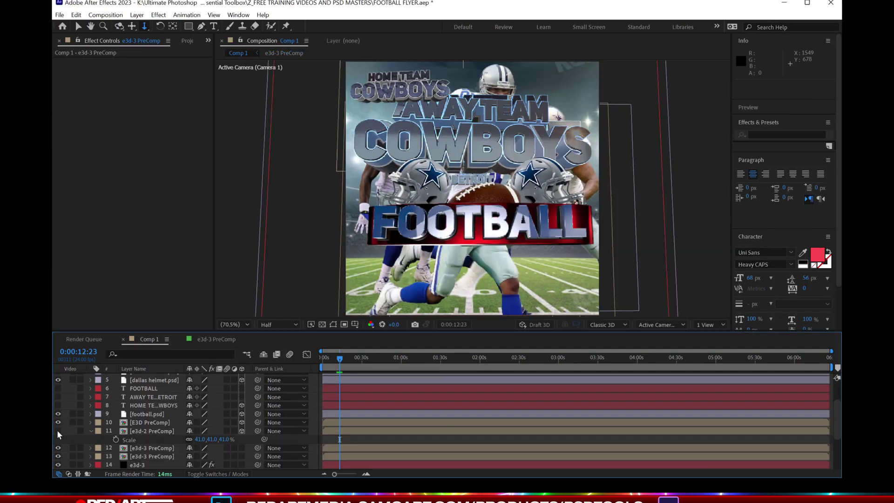
click(146, 456)
key(s)
click(242, 456)
key(v)
drag(527, 180, 558, 72)
drag(201, 468, 189, 468)
drag(541, 71, 542, 63)
drag(599, 114, 603, 115)
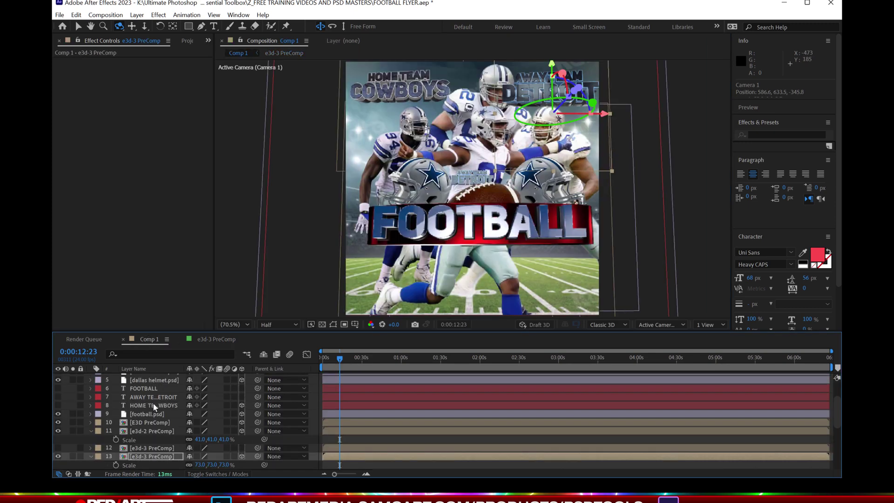
Step: Open the e3d-2 PreComp and orbit Camera 1 to change the angle of the HOME TEAM COWBOYS text
scroll(154, 406, down, 5)
click(152, 432)
click(152, 448)
click(152, 457)
key(v)
drag(520, 197, 504, 266)
double_click(137, 405)
key(c)
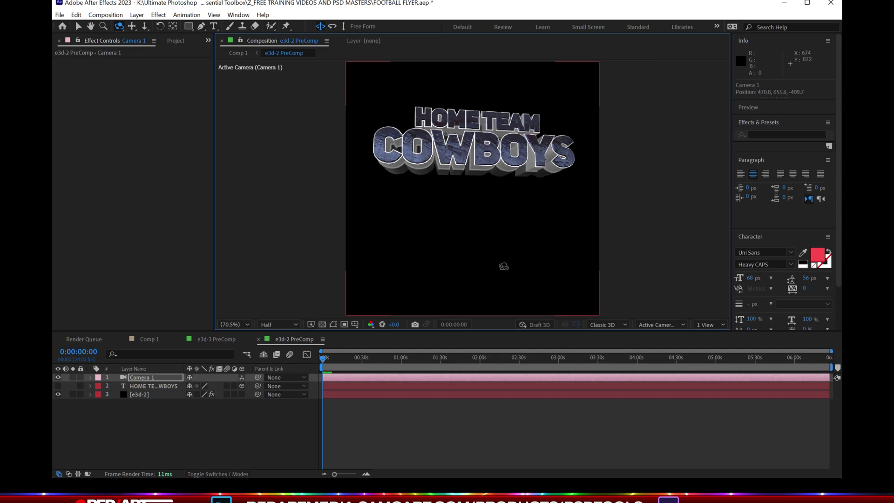
Step: Return to Comp 1, move the current time to 0:00:06:03 and collapse the text precomps' properties
click(149, 339)
drag(322, 359, 331, 359)
click(90, 413)
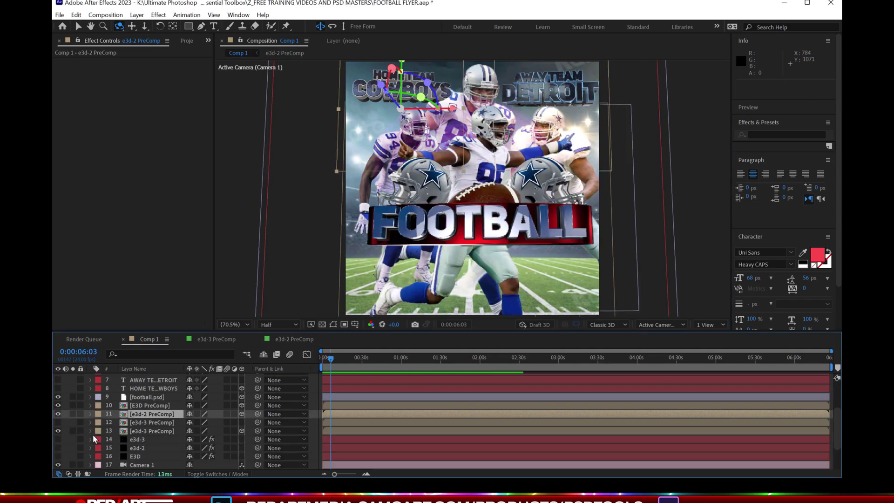
click(90, 431)
Step: Add a solid named e3d-3 directly above the ARENA_003.jpg layer and apply the Element effect to it
scroll(149, 419, down, 5)
drag(156, 331, 157, 303)
click(152, 464)
click(137, 15)
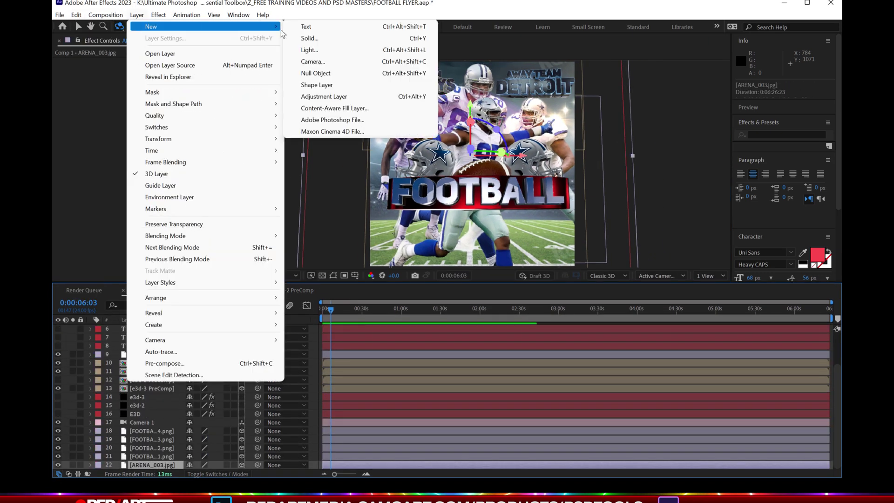
click(316, 33)
text(e3d-3)
key(Return)
key(ctrl+alt+shift+e)
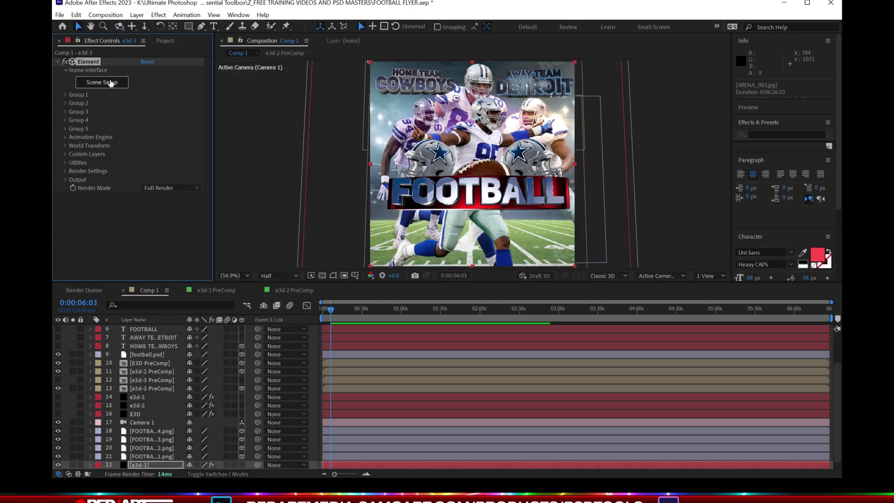
Step: Create a box model in the new layer's Scene Setup and give it the Black_Gloss physical material
click(111, 84)
click(392, 41)
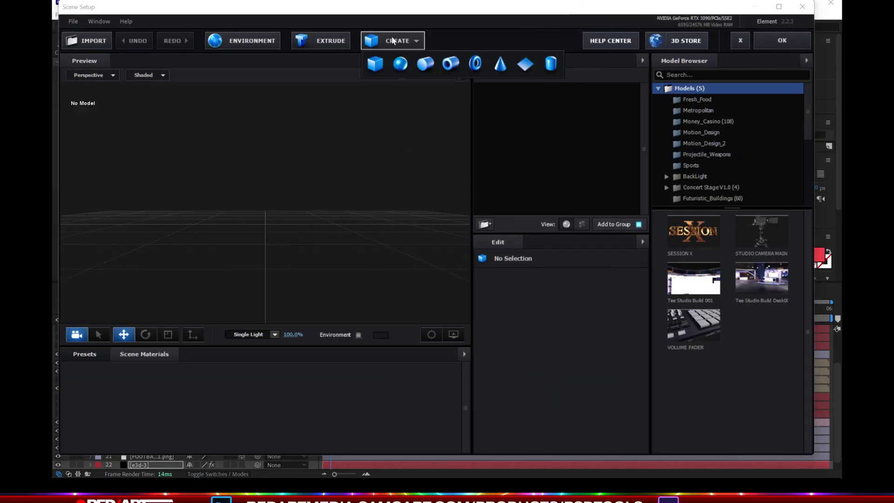
click(375, 64)
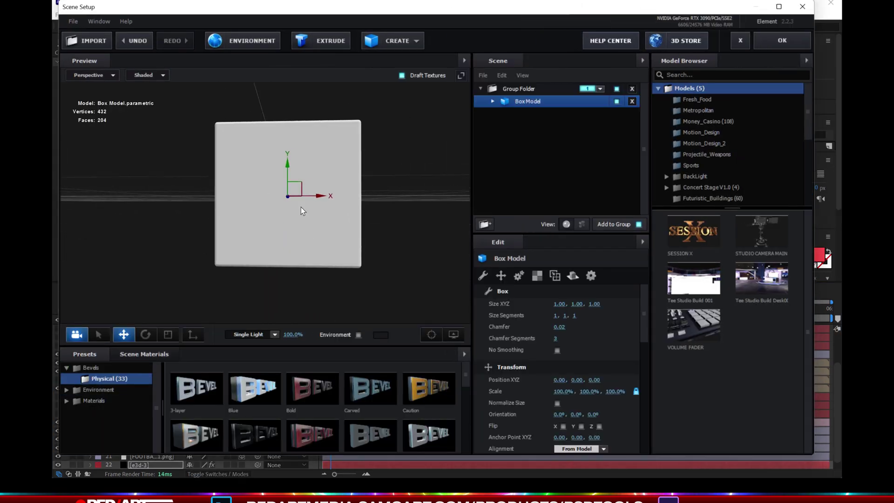
click(493, 101)
click(536, 113)
click(88, 401)
click(109, 411)
double_click(198, 396)
Step: Scale the box down into a thin, wide panel
drag(384, 237, 353, 246)
click(168, 334)
drag(298, 191, 289, 203)
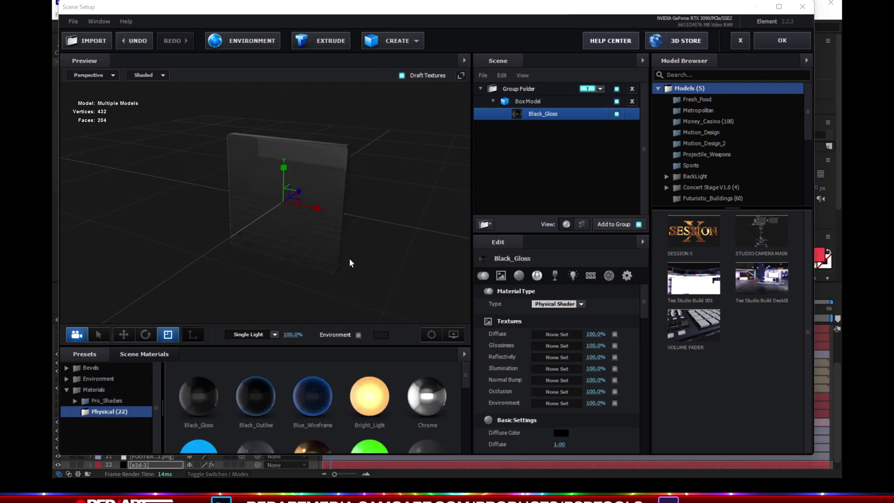
click(691, 165)
drag(393, 239, 430, 230)
drag(288, 162, 288, 187)
drag(379, 233, 396, 214)
Step: Set the UV repeat of the Black_Gloss material's Basic_2K_03.jpg environment texture to 22 by 22
click(556, 403)
drag(350, 264, 370, 264)
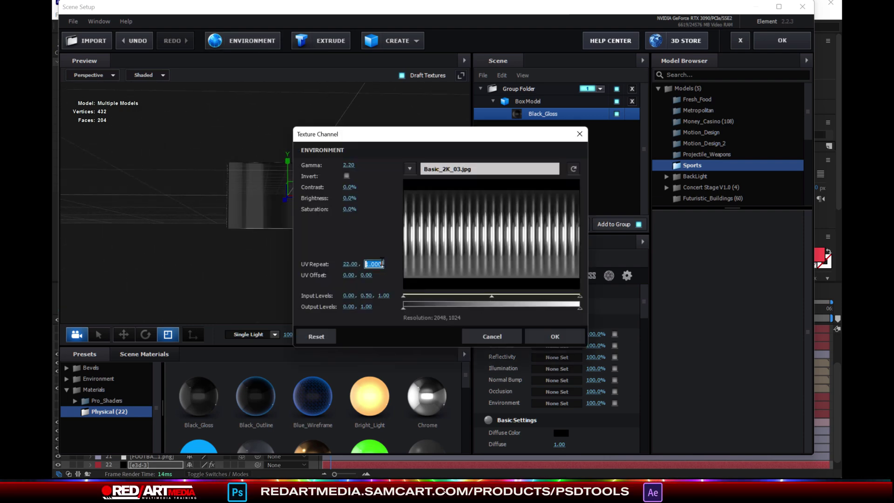
drag(371, 134, 436, 205)
click(436, 334)
text(22)
click(620, 407)
Step: Add the empty_room model from the Primitives collection to the scene
click(406, 43)
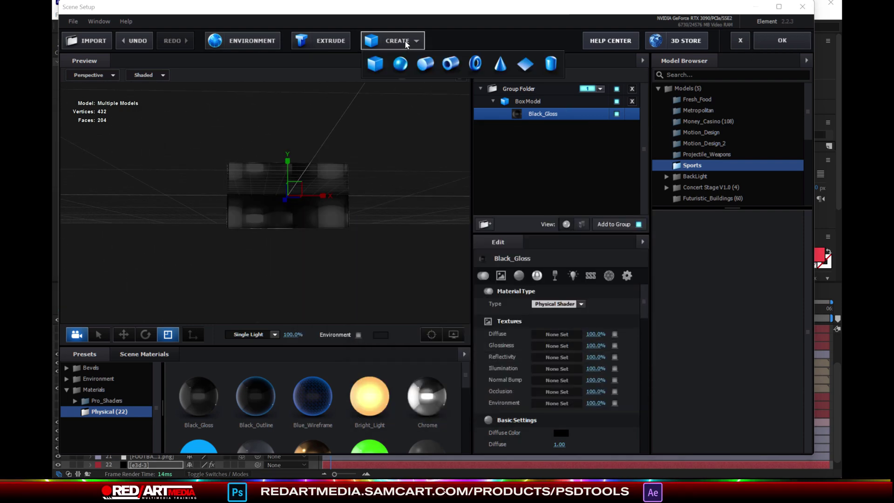
scroll(723, 170, down, 4)
click(720, 140)
scroll(719, 140, down, 1)
click(719, 129)
click(761, 419)
Step: Rotate the empty_room model to face the box and scale it into a frame around the black panel
drag(372, 204, 314, 212)
drag(259, 201, 311, 196)
drag(313, 200, 200, 174)
drag(391, 156, 314, 165)
drag(224, 225, 214, 231)
scroll(220, 219, down, 5)
drag(279, 223, 278, 245)
key(e)
drag(266, 203, 227, 201)
key(r)
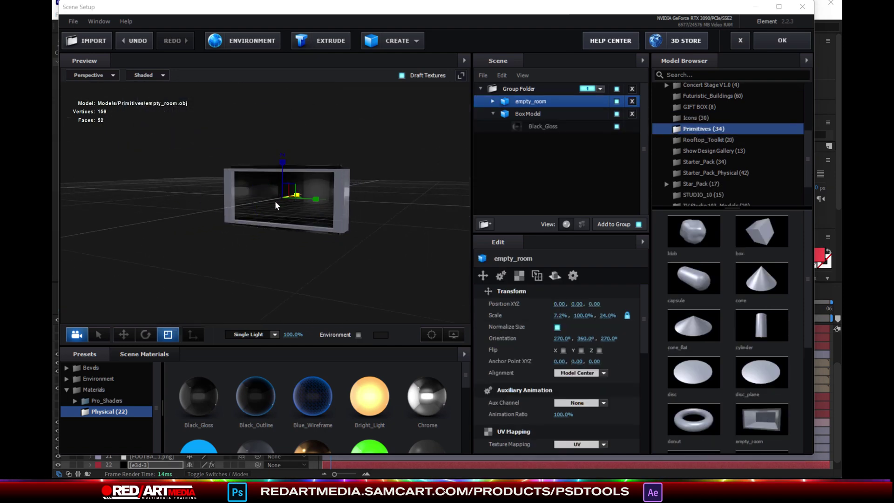
Step: Undo the last frame adjustments and rescale the empty_room model to about 5.3%, 93.3%, 31.7% to fit the panel
key(ctrl+z)
key(ctrl+z)
key(ctrl+z)
key(ctrl+z)
drag(291, 217, 294, 220)
drag(261, 260, 209, 233)
key(w)
Step: Apply the copper-coloured physical material to the empty_room frame and accept the scene
drag(312, 445, 179, 256)
drag(312, 446, 255, 274)
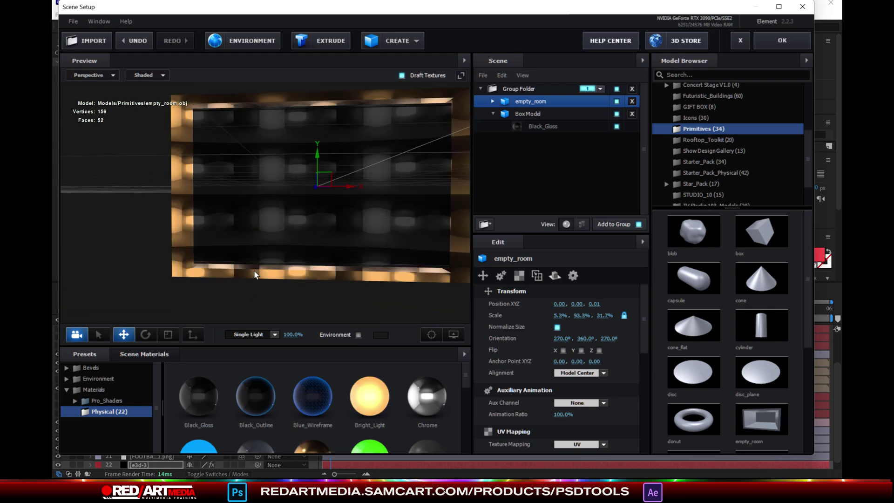
click(776, 45)
Step: 3D pre-compose the panel's e3d-3 layer in Comp 1 and hide the original solid
click(278, 383)
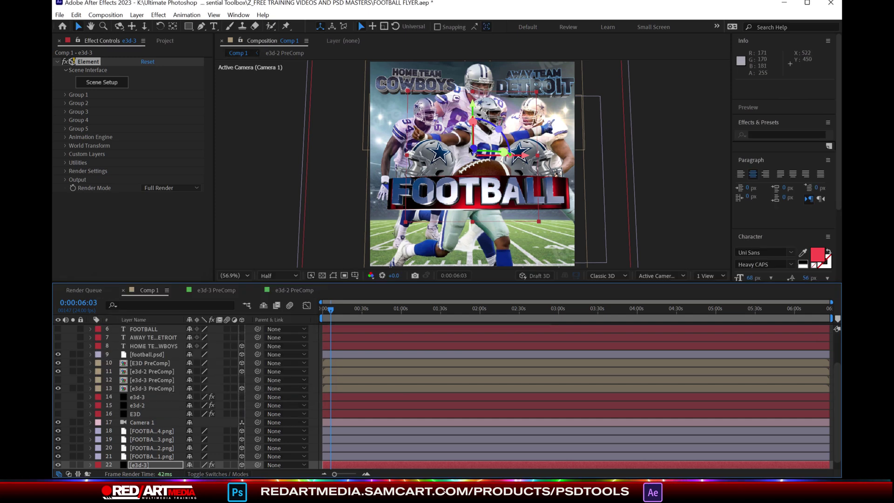
click(60, 15)
mouse_move(84, 301)
click(257, 351)
scroll(162, 418, down, 1)
click(59, 457)
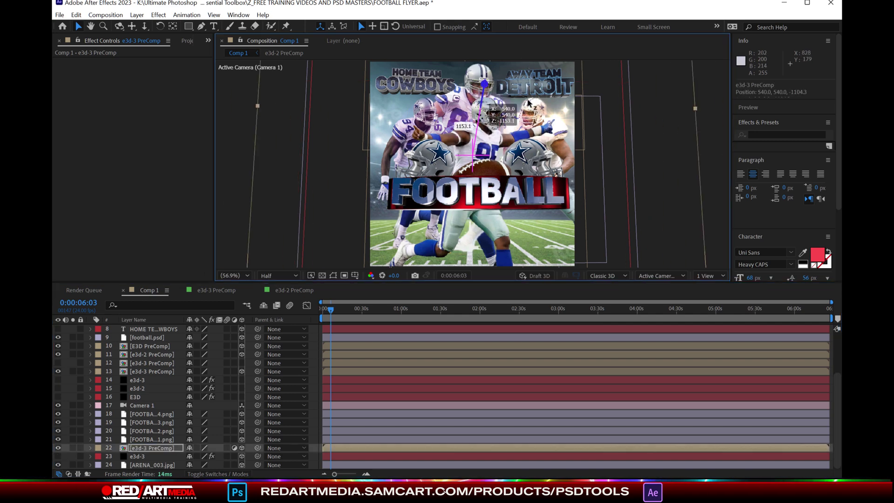
Step: Open the framed panel's e3d-3 PreComp, reframe the panel with Camera 1, and return to Comp 1
click(294, 290)
click(149, 290)
double_click(151, 429)
scroll(491, 212, up, 2)
drag(447, 282, 438, 369)
click(138, 424)
click(146, 416)
key(c)
drag(473, 265, 494, 290)
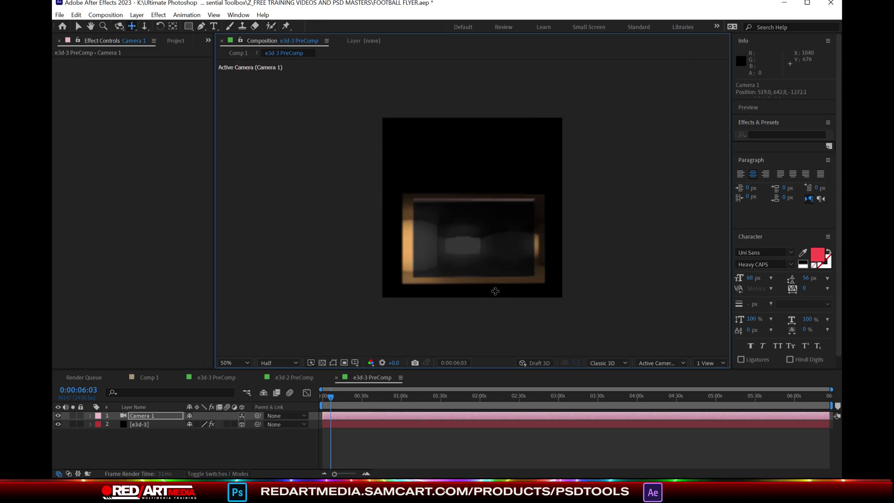
click(154, 377)
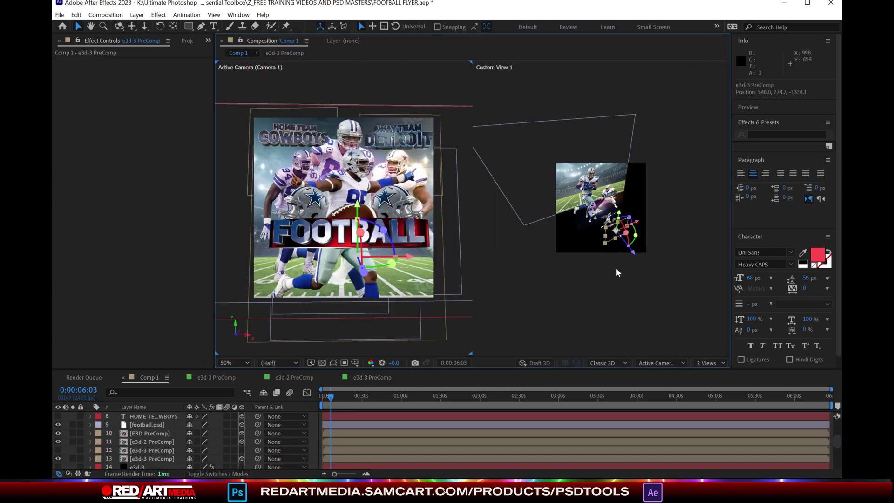
Step: Toggle the visibility of the AWAY TEAM DETROIT precomp to check which layer it is
drag(438, 369, 435, 312)
click(139, 427)
click(150, 401)
click(58, 401)
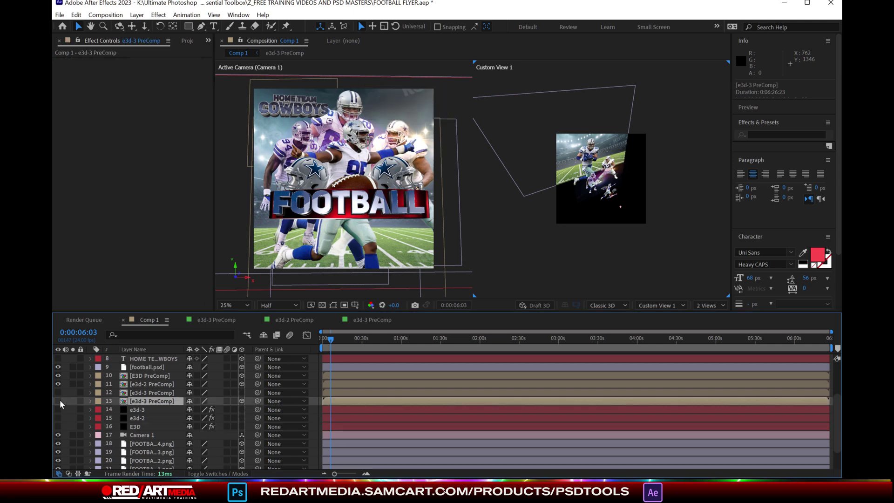
Step: Check Camera 1's effect on the scene and move its layer to the top of the stack
click(134, 435)
click(58, 435)
click(58, 435)
drag(142, 435, 160, 356)
scroll(175, 404, down, 5)
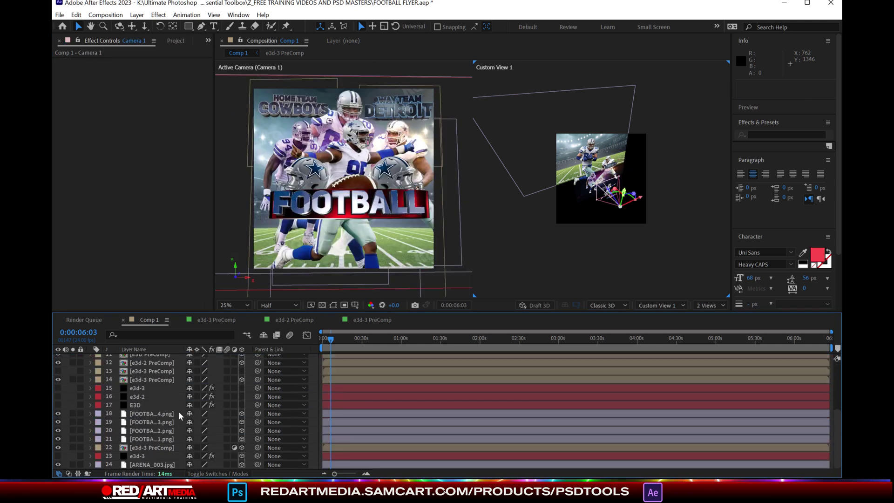
Step: Move the current time to 0:00:02:07, add a black solid above Camera 1 and make it a 3D layer
drag(330, 339, 314, 343)
key(space)
drag(145, 313, 144, 210)
click(119, 16)
mouse_move(136, 15)
click(312, 38)
click(255, 437)
click(242, 255)
Step: Reduce the new black solid to a short, wide strip and move it down below the FOOTBALL title
drag(346, 112, 361, 100)
scroll(359, 99, down, 2)
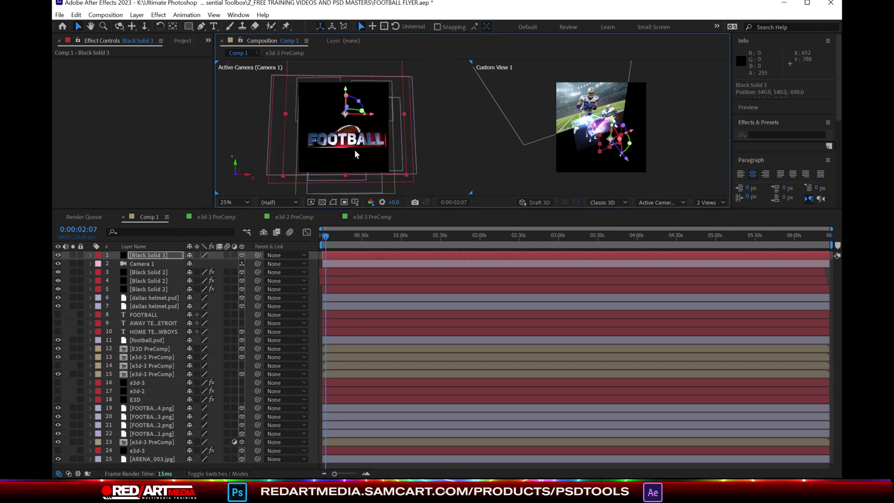
drag(350, 155, 347, 131)
drag(359, 209, 359, 377)
drag(345, 173, 345, 216)
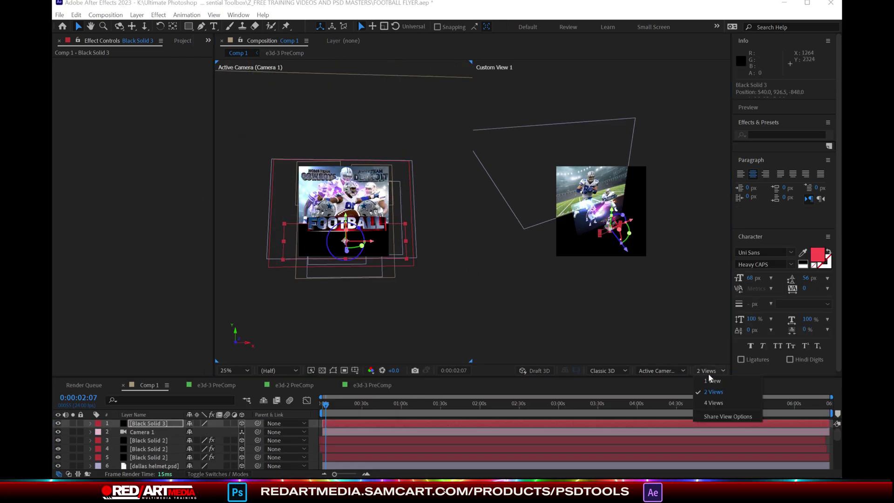
Step: Switch to a single view, then enlarge the black solid below the FOOTBALL title and position it at about 554, 957, -813
click(707, 372)
click(707, 381)
scroll(497, 288, up, 3)
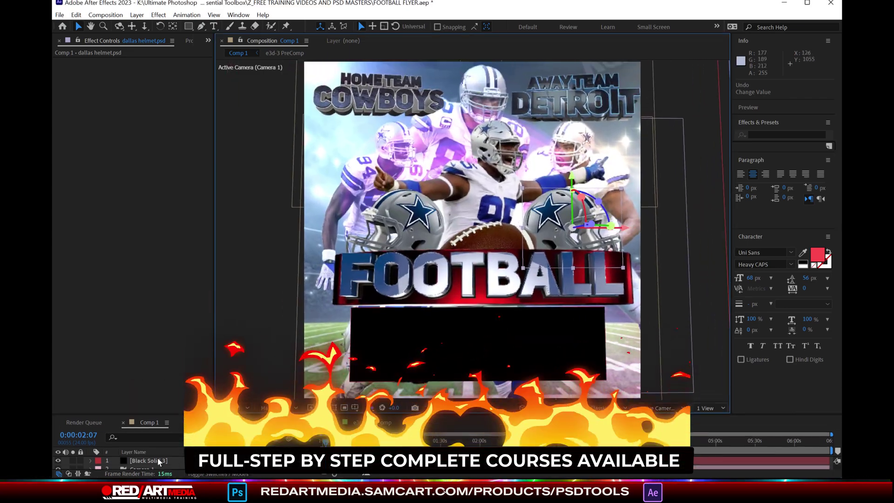
click(158, 461)
key(s)
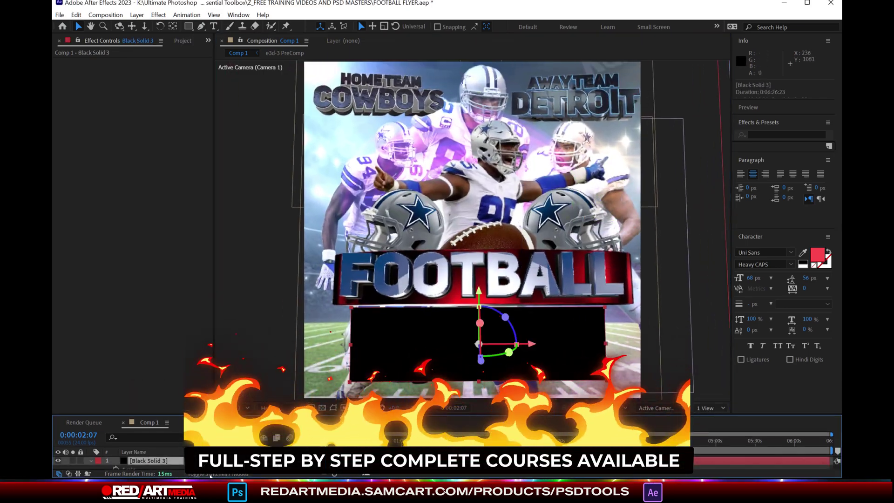
drag(212, 468, 222, 467)
drag(530, 343, 536, 343)
drag(492, 365, 491, 362)
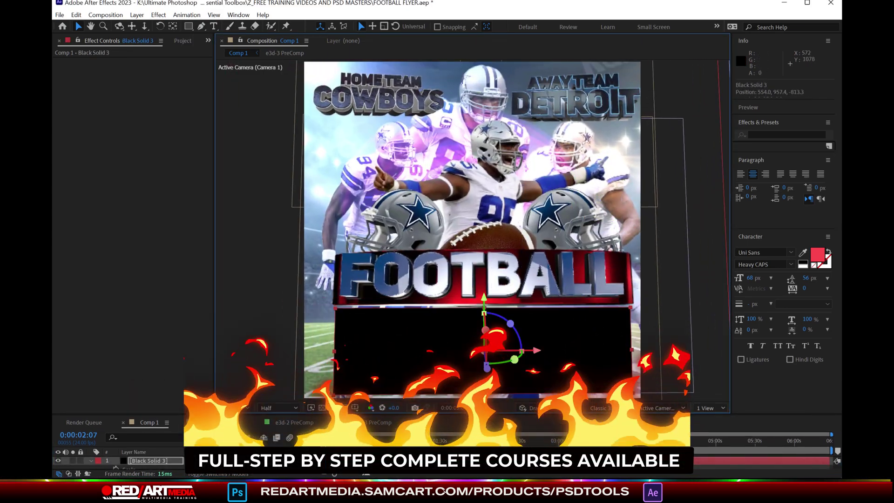
Step: Pre-compose the black solid below the FOOTBALL title and open the resulting composition
right_click(164, 461)
click(202, 392)
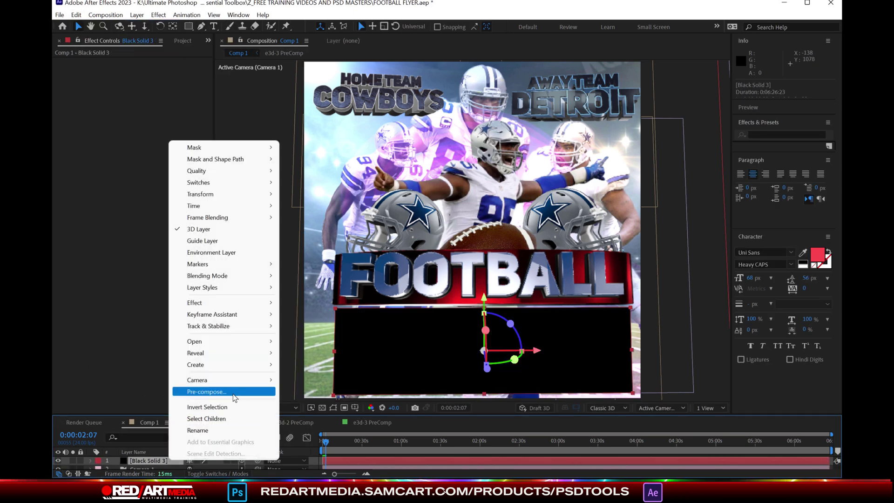
click(223, 391)
click(159, 392)
click(229, 411)
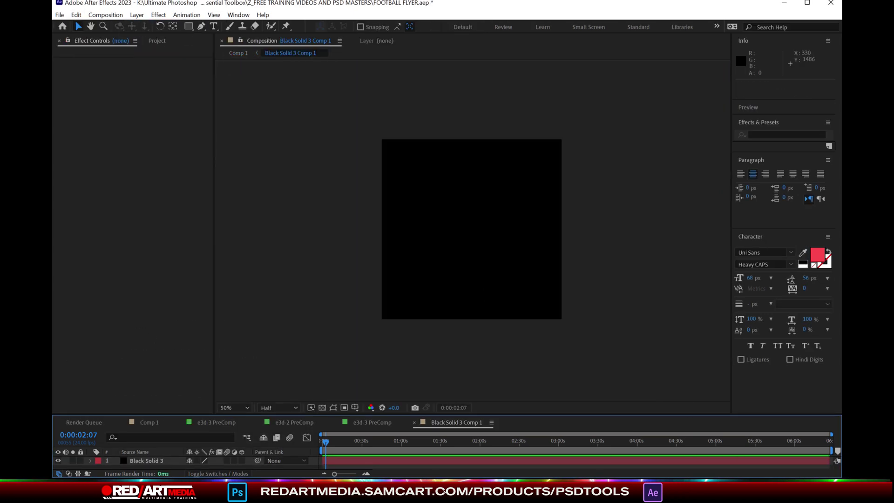
Step: Add a text layer reading BREAKING above the black solid and colour it white
right_click(160, 434)
click(305, 451)
drag(504, 199, 442, 198)
click(818, 255)
click(451, 189)
click(682, 189)
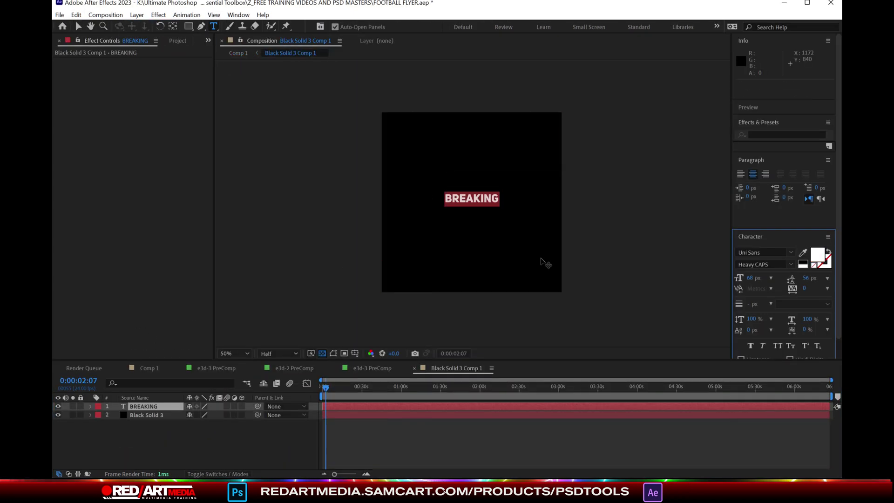
Step: Scale the BREAKING text layer to 220%
click(78, 27)
key(s)
drag(204, 415, 258, 414)
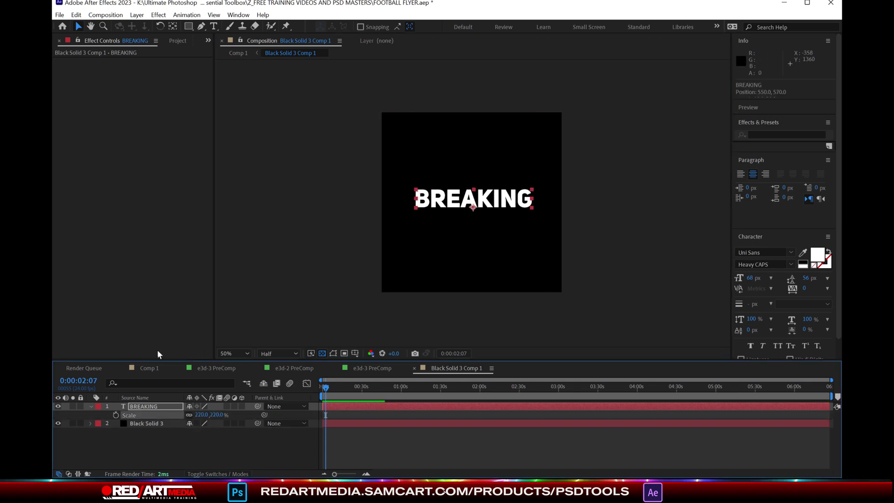
Step: Resize the black panel in Comp 1 and move it slightly down, and raise BREAKING to 560, 266 inside the panel's precomp
click(149, 368)
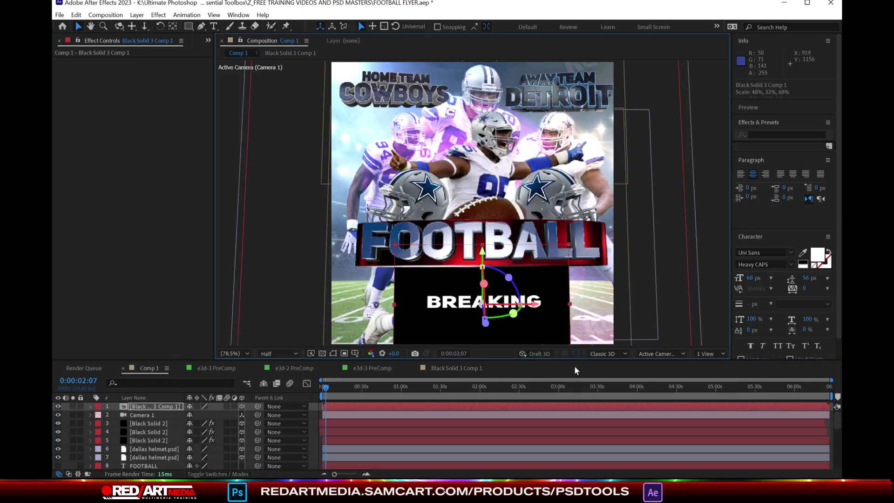
double_click(528, 298)
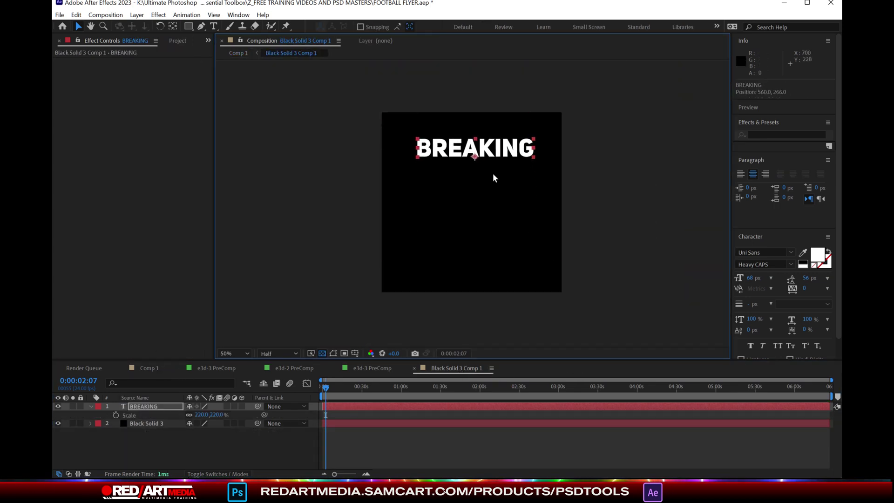
click(238, 53)
drag(483, 269, 483, 281)
double_click(419, 297)
Step: Add GROUND as a second line under BREAKING and set its font size to 100 px
double_click(475, 148)
click(533, 150)
key(Return)
text(GROUND)
drag(526, 170, 396, 176)
drag(750, 278, 763, 277)
Step: Set BREAKING to 44 px with 8 px leading and a 29 px baseline shift, and check it in Comp 1
drag(535, 145, 414, 145)
drag(749, 278, 738, 278)
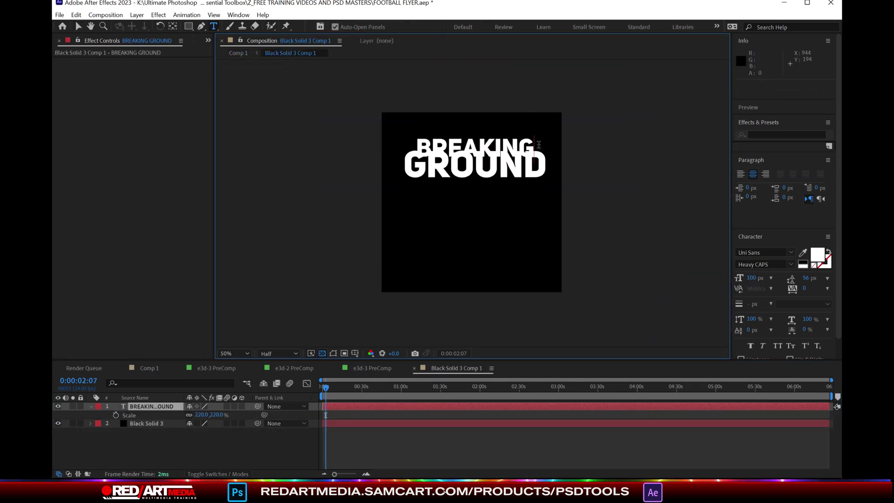
click(827, 278)
click(801, 303)
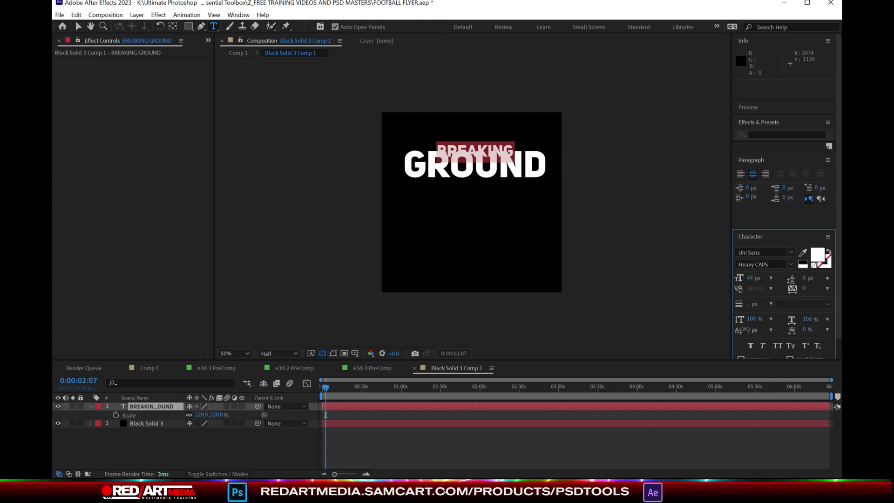
click(148, 369)
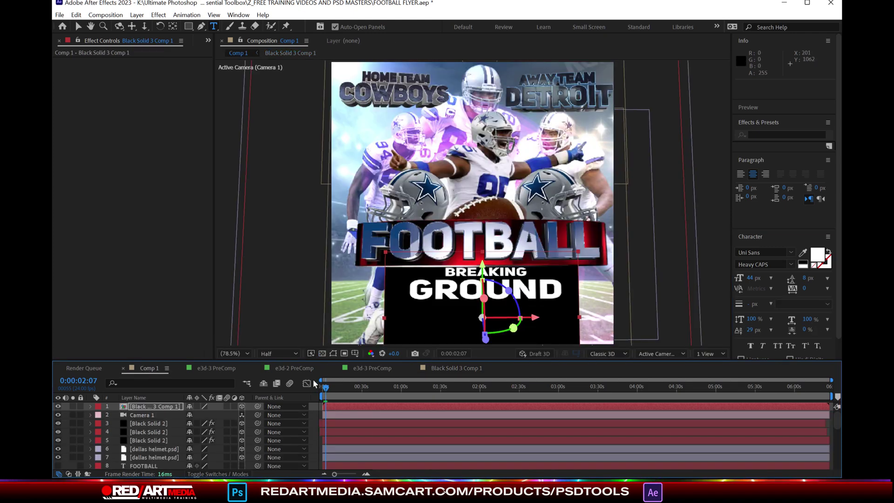
Step: Add EVENT as a third line in the panel's precomp, set it to 80 px and lower its baseline below GROUND
click(456, 368)
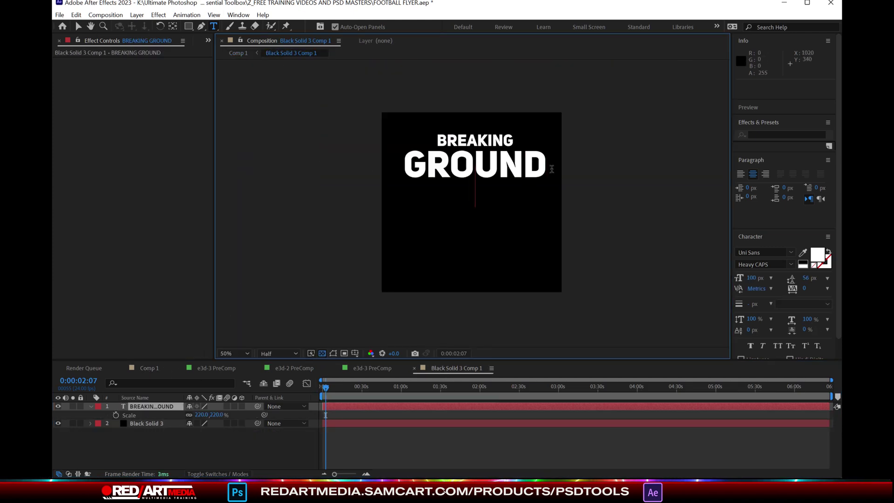
drag(551, 169, 428, 182)
drag(751, 280, 744, 279)
drag(749, 330, 730, 330)
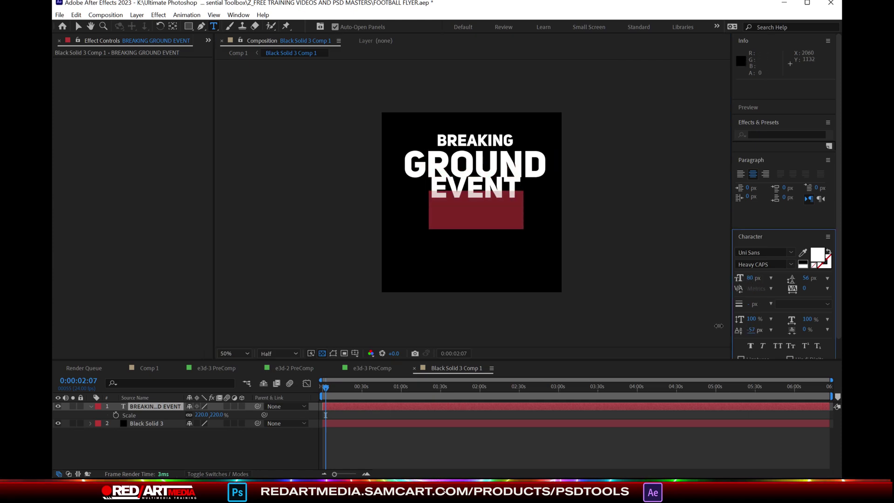
Step: Add the line OF THE below EVENT at 41 px with a -37 px baseline shift
click(520, 210)
key(Return)
drag(750, 278, 751, 322)
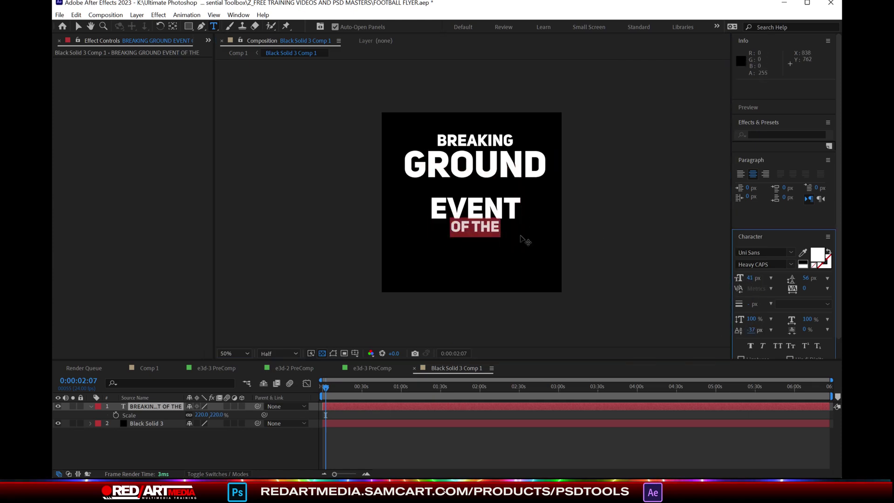
Step: Check the text in Comp 1, then shrink the text lines and give GROUND and EVENT a 28 px baseline shift
click(149, 368)
click(456, 369)
double_click(155, 406)
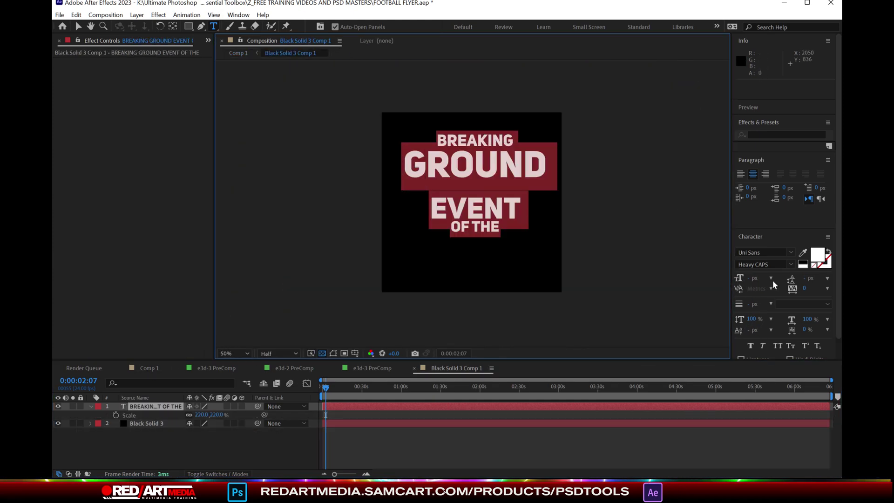
drag(515, 141, 439, 141)
drag(749, 278, 745, 278)
drag(548, 166, 404, 166)
drag(751, 279, 741, 279)
drag(442, 202, 511, 230)
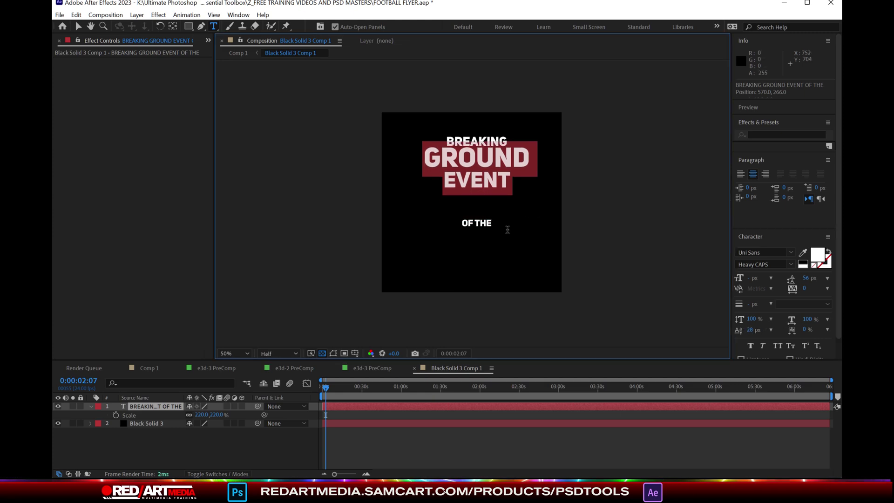
Step: Raise OF THE with a 61 px baseline shift and add SEASON below it at 82 px with a 54 px baseline shift
click(150, 368)
key(comma)
click(456, 368)
click(492, 193)
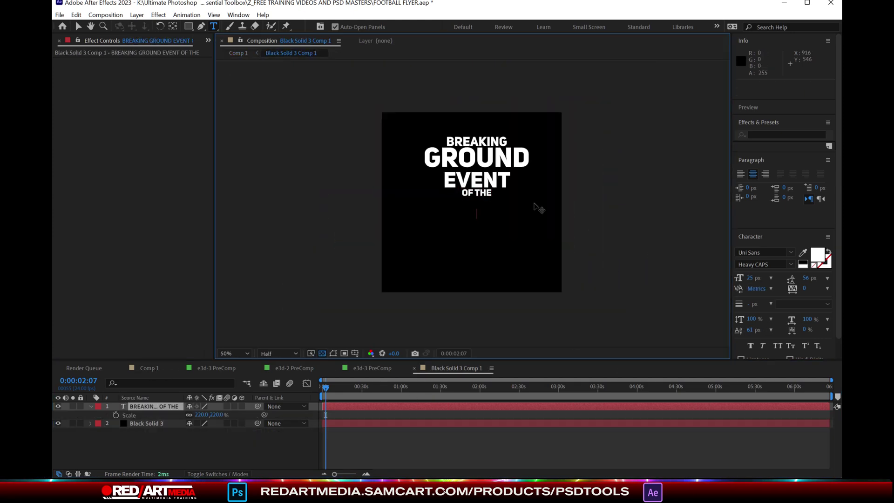
drag(494, 213, 458, 214)
drag(752, 278, 778, 276)
drag(747, 331, 745, 331)
Step: Return to Comp 1 and preview the flyer from near the start of the timeline
click(163, 368)
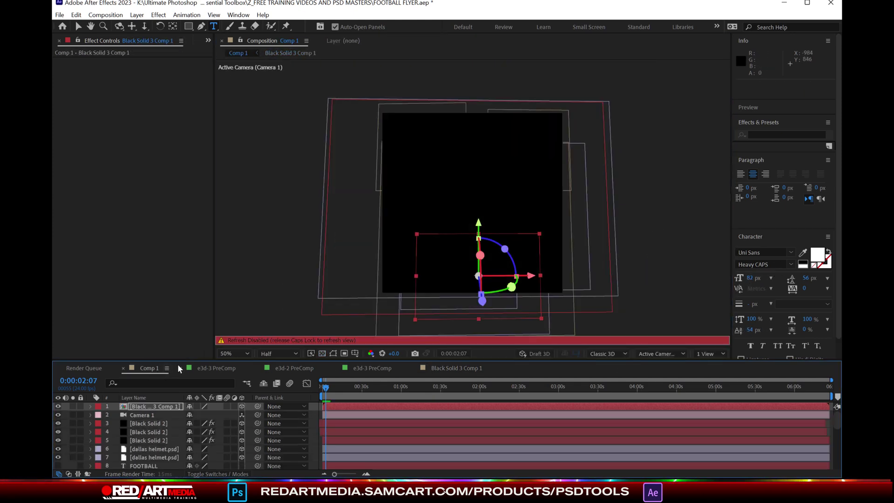
drag(325, 387, 312, 390)
key(space)
Step: Open Animation Composer 3 and apply the Overshoot Position & Scale preset to FOOTBALL004.png for both in and out
key(v)
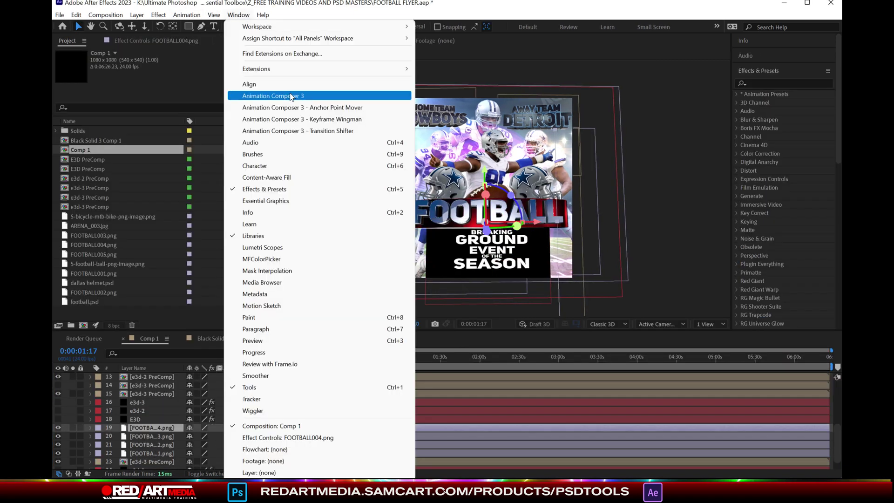
click(300, 94)
scroll(721, 161, down, 6)
drag(632, 69, 34, 113)
click(195, 235)
Step: Preview the FOOTBALL004.png entrance from the start and move the current time to 0:00:03:16
click(322, 357)
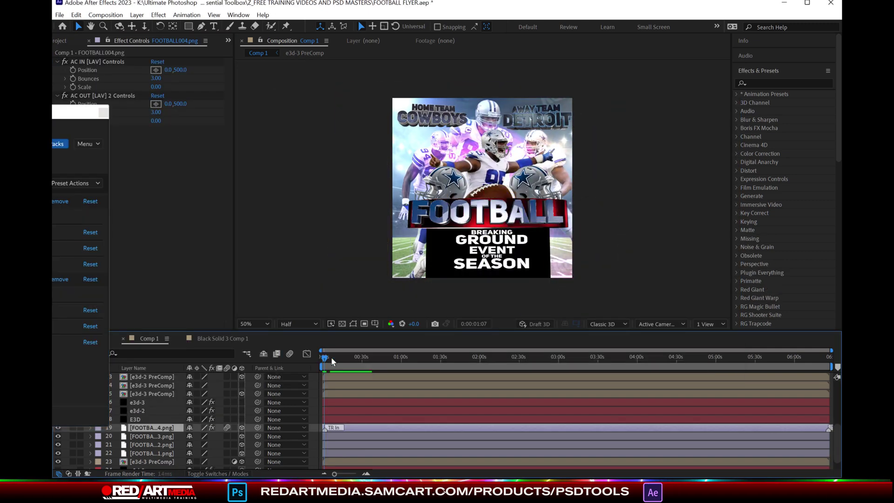
key(space)
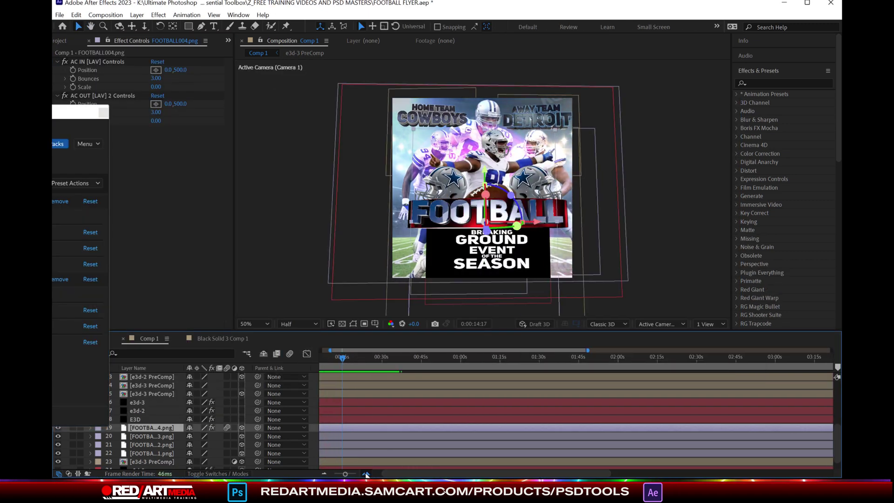
click(341, 359)
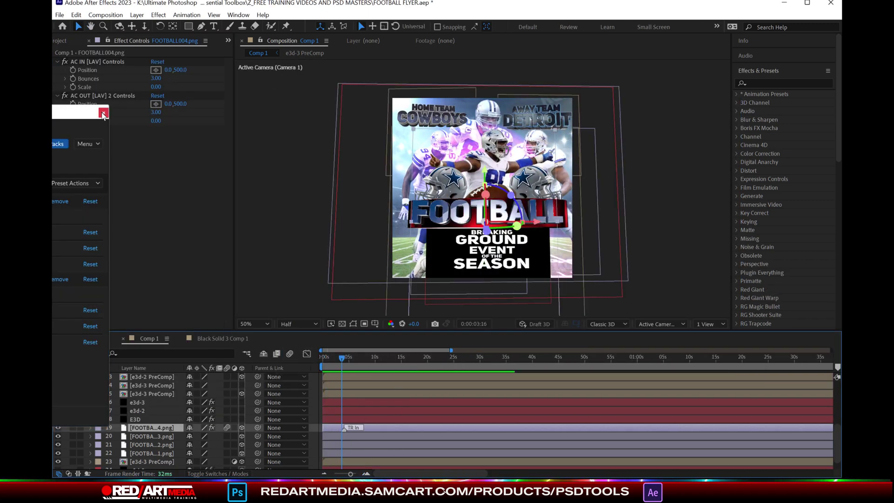
Step: Select FOOTBALL003.png and show the direction variants of the Overshoot Position & Scale preset
click(151, 436)
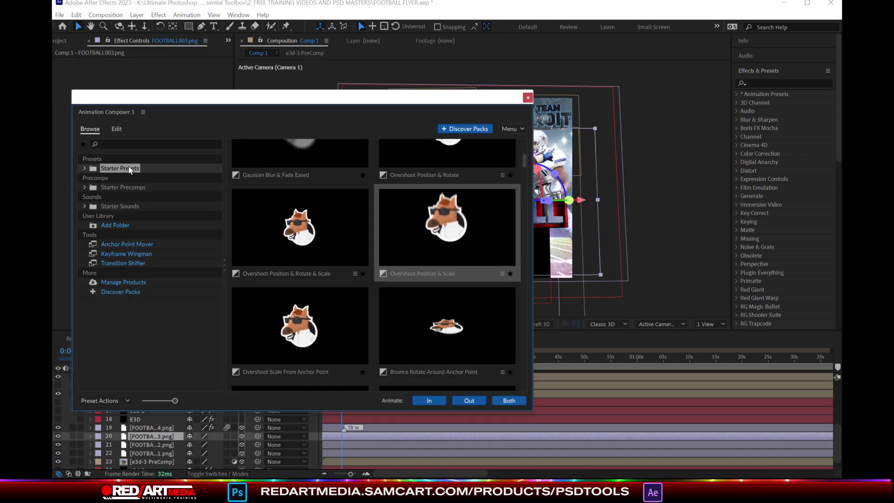
click(502, 274)
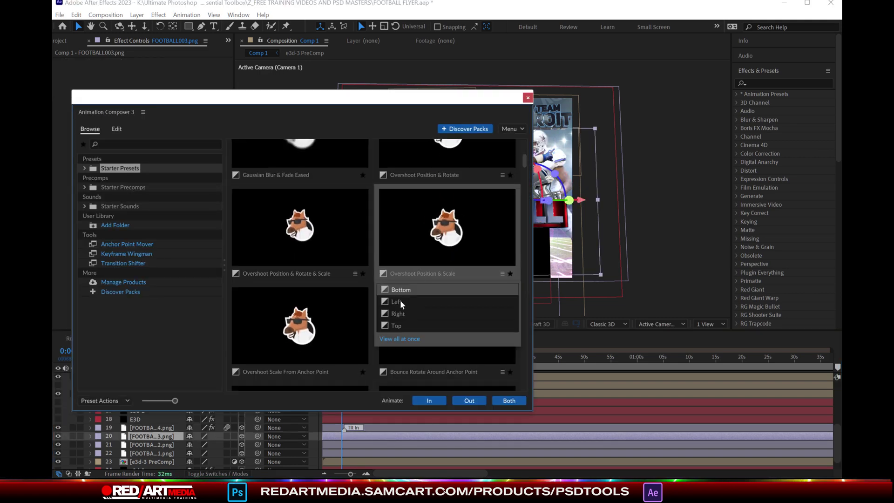